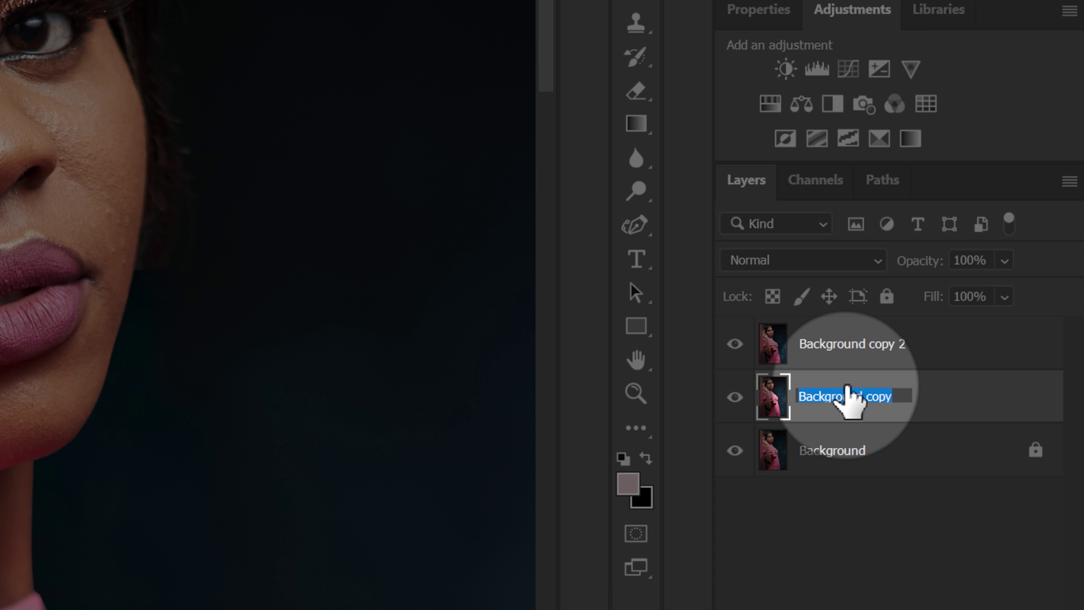
Rename the middle layer, the first background copy, as "Colors / low Frequency"
type("Color")
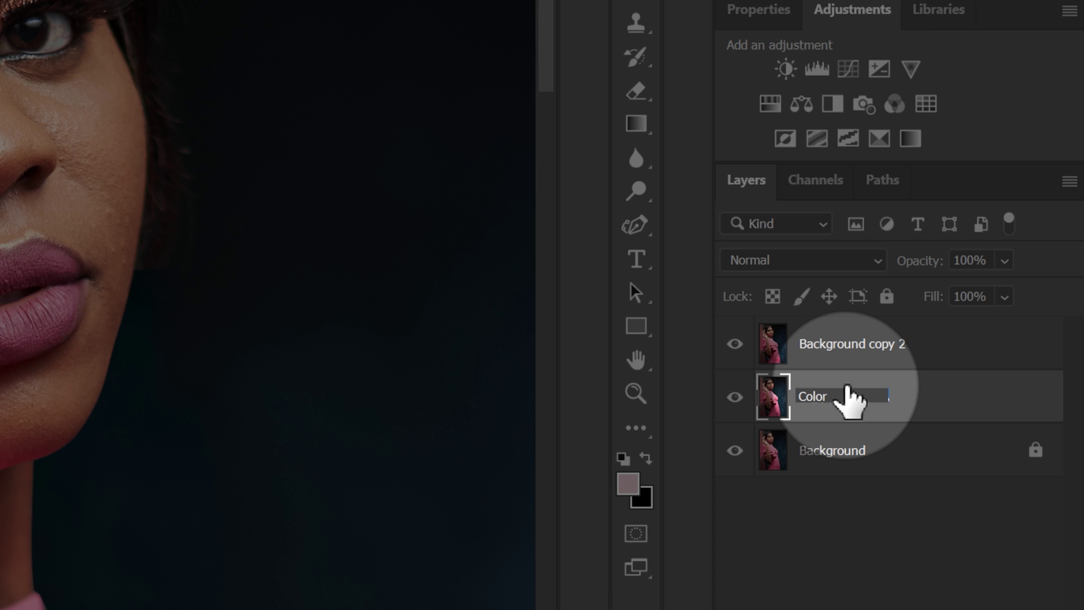
type("s / Low Frequency")
key("Return")
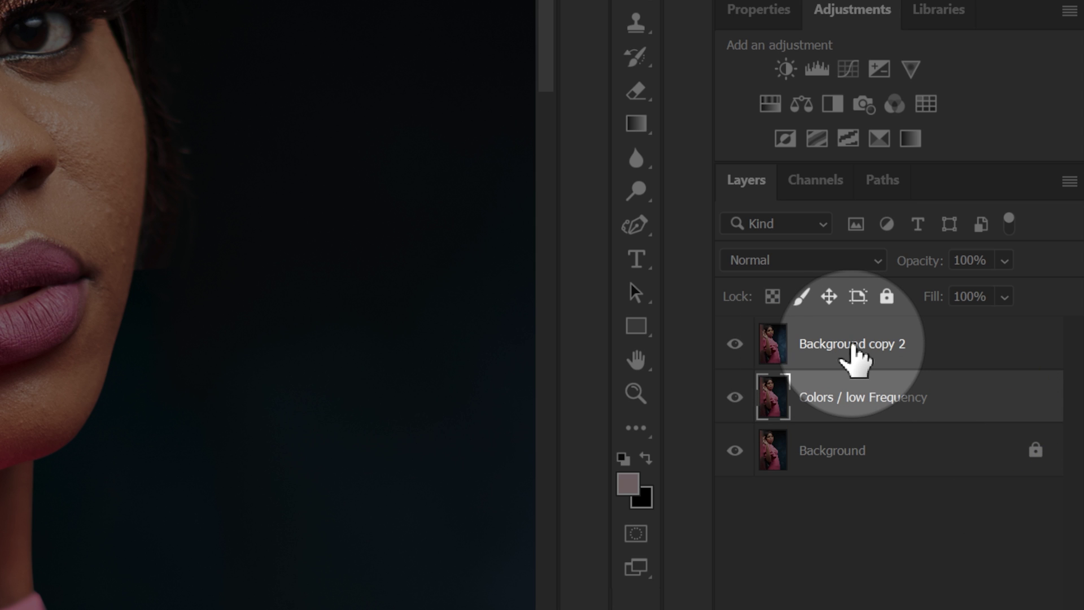
Rename the uppermost layer, the second background copy, as "Textures / High Frequency"
double_click(857, 348)
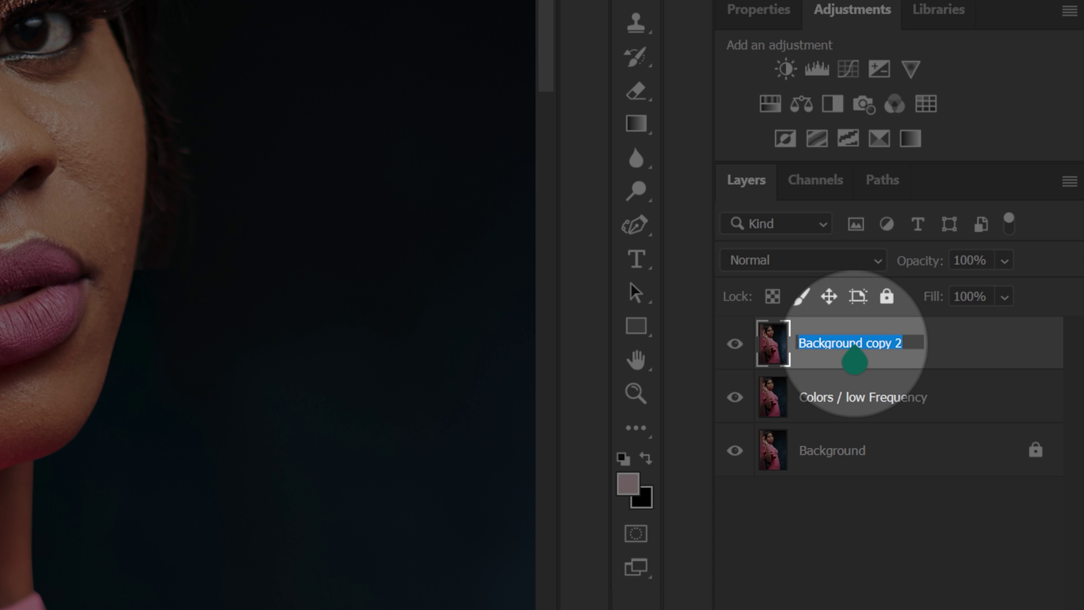
type("Textures")
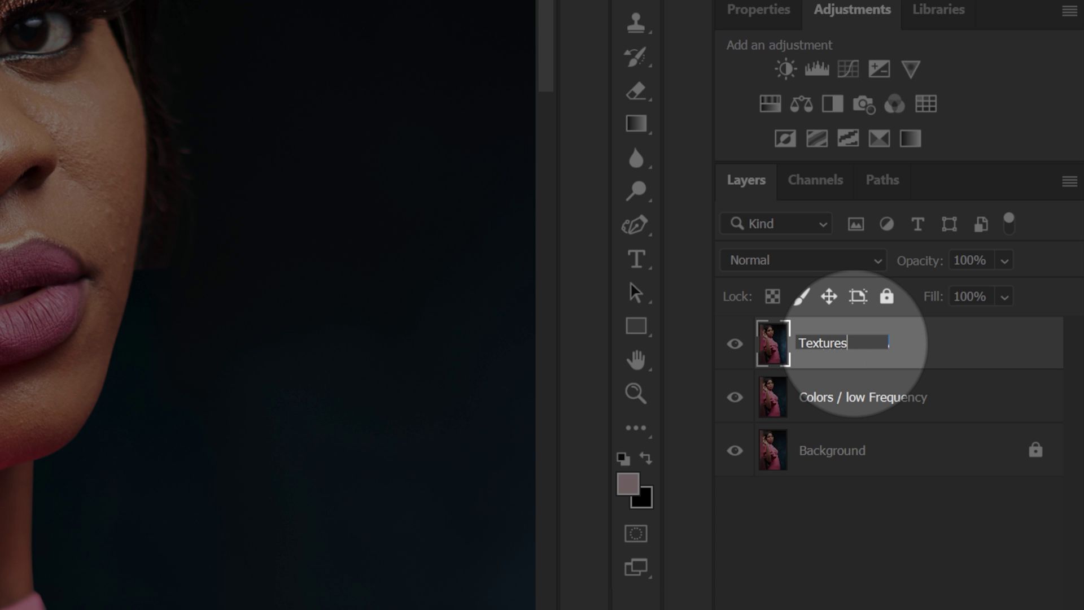
type(" / High ")
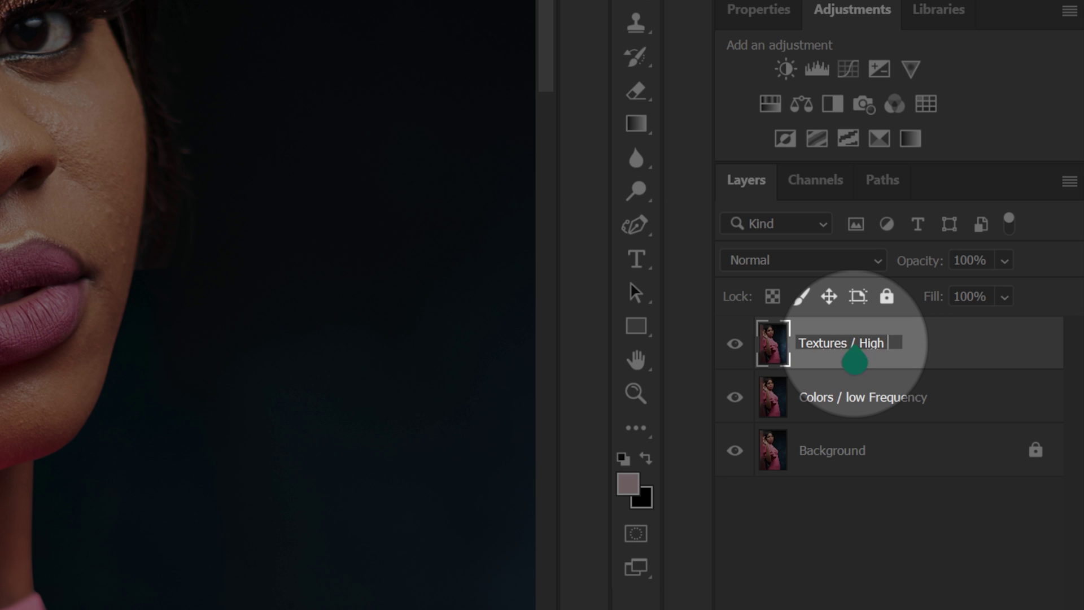
type("Frequency")
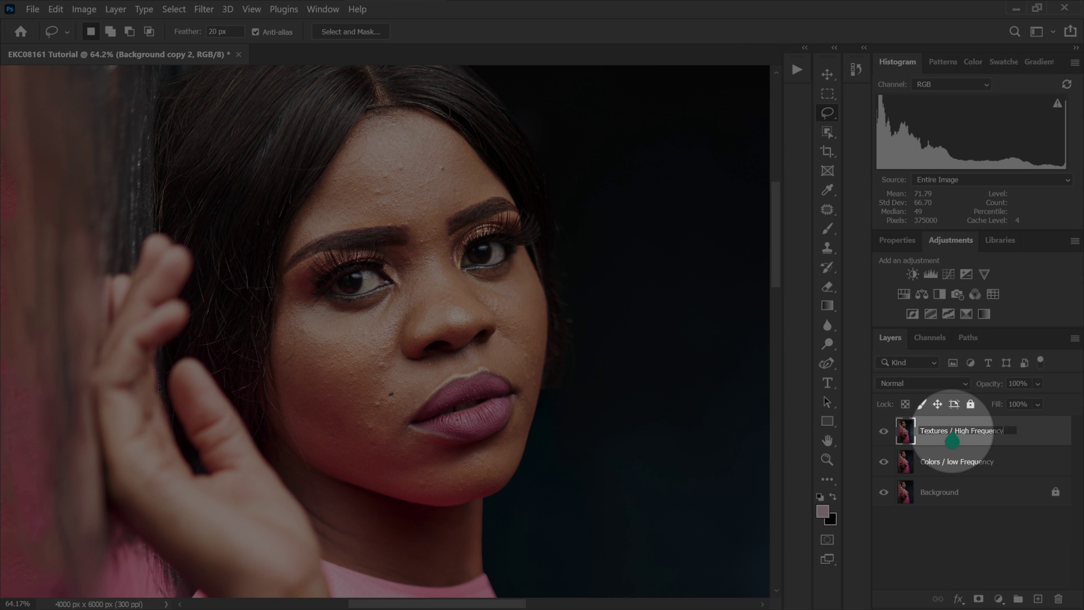
key("Return")
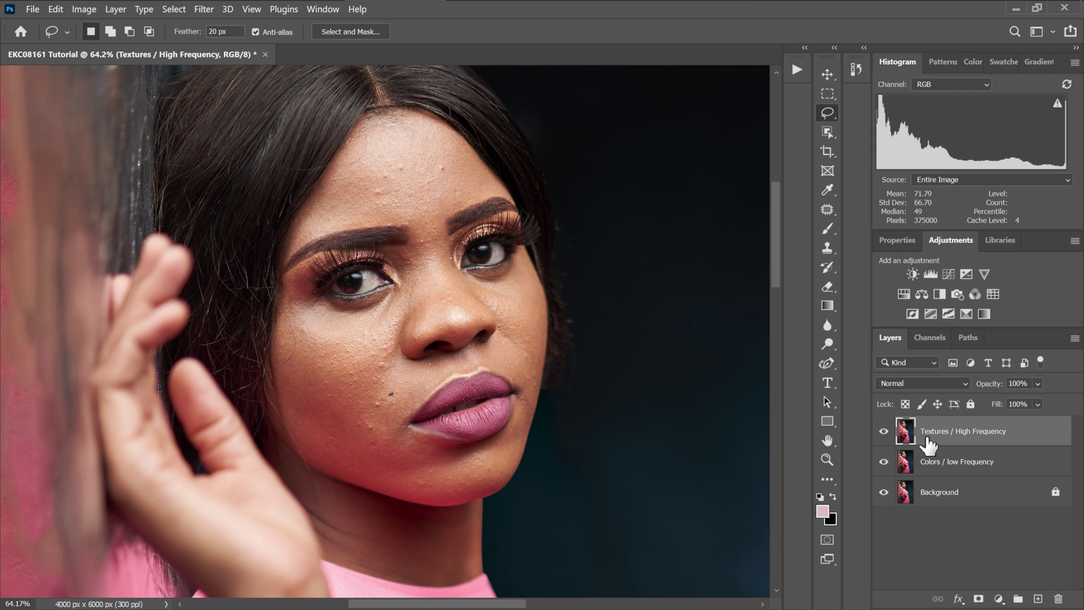
Hide the Textures / High Frequency layer and open the Dust & Scratches filter for the Colors / low Frequency layer
left_click(885, 433)
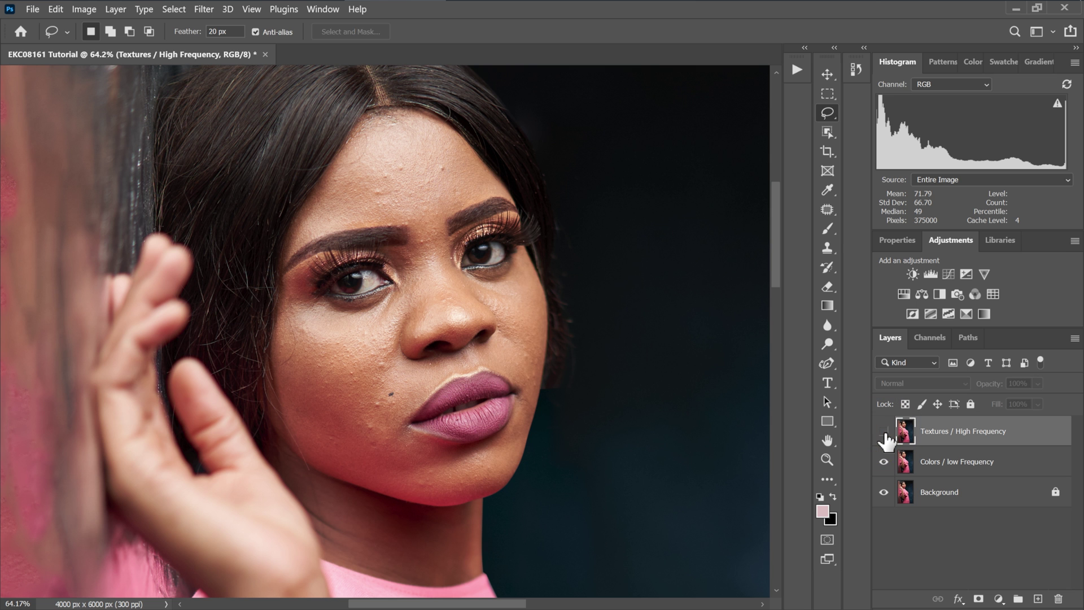
left_click(989, 466)
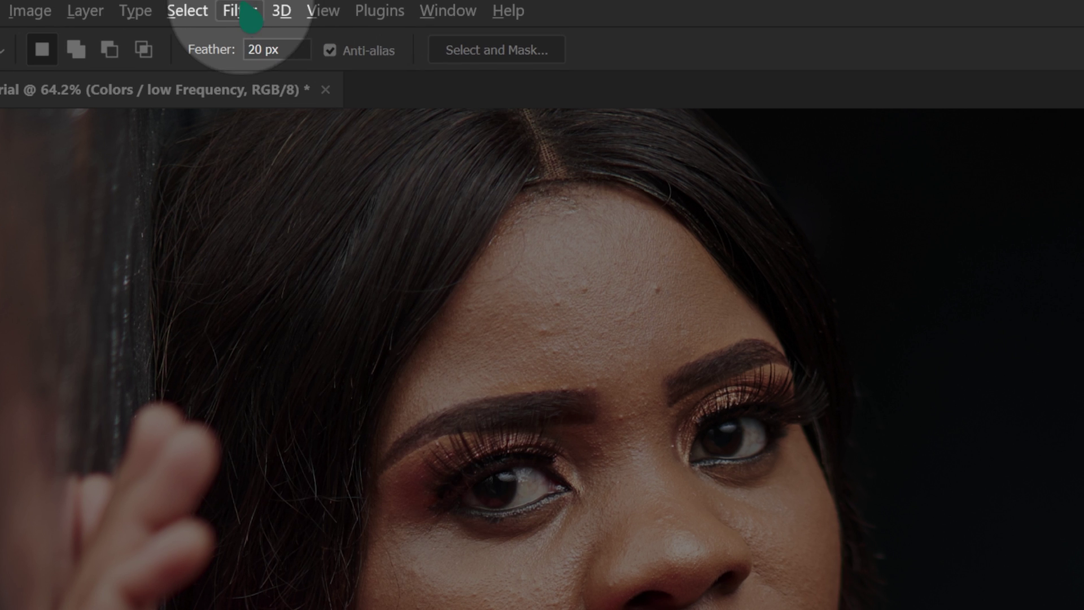
left_click(204, 10)
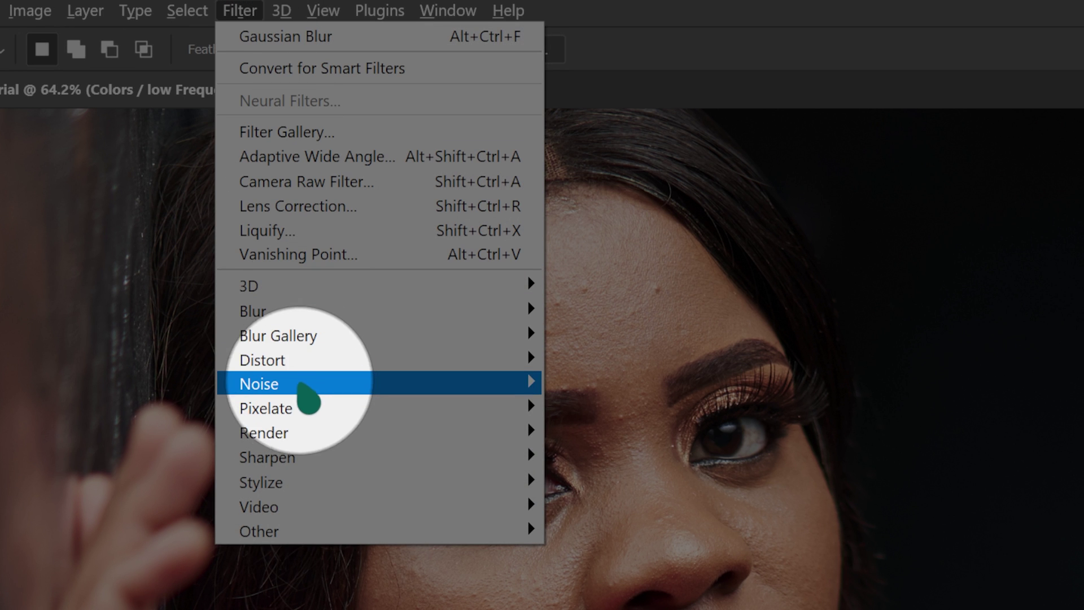
mouse_move(297, 385)
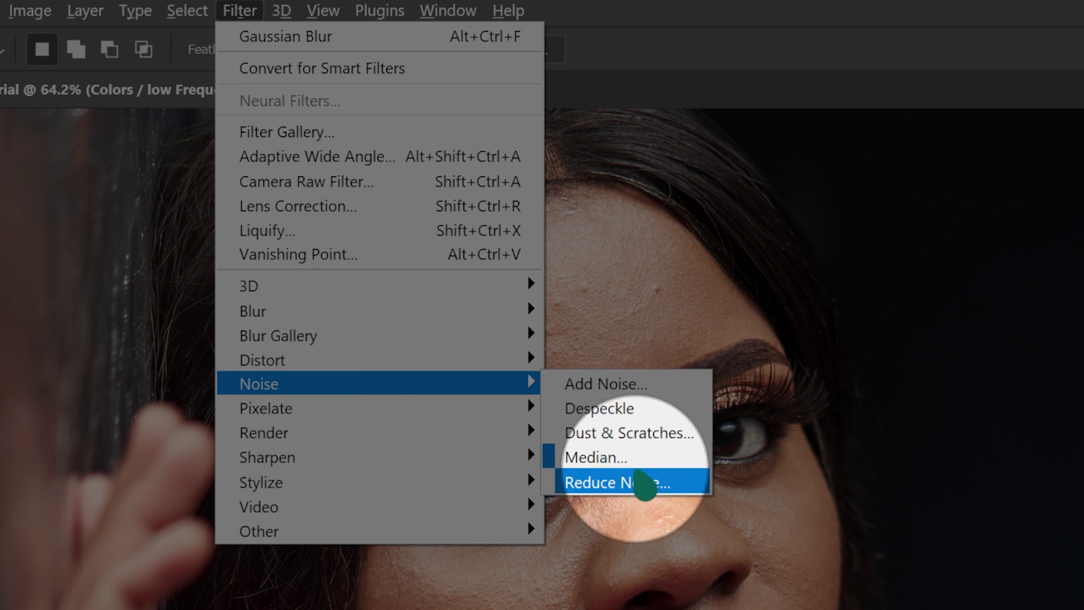
left_click(633, 435)
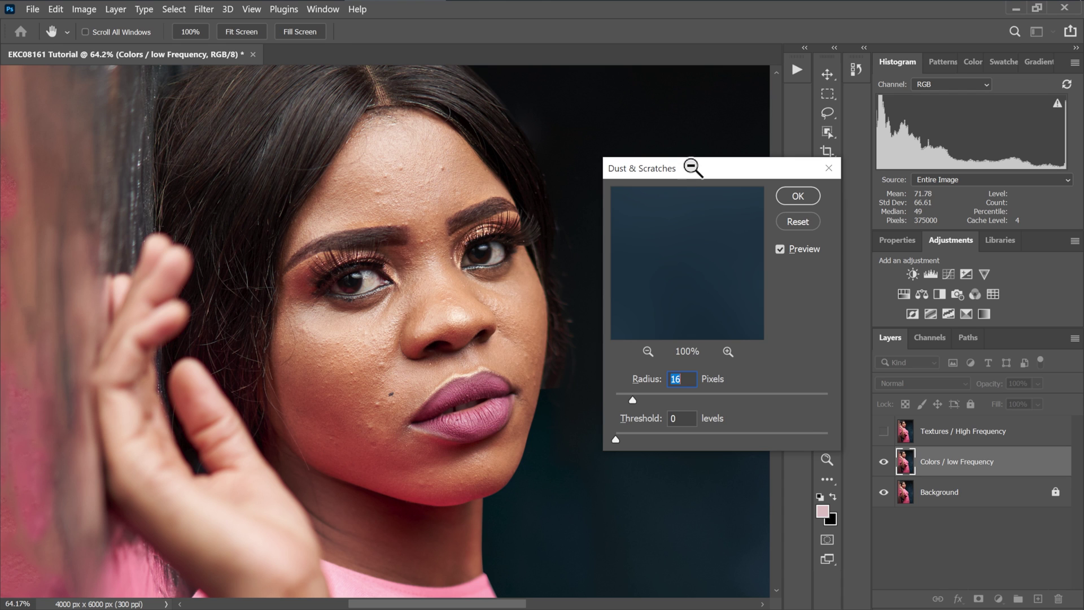
Apply Dust & Scratches with a radius of 16 pixels and a threshold of 0 levels, previewing the effect on the facial skin
left_click_drag(692, 167, 617, 97)
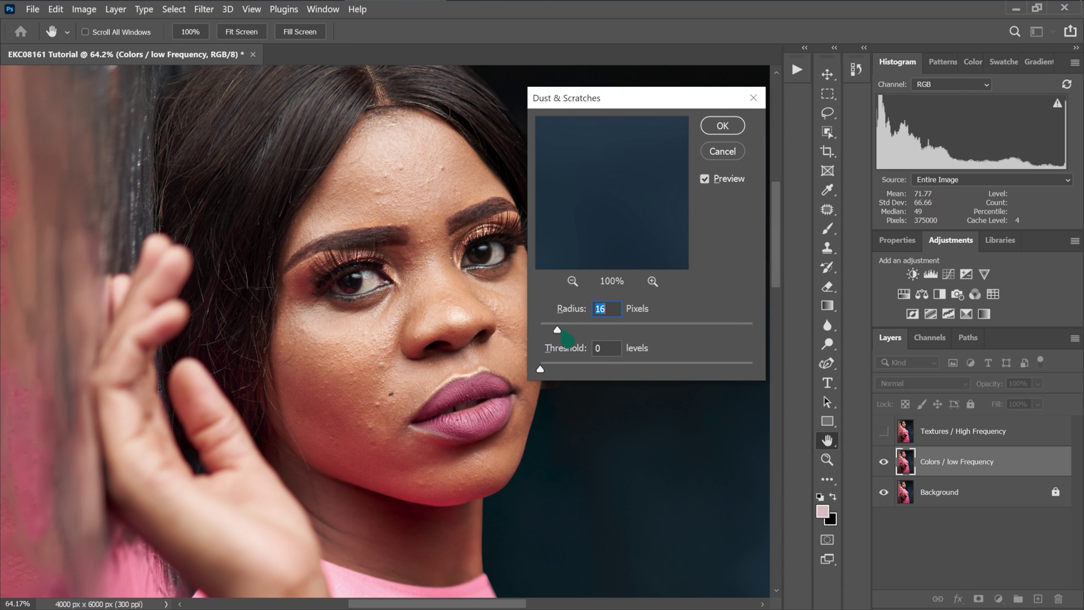
left_click(513, 339)
left_click(433, 279)
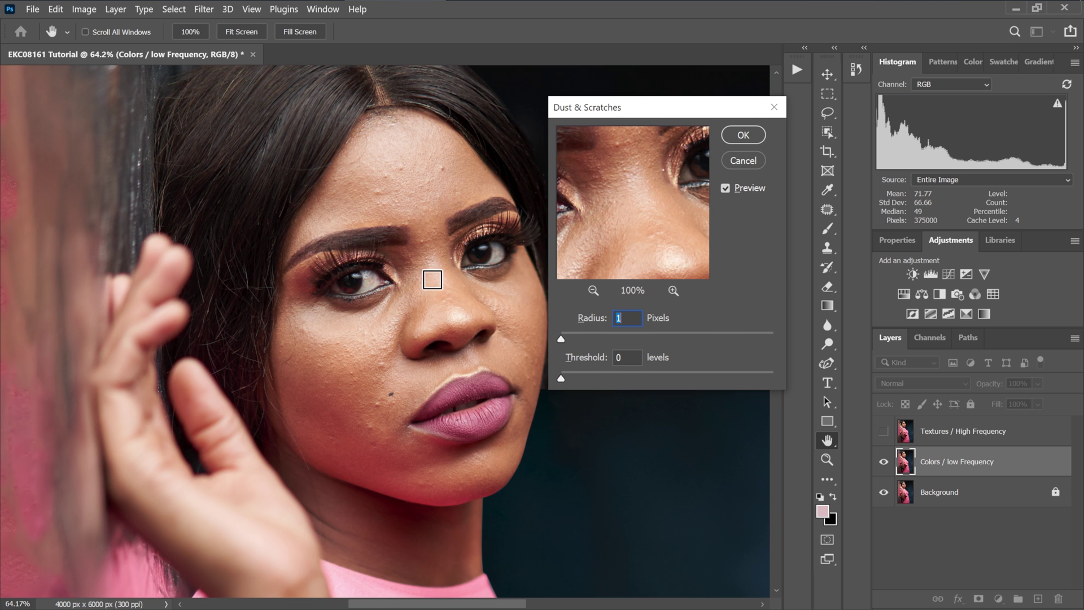
left_click(380, 367)
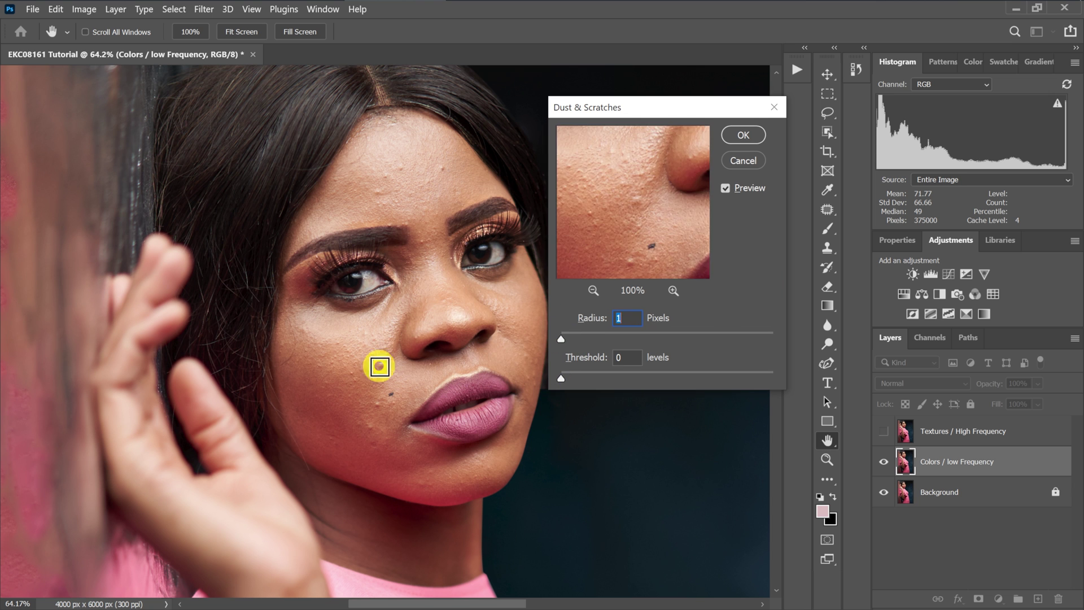
left_click(386, 363)
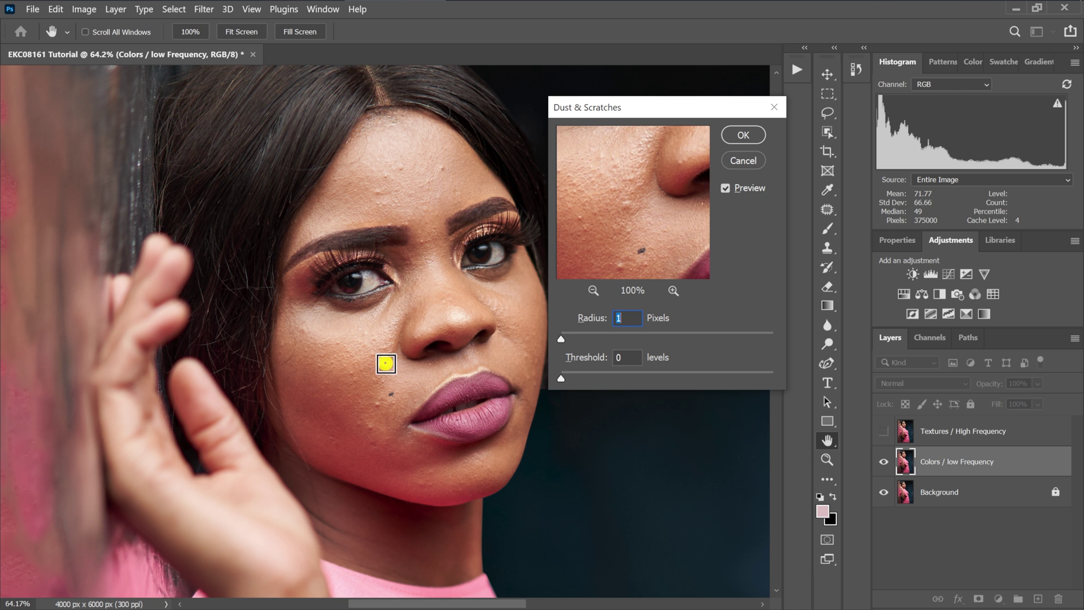
left_click_drag(561, 339, 567, 339)
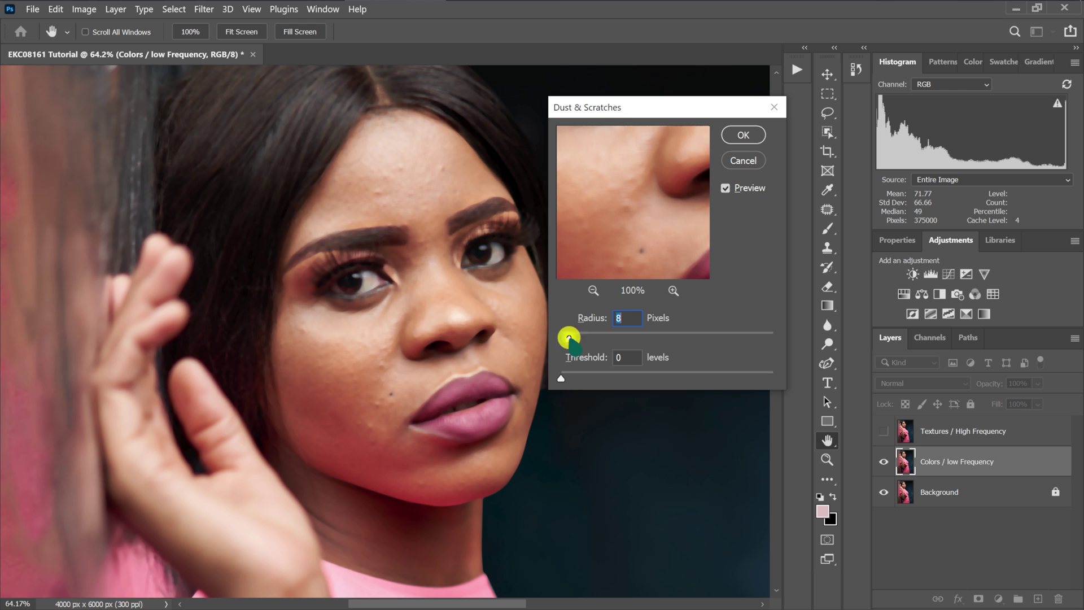
left_click_drag(572, 340, 576, 339)
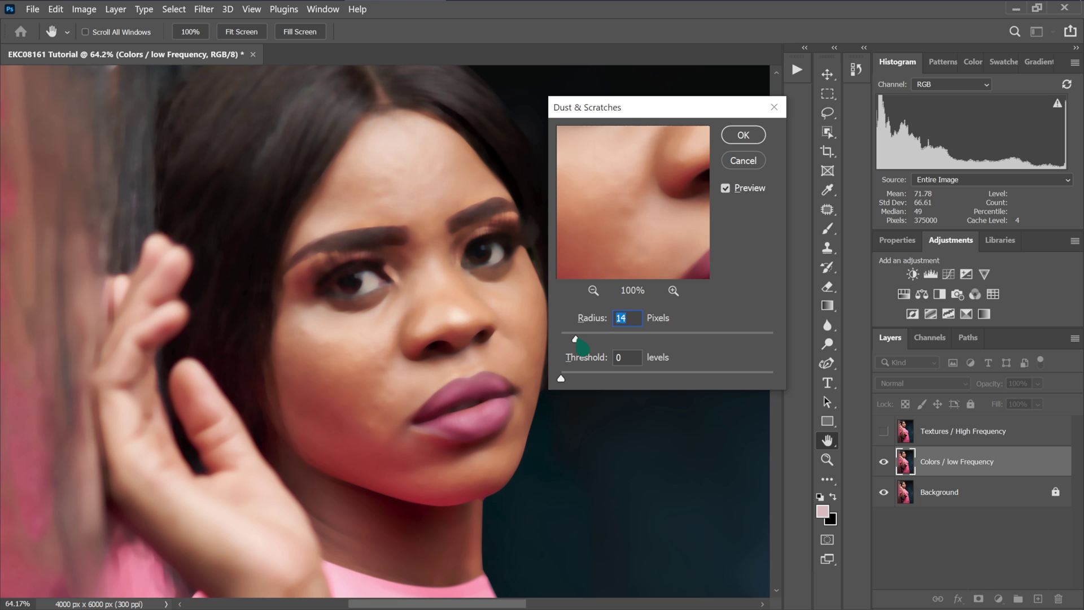
left_click_drag(647, 131, 652, 186)
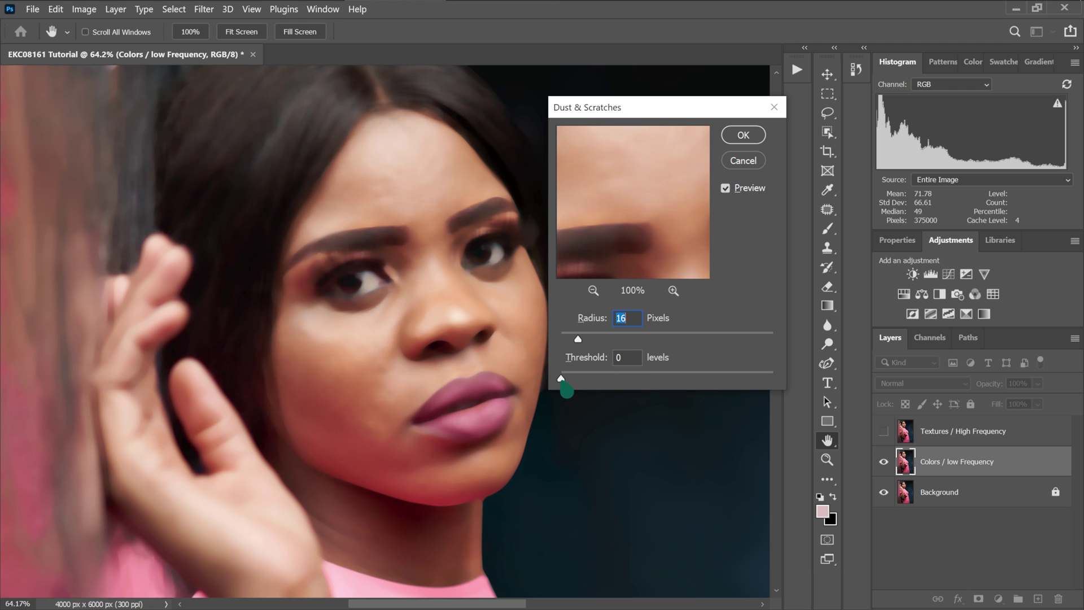
left_click_drag(791, 376, 557, 395)
left_click(743, 136)
key("l")
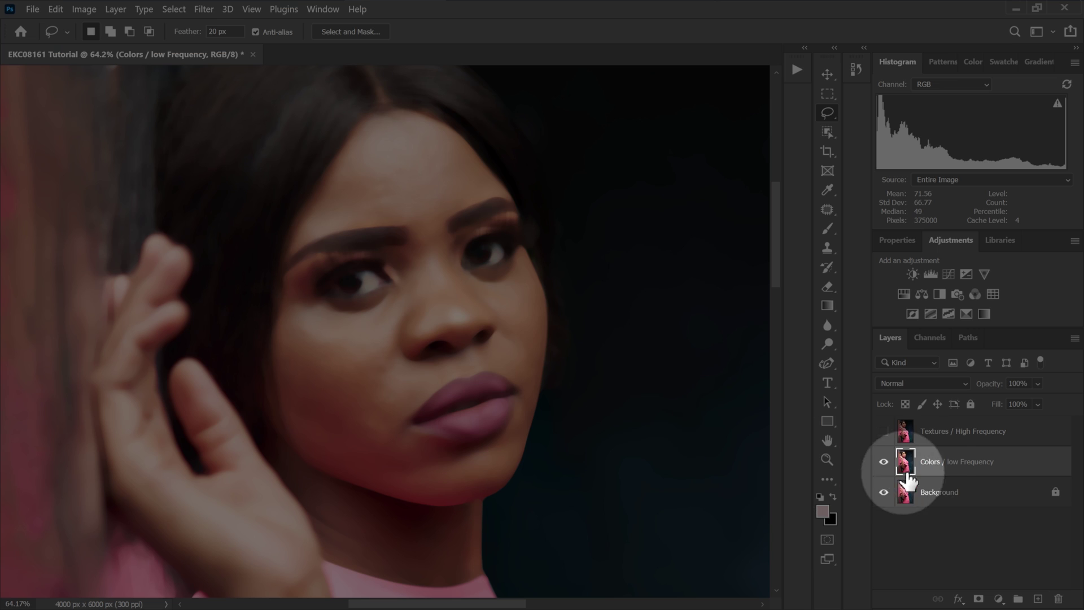
Show the Textures / High Frequency layer and start Apply Image on it with the Colors / low Frequency layer as the source
left_click(884, 432)
left_click(960, 431)
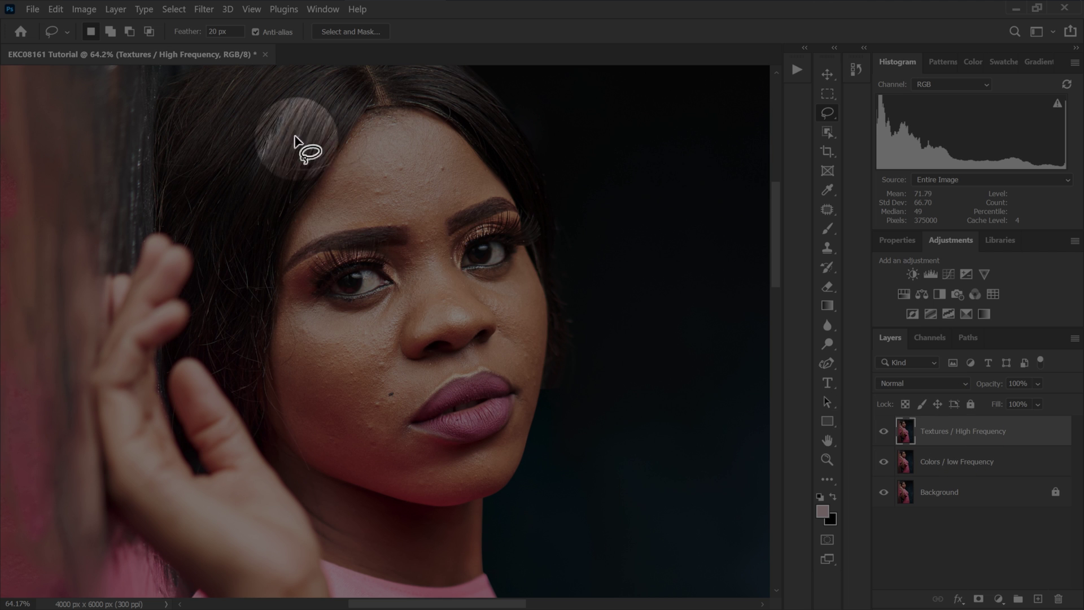
left_click(83, 9)
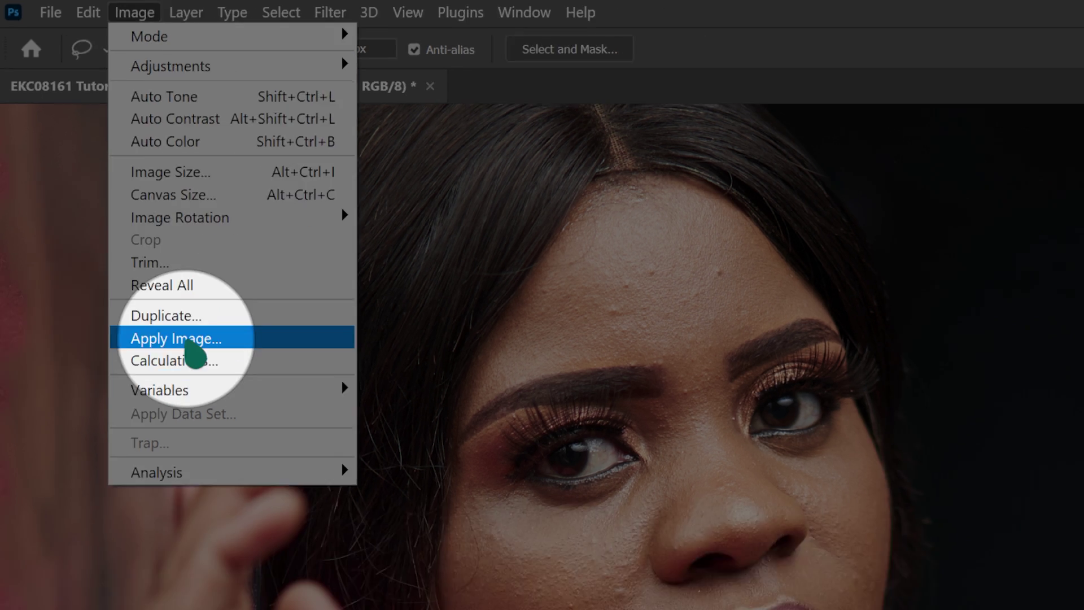
left_click(215, 414)
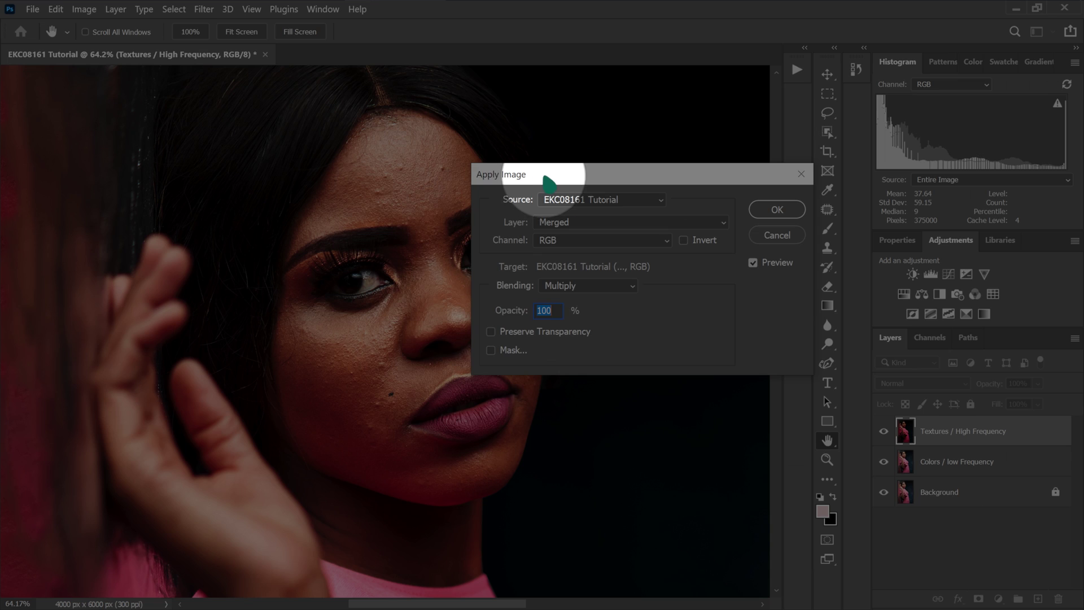
left_click_drag(889, 366, 686, 327)
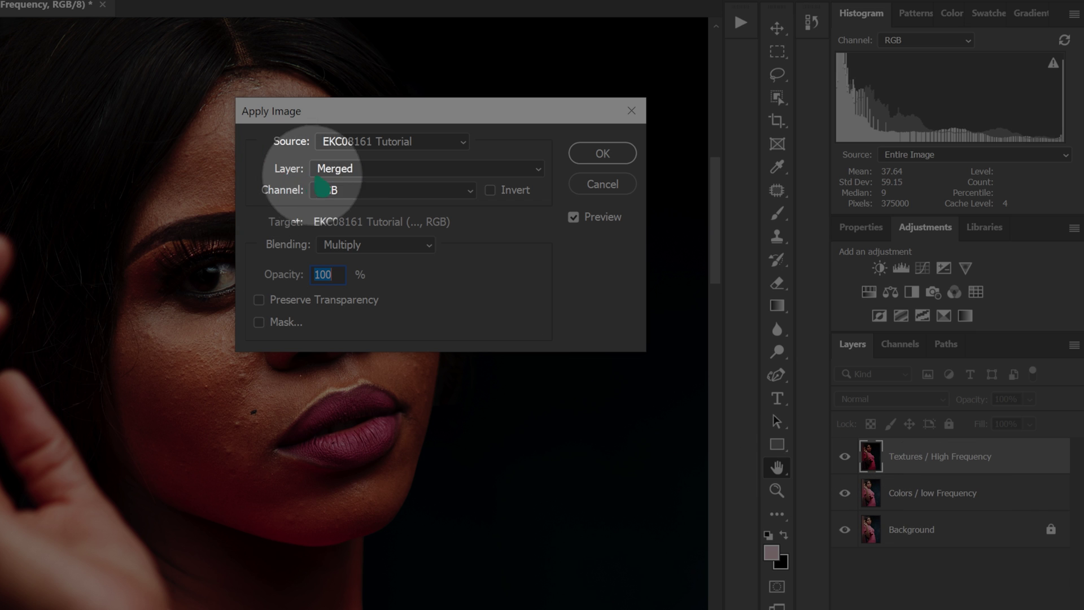
left_click(366, 179)
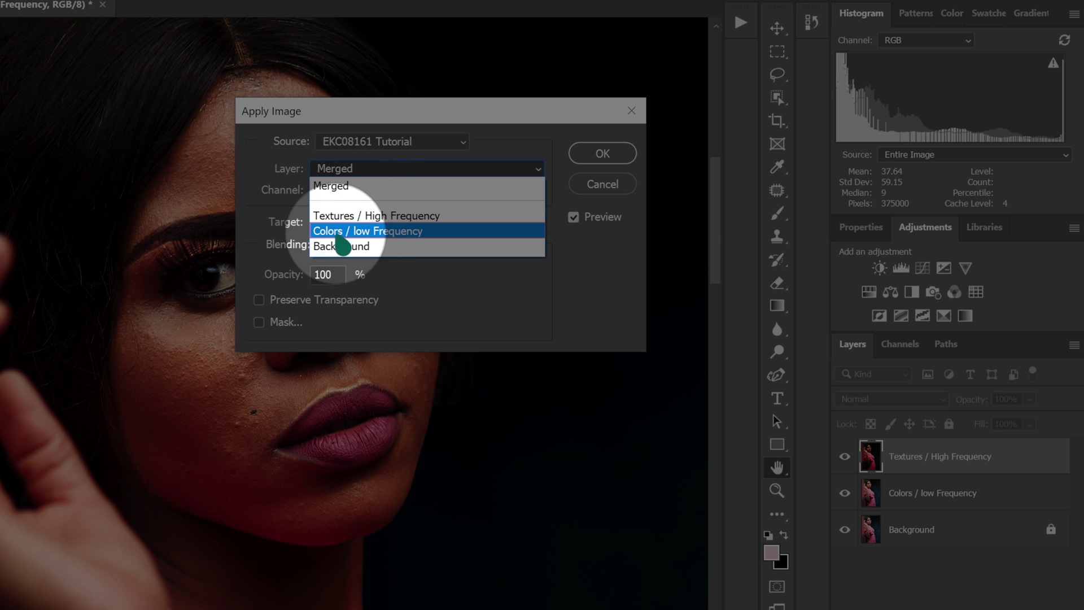
left_click(425, 236)
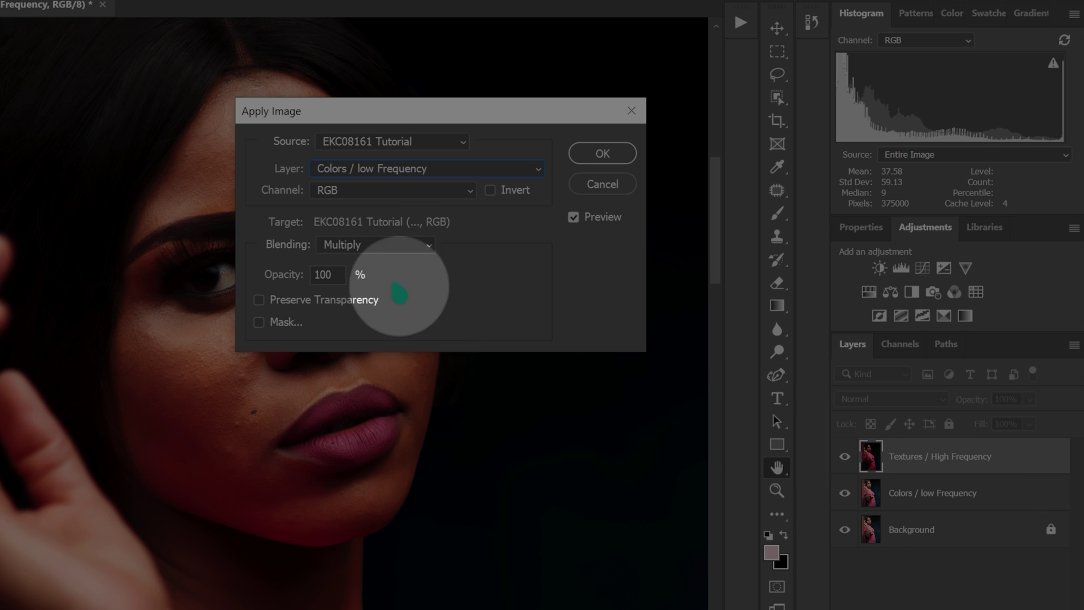
Apply the image to the texture layer with Subtract blending, 100% opacity, scale 2 and offset 128
left_click(357, 245)
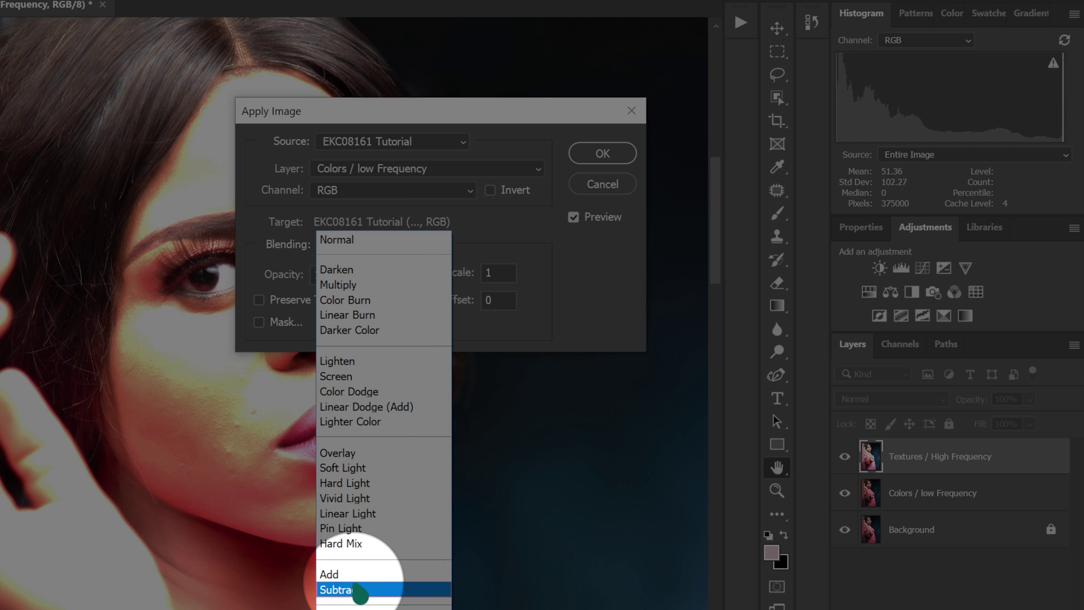
left_click(359, 590)
left_click_drag(392, 120, 454, 48)
left_click(384, 217)
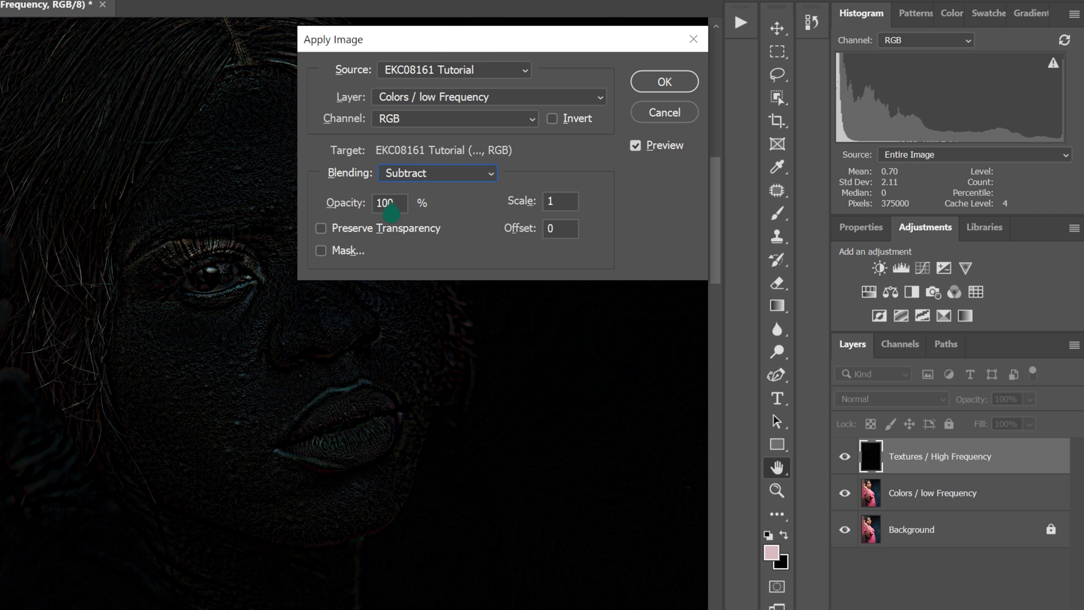
left_click(323, 279)
left_click(548, 209)
left_click(516, 214)
type("2")
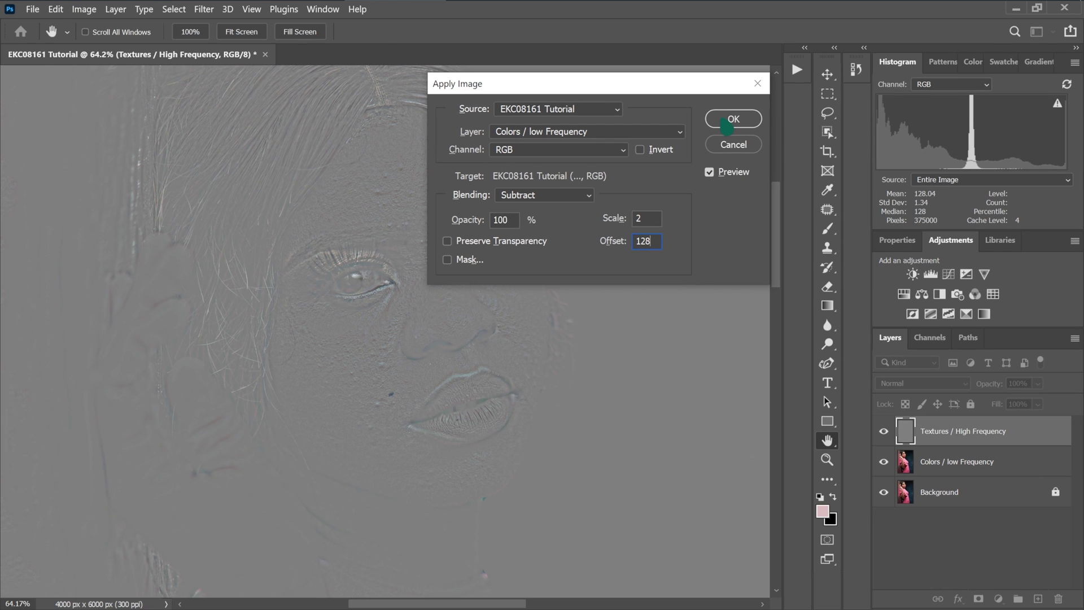
left_click(664, 81)
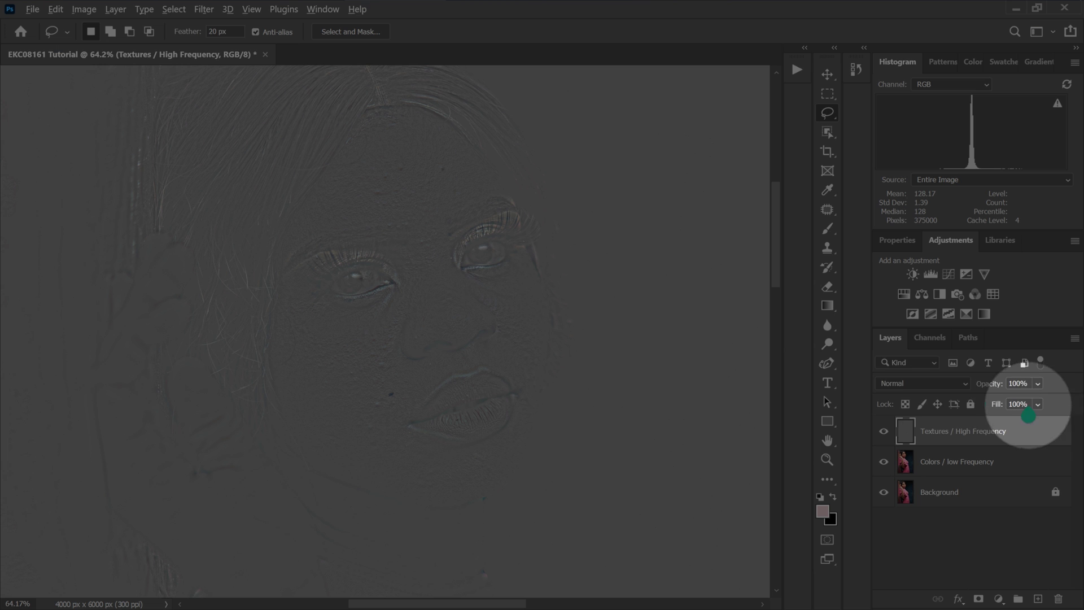
Set the texture layer's blend mode to Linear Light and group it with the Colors / low Frequency layer
left_click(906, 384)
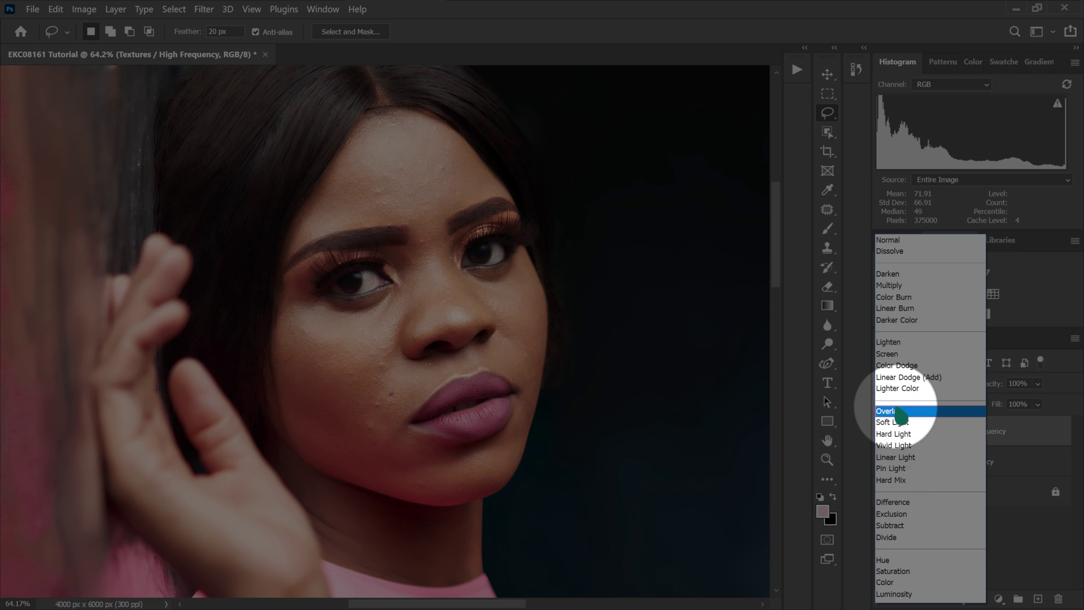
left_click(897, 458)
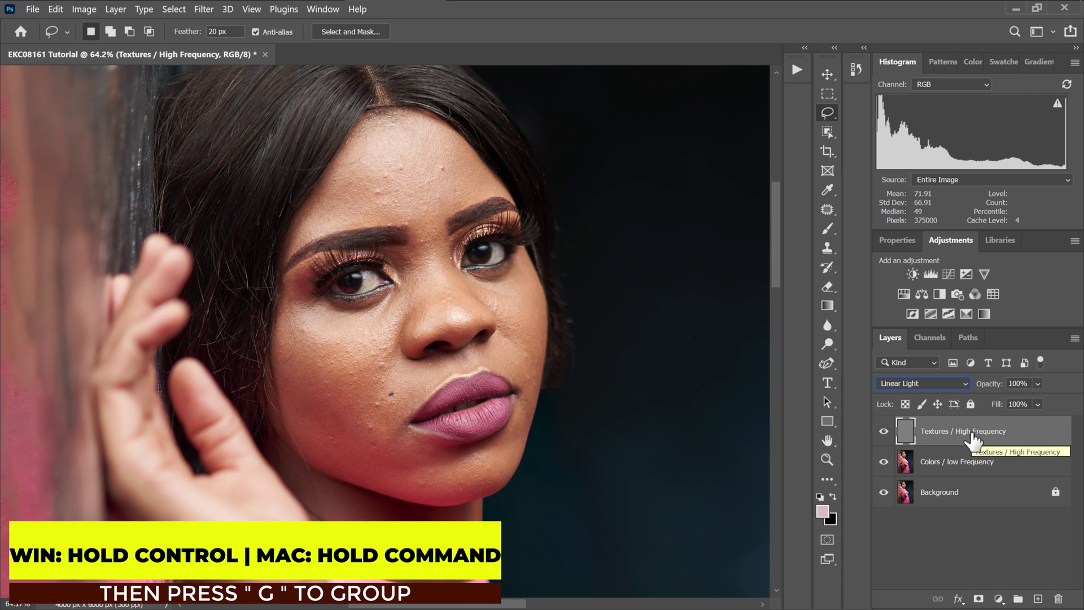
left_click(949, 464, "ctrl")
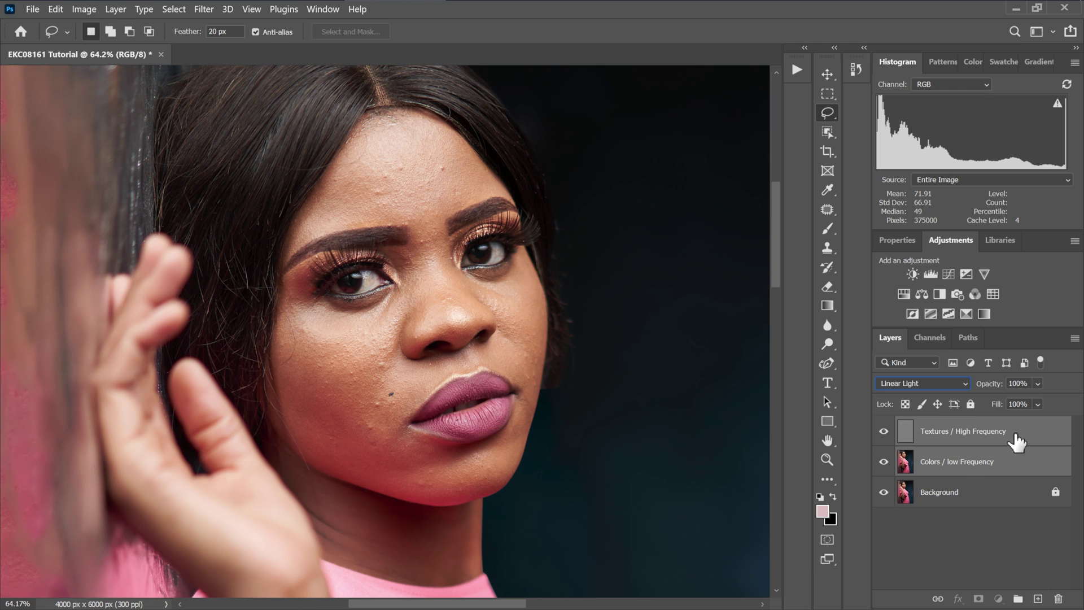
key("ctrl+g")
Rename the new layer group as "Frequency Separation"
double_click(932, 428)
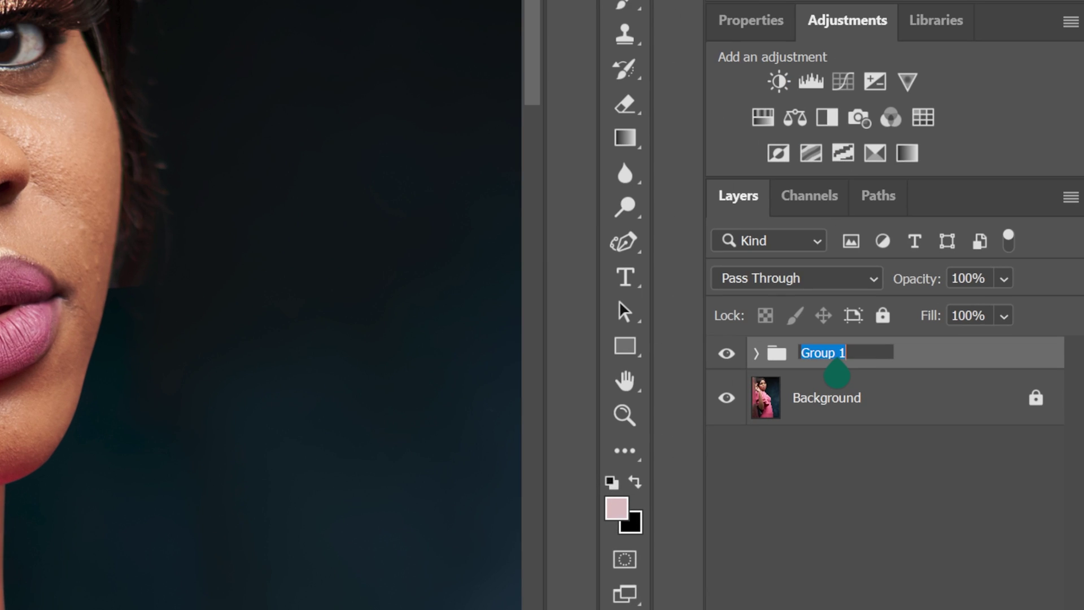
type("Frequency Seperation")
double_click(864, 364)
type("Separation")
left_click(982, 356)
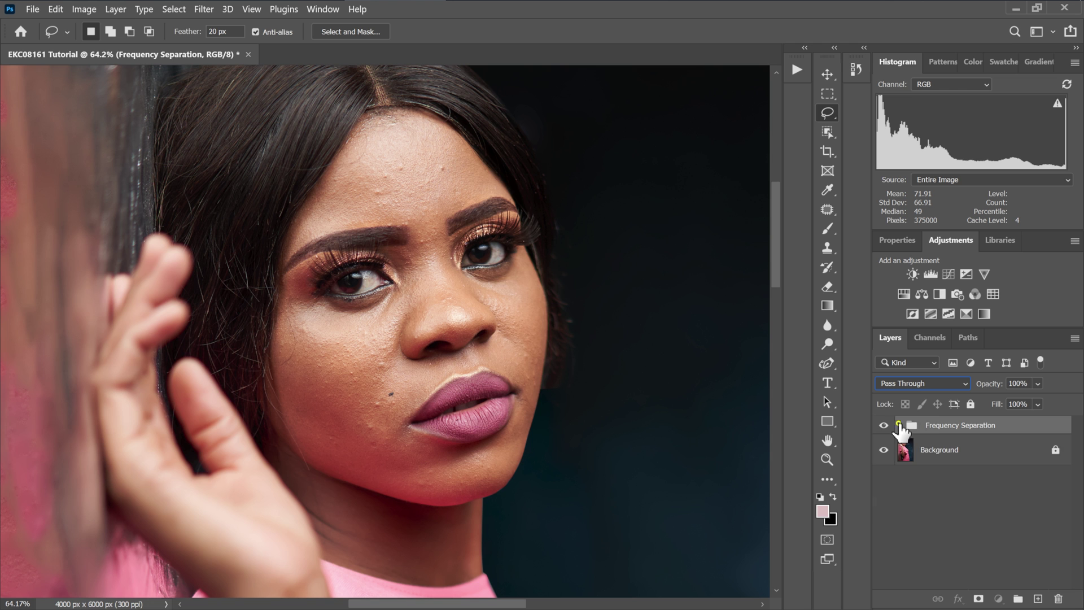
Expand the Frequency Separation group and toggle its Colors / low Frequency and Textures / High Frequency layers to compare what each contributes
left_click(899, 425)
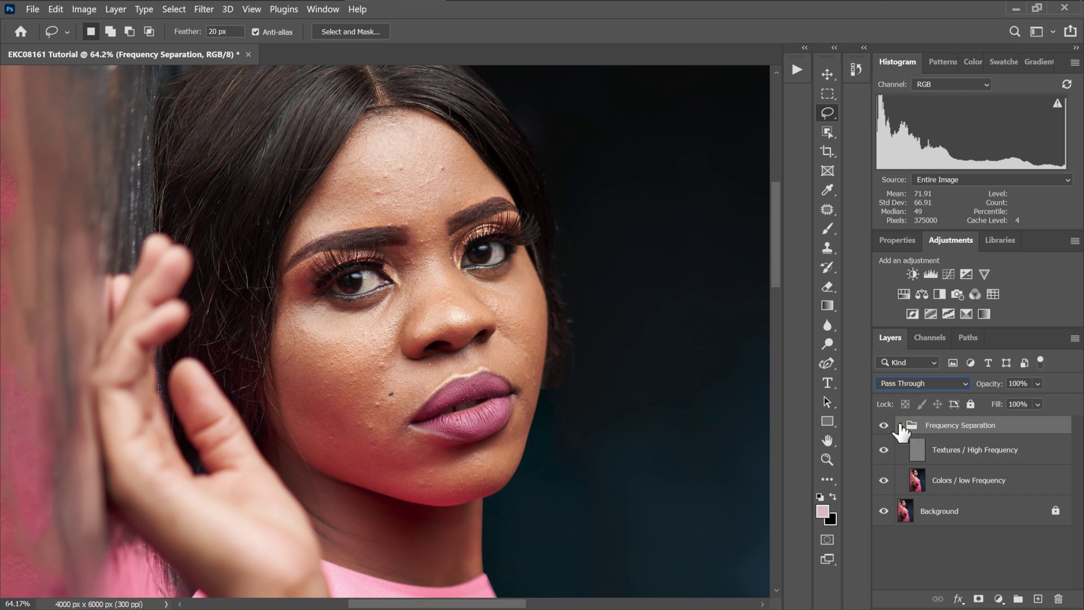
left_click(884, 481)
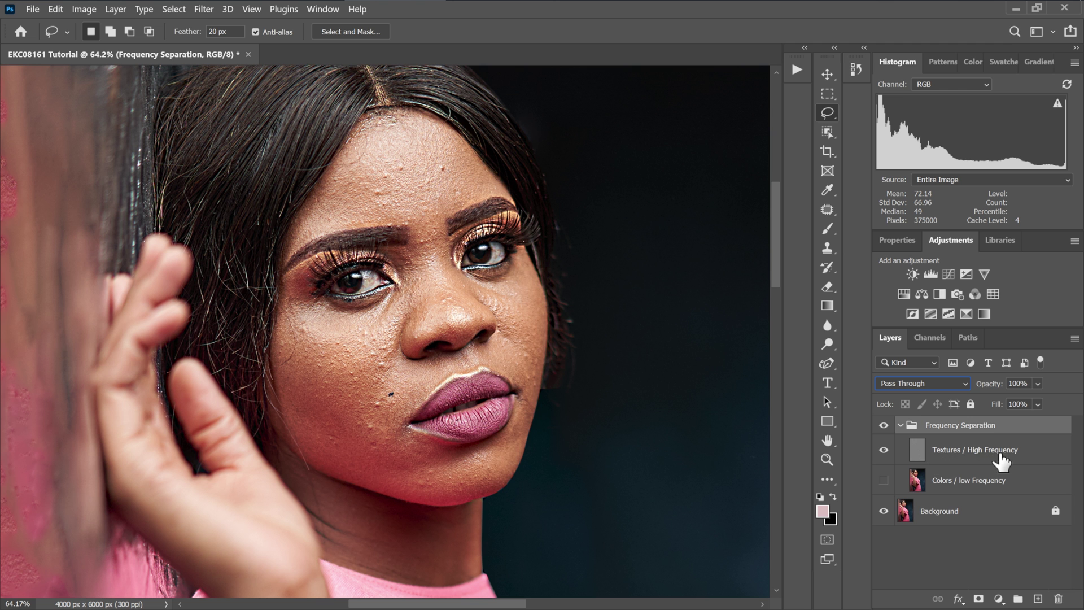
left_click(883, 480)
left_click(884, 449)
left_click(884, 450)
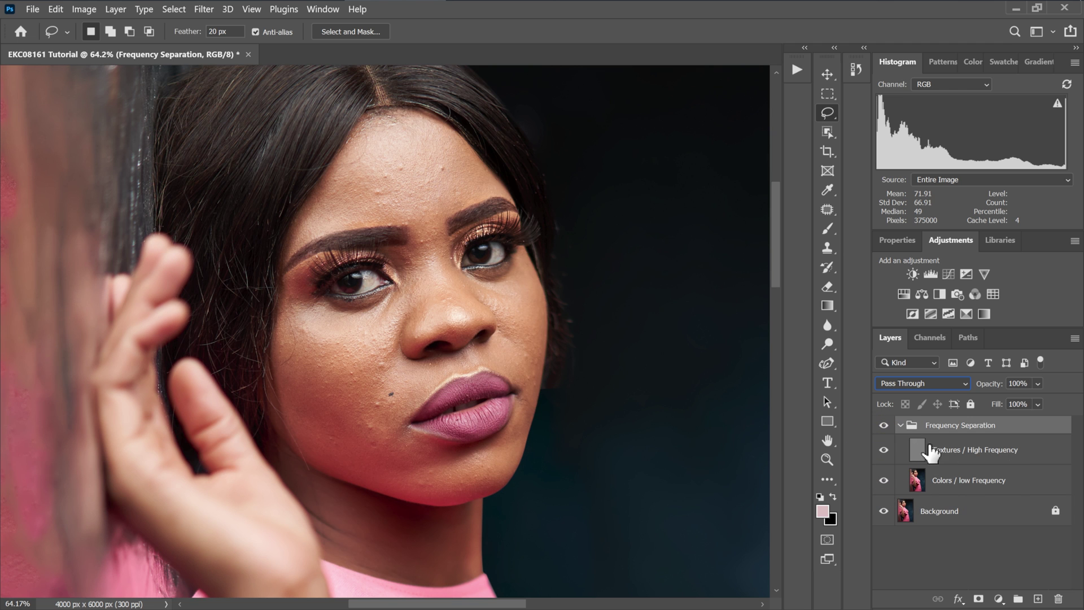
left_click(884, 450)
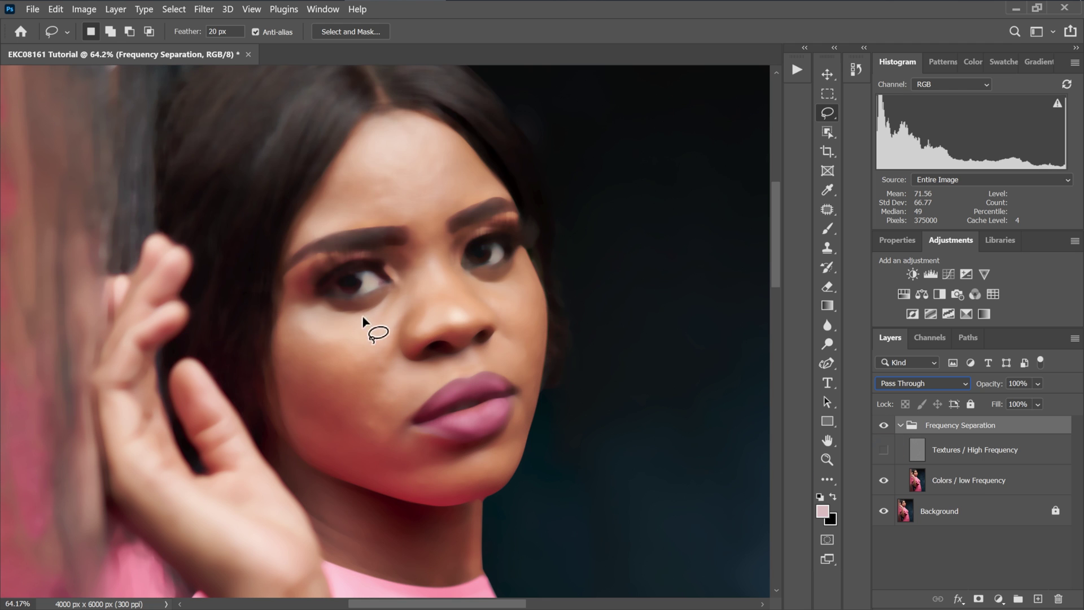
left_click(945, 458)
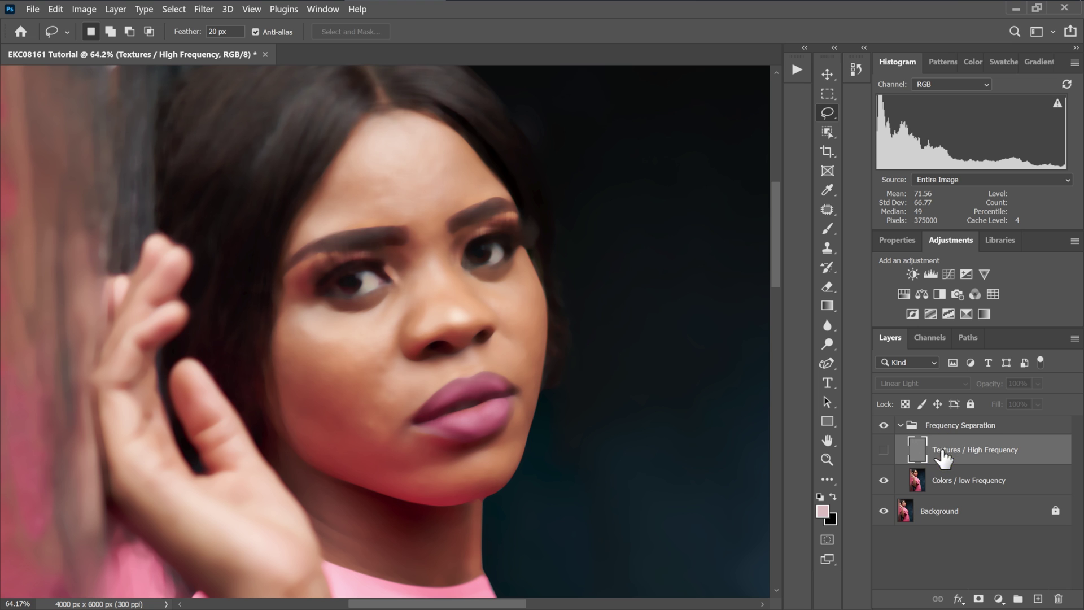
left_click(885, 450)
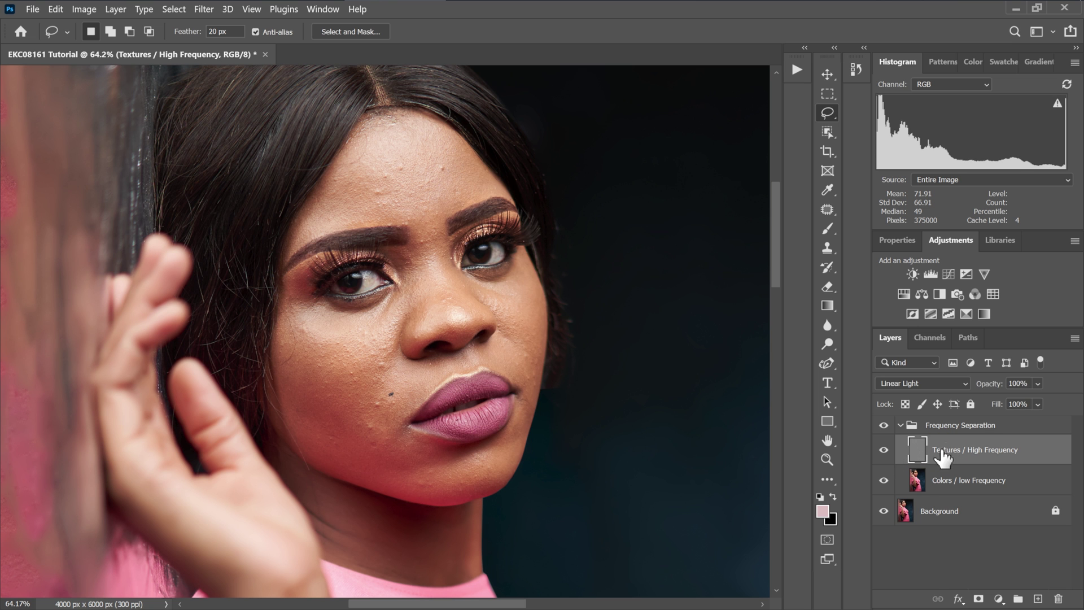
left_click(977, 489)
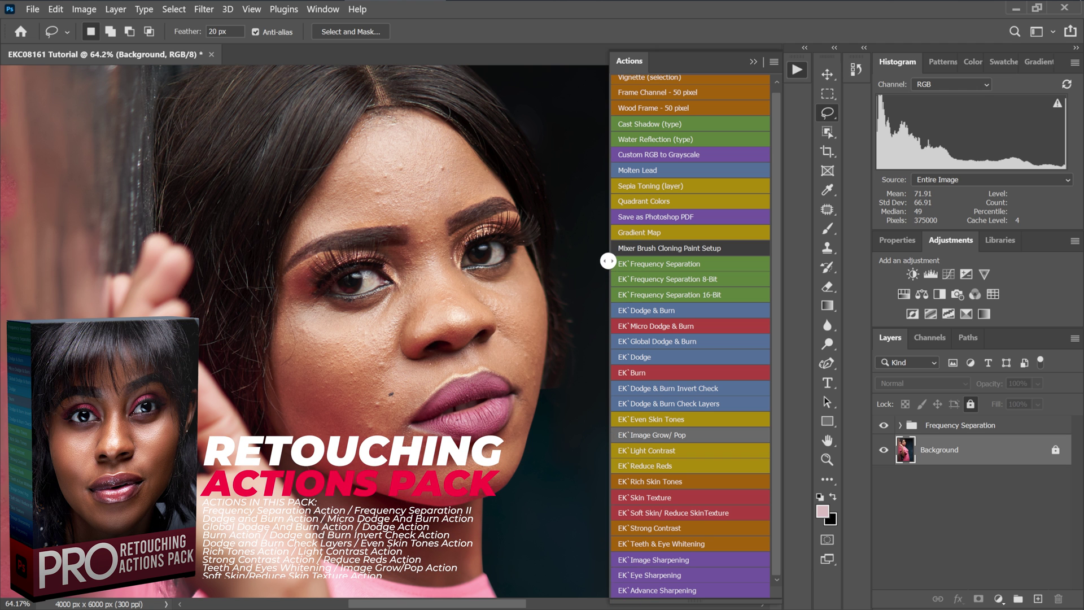
Test the EK`Image Sharpening action with a 1.0 pixel High Pass radius on a merged copy of the visible layers, and delete the resulting group
key("alt+]")
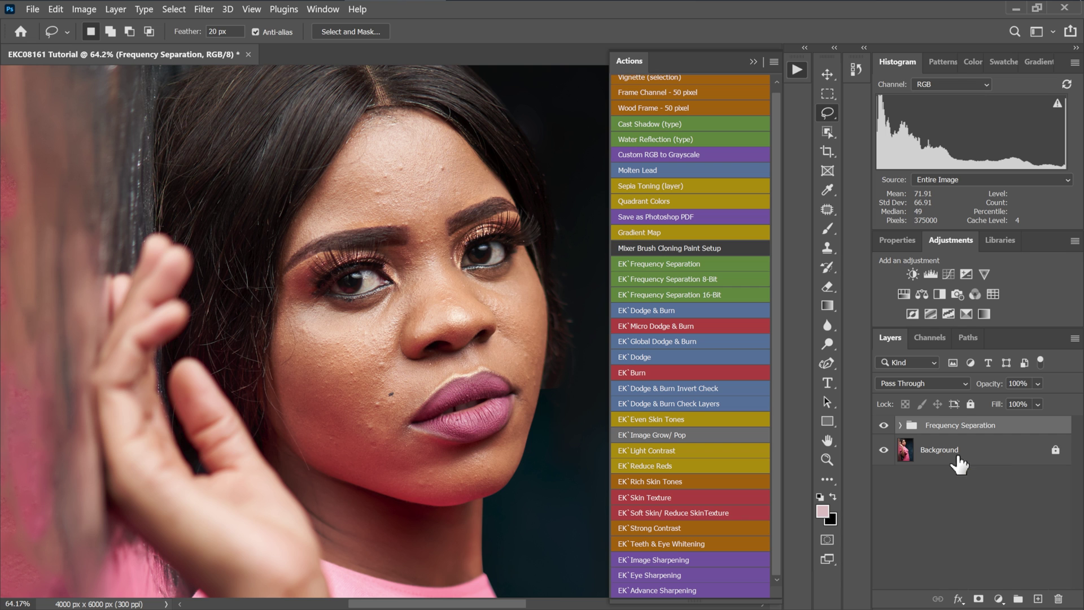
key("ctrl+shift+alt+e")
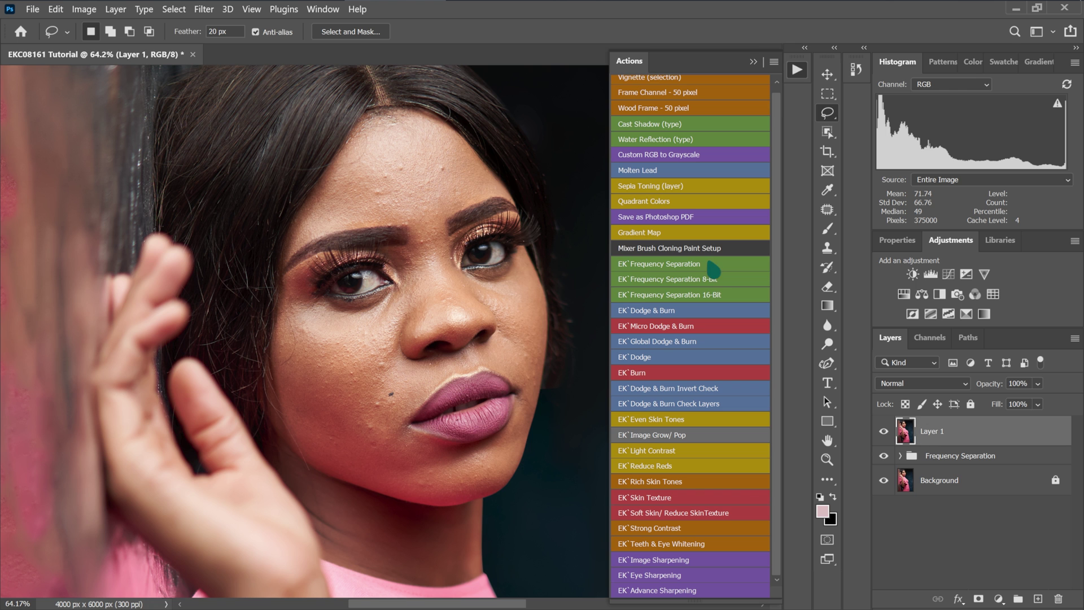
left_click(686, 558)
left_click_drag(528, 136, 571, 137)
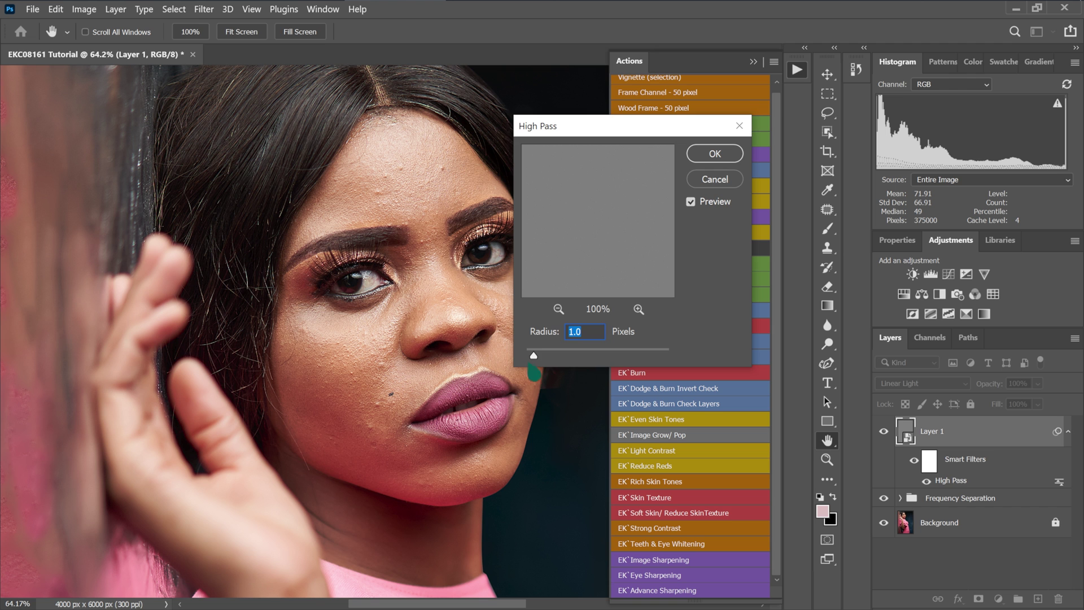
left_click(715, 153)
left_click(900, 425)
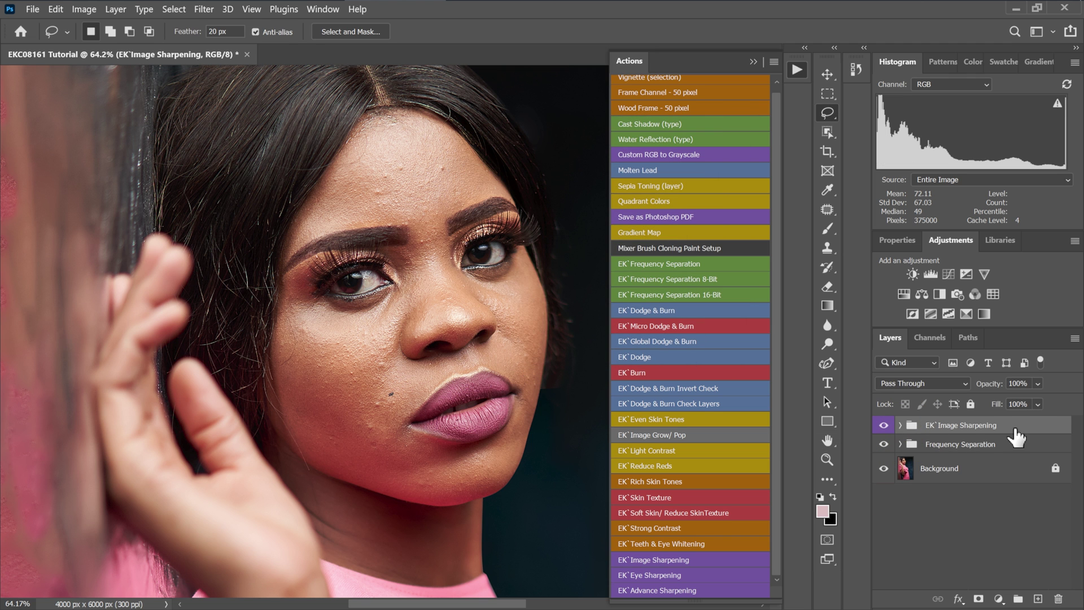
left_click_drag(1017, 438, 1059, 599)
Expand the Frequency Separation group and select the Textures / High Frequency layer for retouching with the Clone Stamp Tool
key("v")
key("ctrl+minus")
key("ctrl+minus")
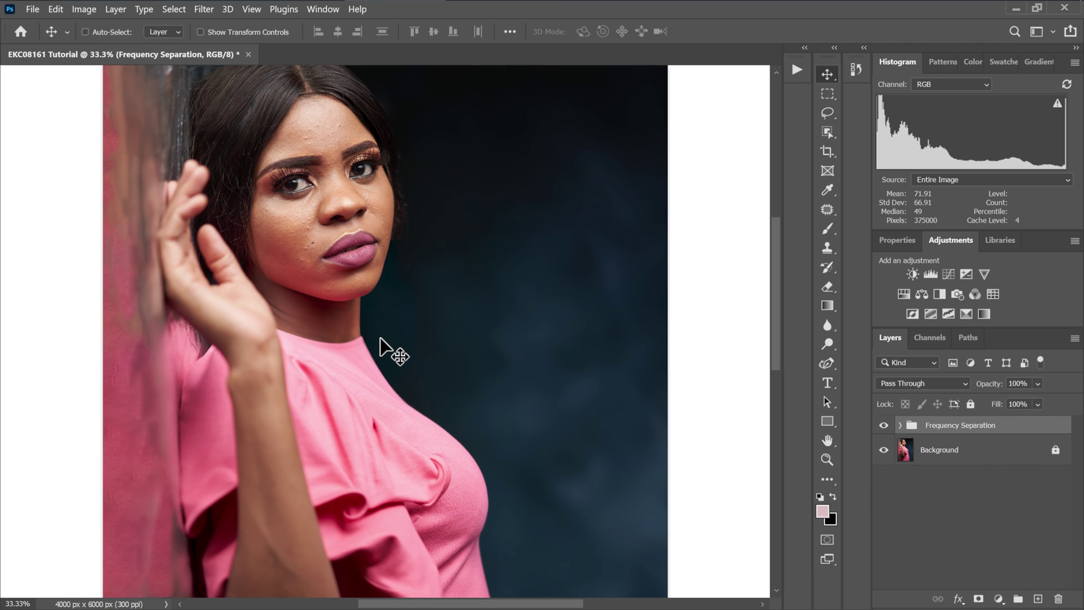
key("ctrl+plus")
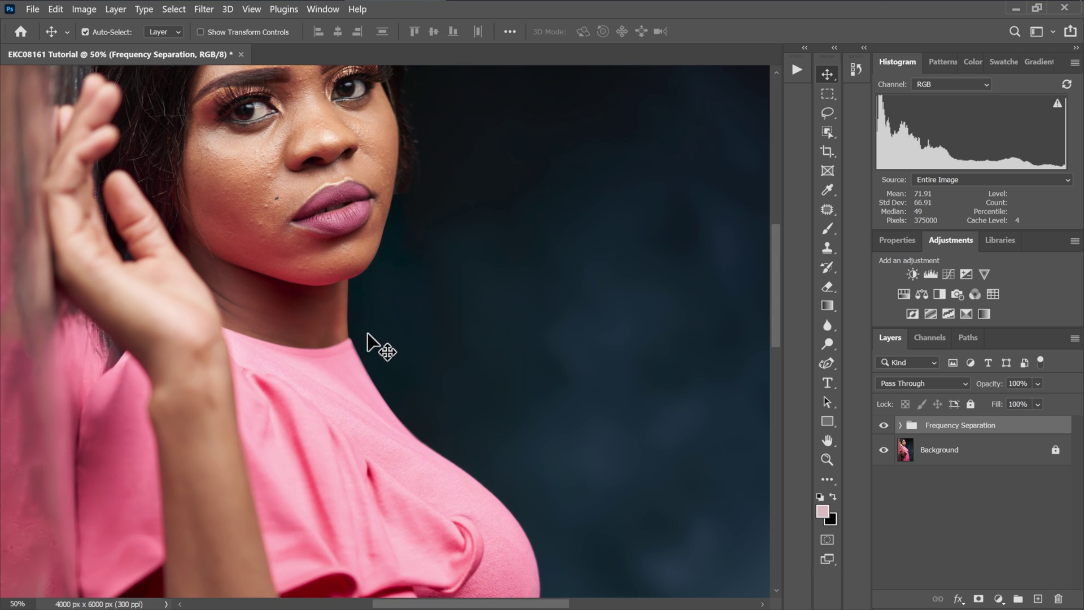
scroll(365, 339, "up", 3)
scroll(365, 331, "up", 2)
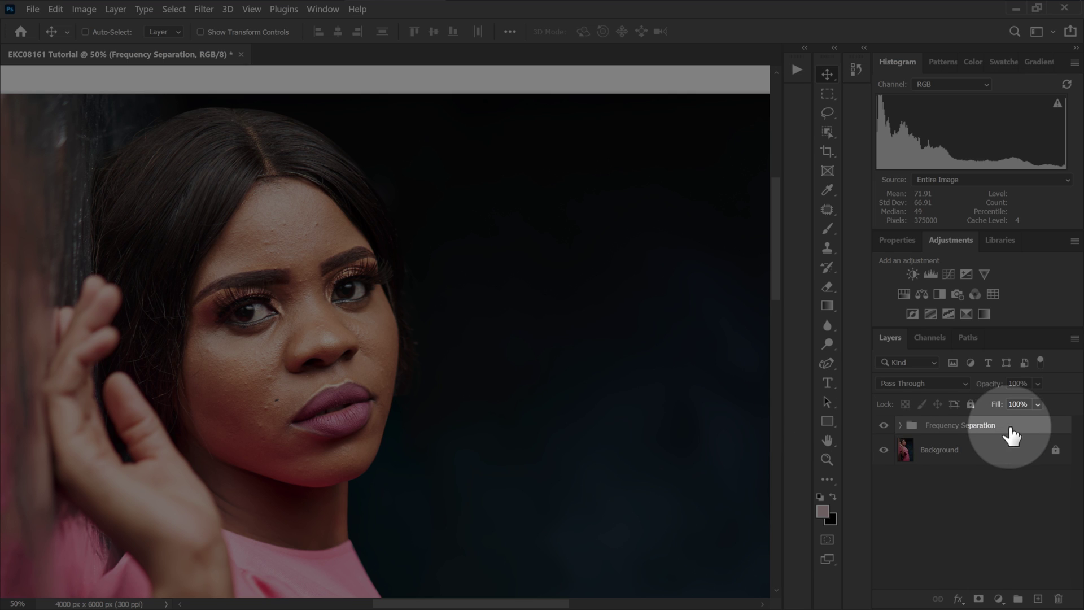
left_click(901, 426)
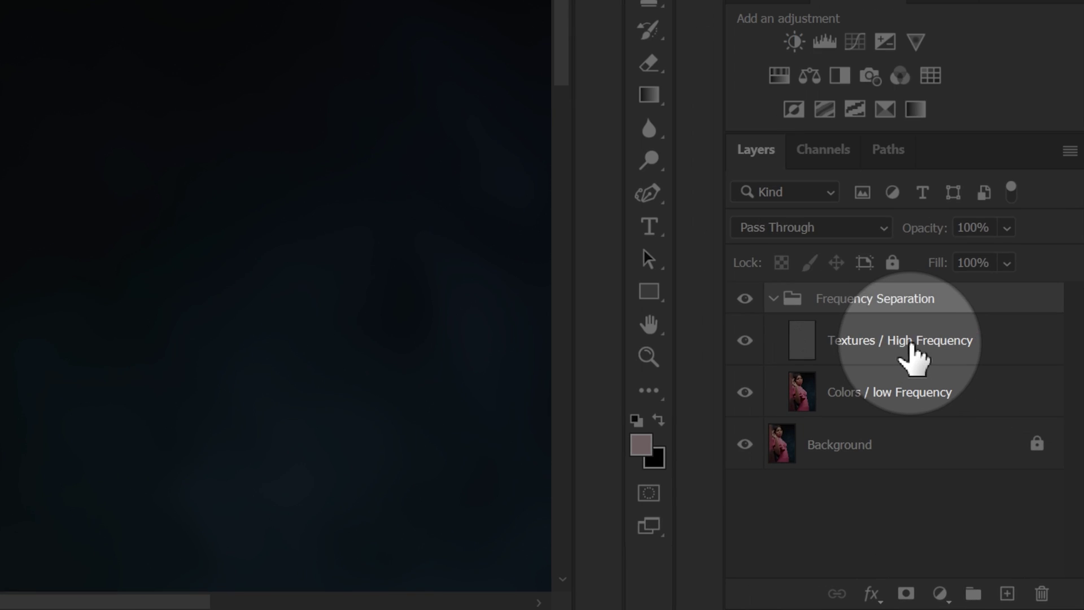
left_click(981, 454)
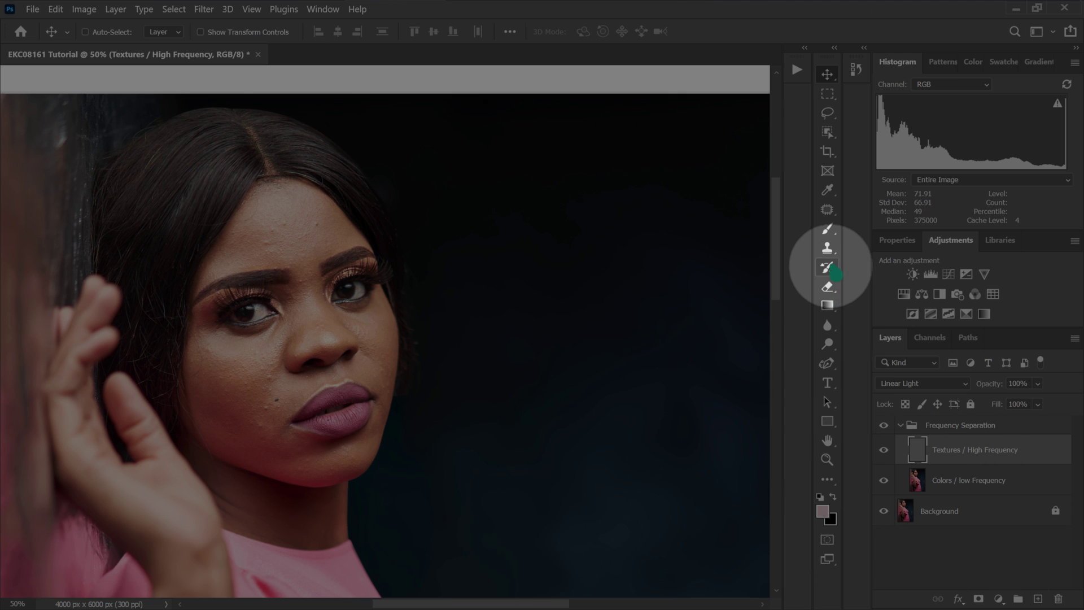
left_click(828, 248)
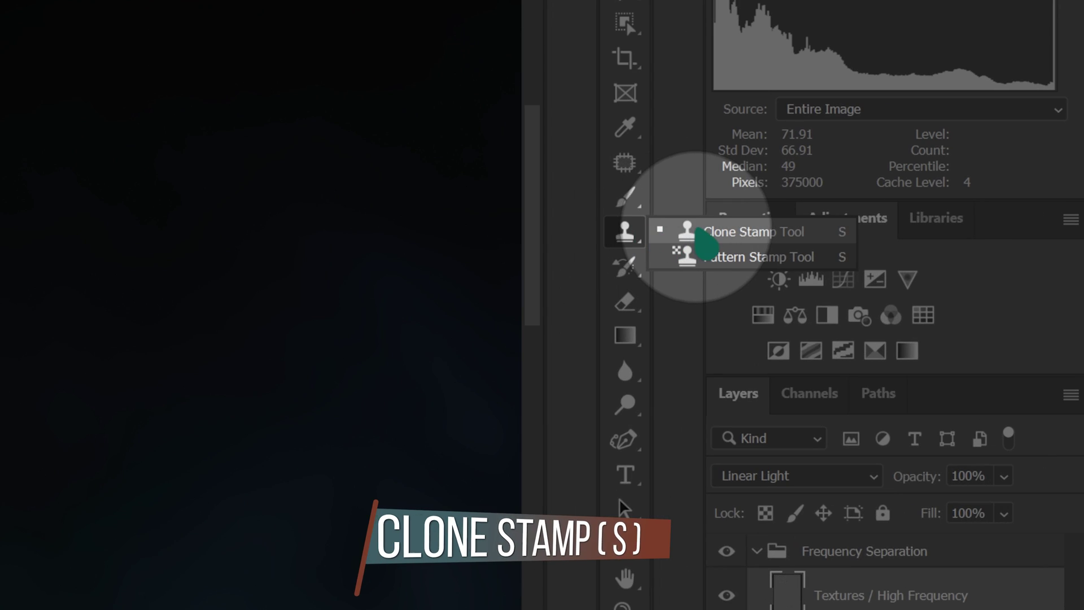
left_click(709, 240)
Clone clean skin texture from nearby forehead areas over the bumps on the forehead and between the eyebrows
left_click_drag(481, 605, 462, 607)
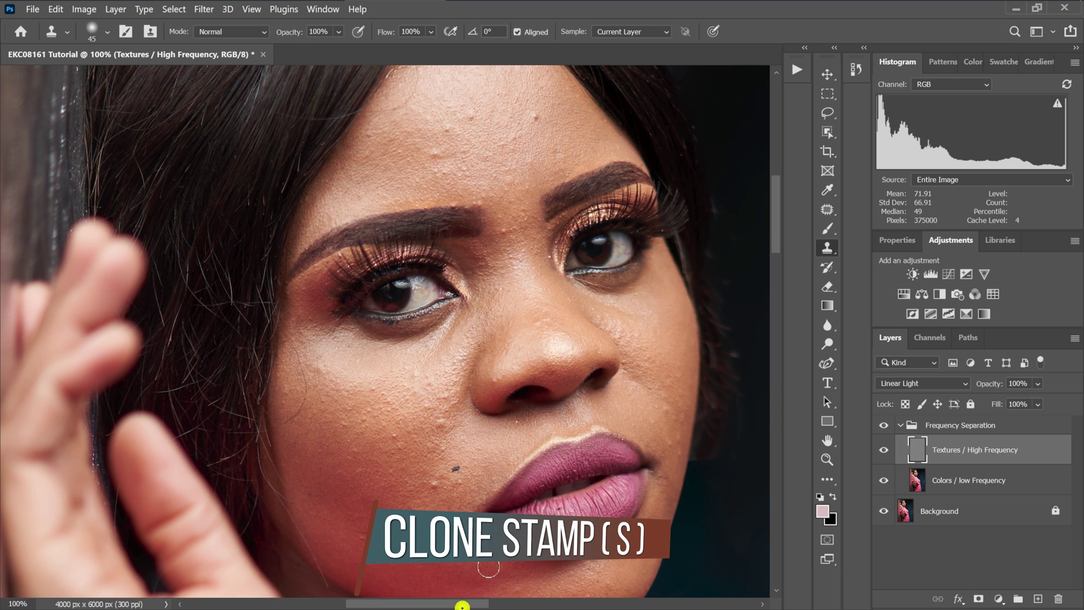
scroll(448, 197, "up", 3)
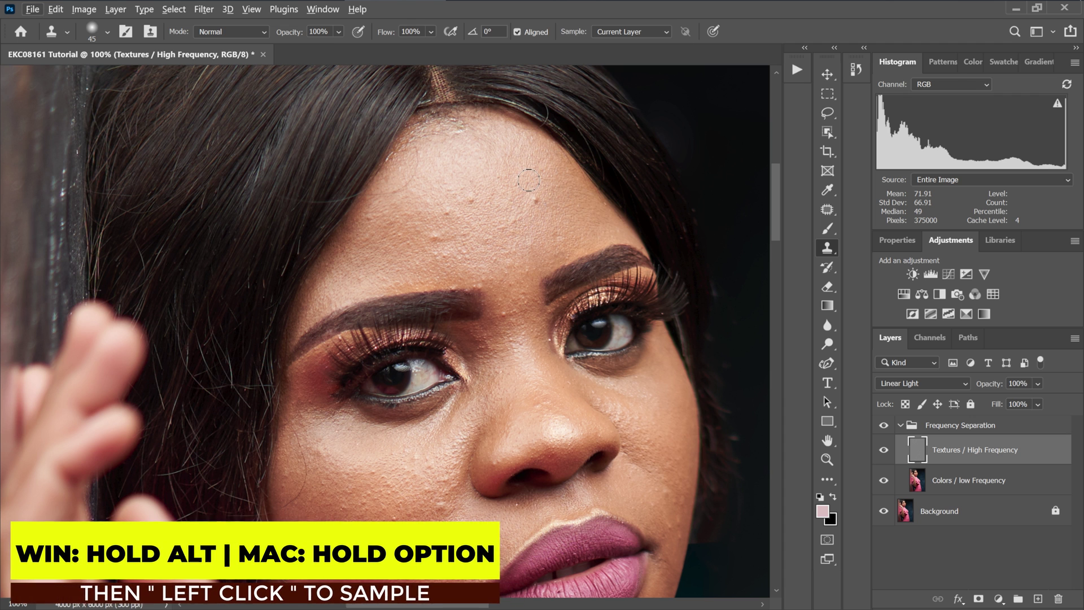
key("alt")
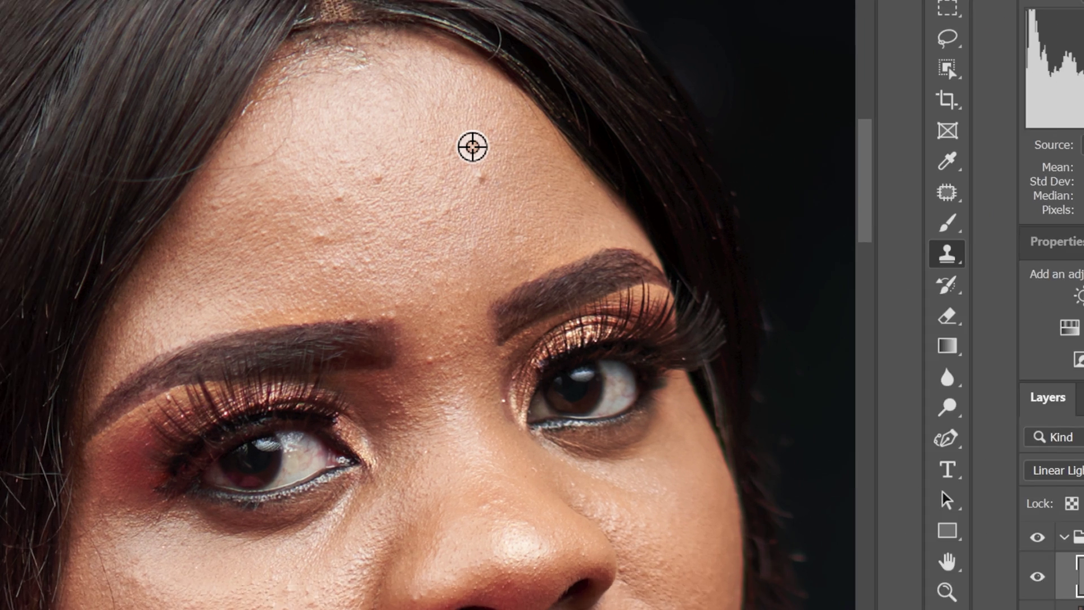
left_click(473, 147, "alt")
left_click(463, 175)
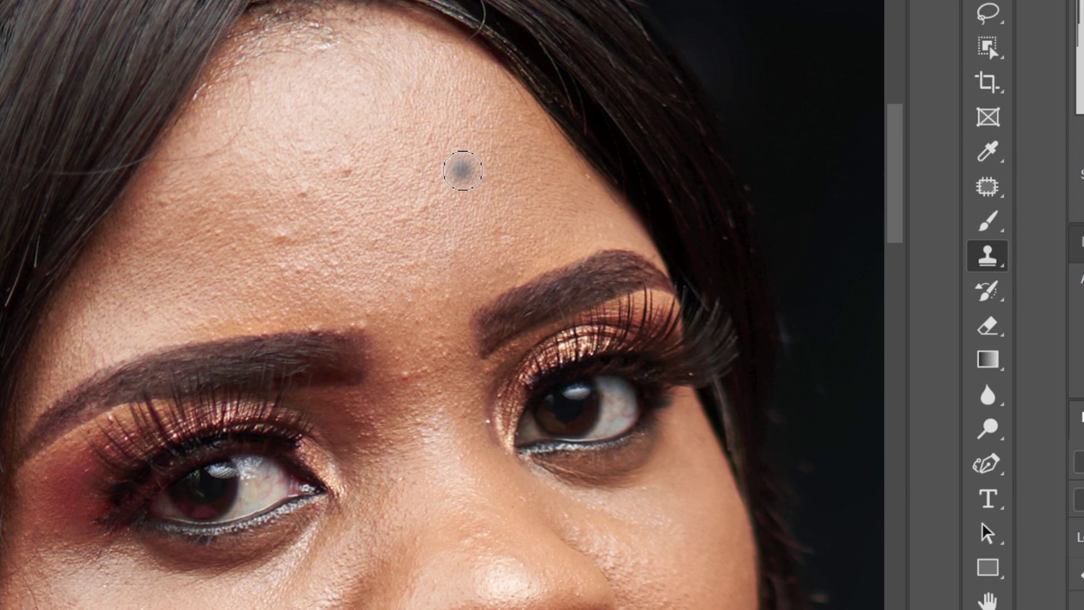
left_click(275, 142)
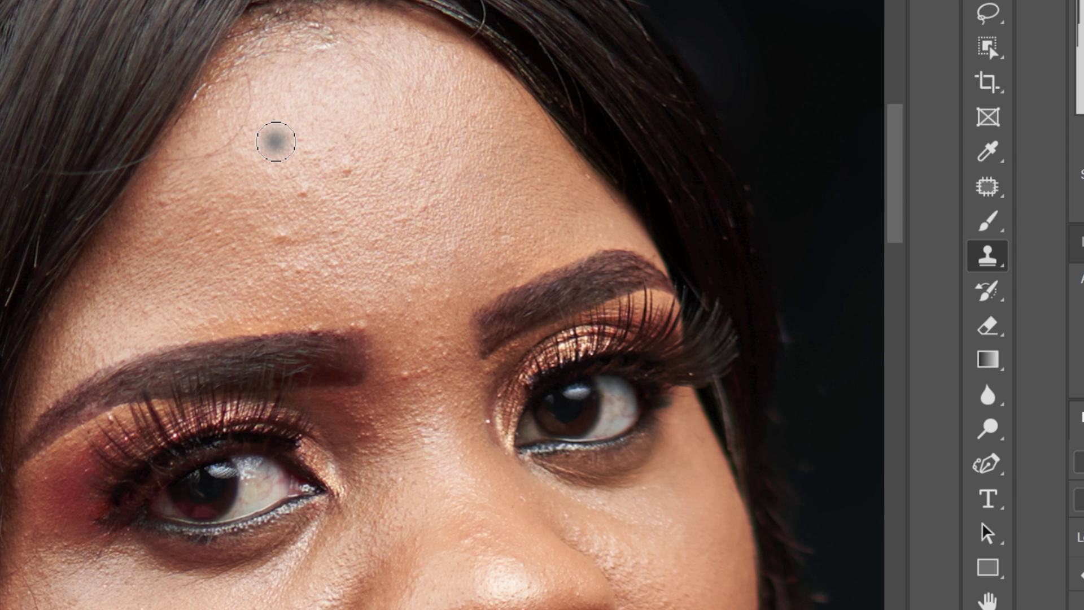
left_click(276, 141, "alt")
left_click_drag(275, 141, 301, 190)
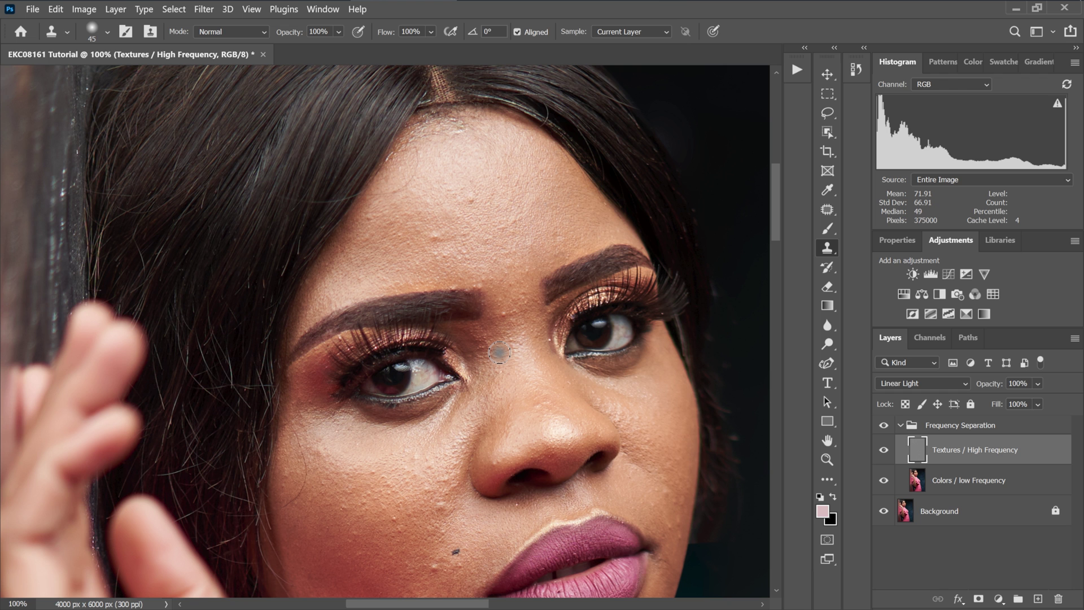
left_click(445, 162, "alt")
left_click(520, 297)
left_click(494, 201)
Clone smooth skin texture over the bumps on both cheeks and beside the nose on the texture layer
scroll(436, 356, "down", 4)
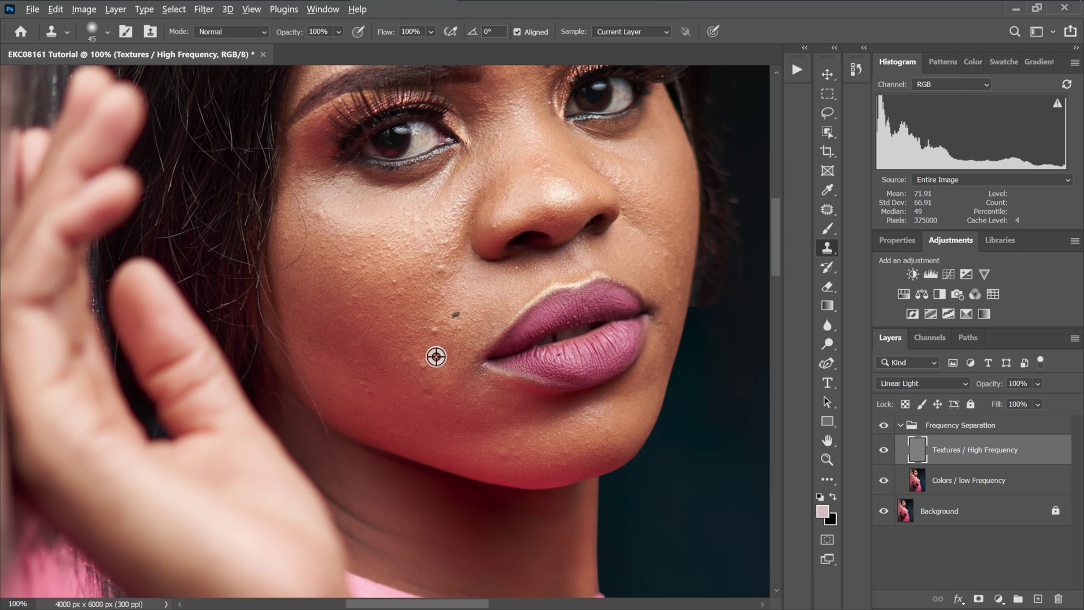
left_click(341, 283, "alt")
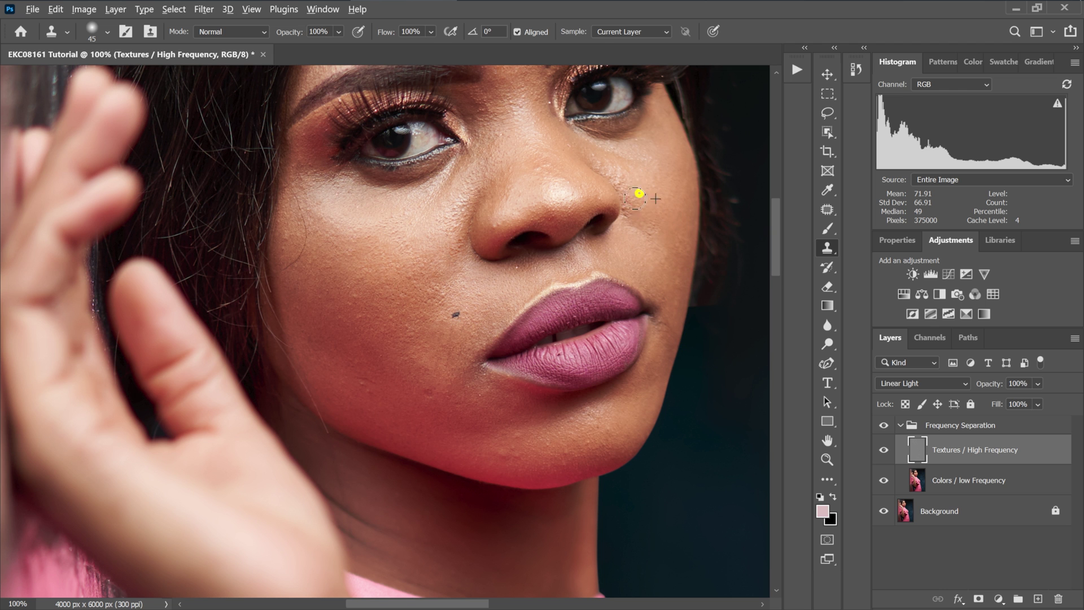
scroll(636, 187, "up", 3)
left_click(446, 184, "alt")
scroll(483, 215, "down", 3)
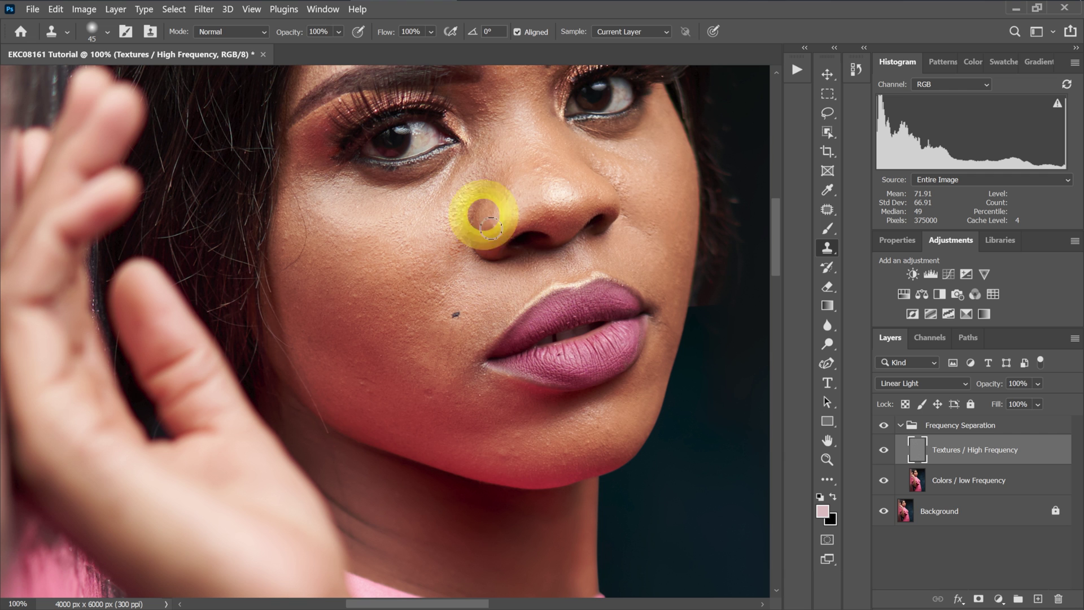
scroll(381, 322, "down", 1)
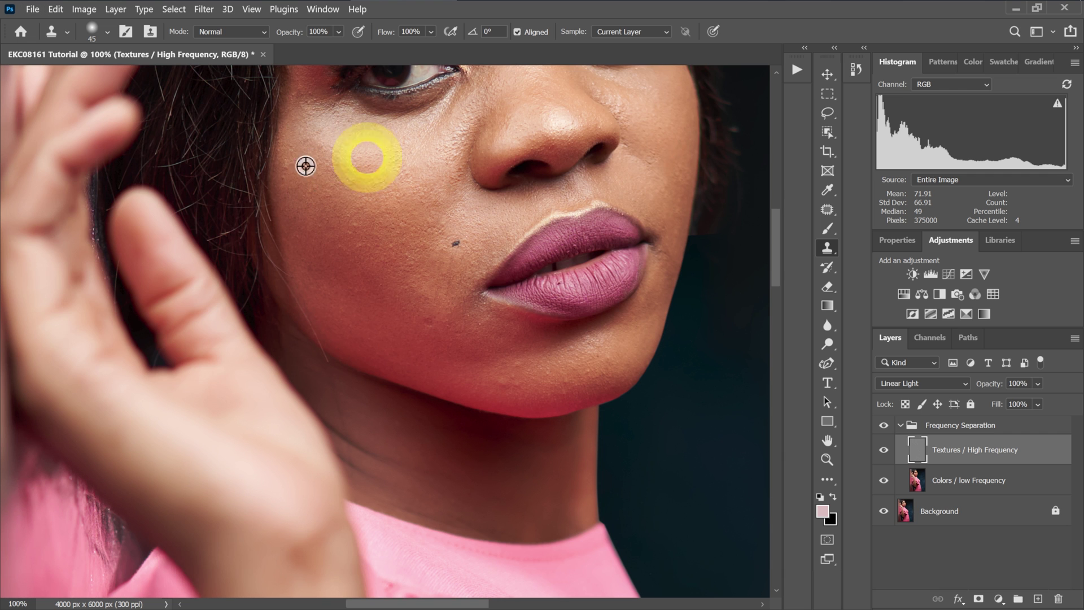
Sample clean texture beside the nose and clone it over the blemishes on the chin
scroll(328, 206, "up", 2)
left_click(486, 201, "alt")
scroll(542, 412, "down", 2)
left_click(564, 418)
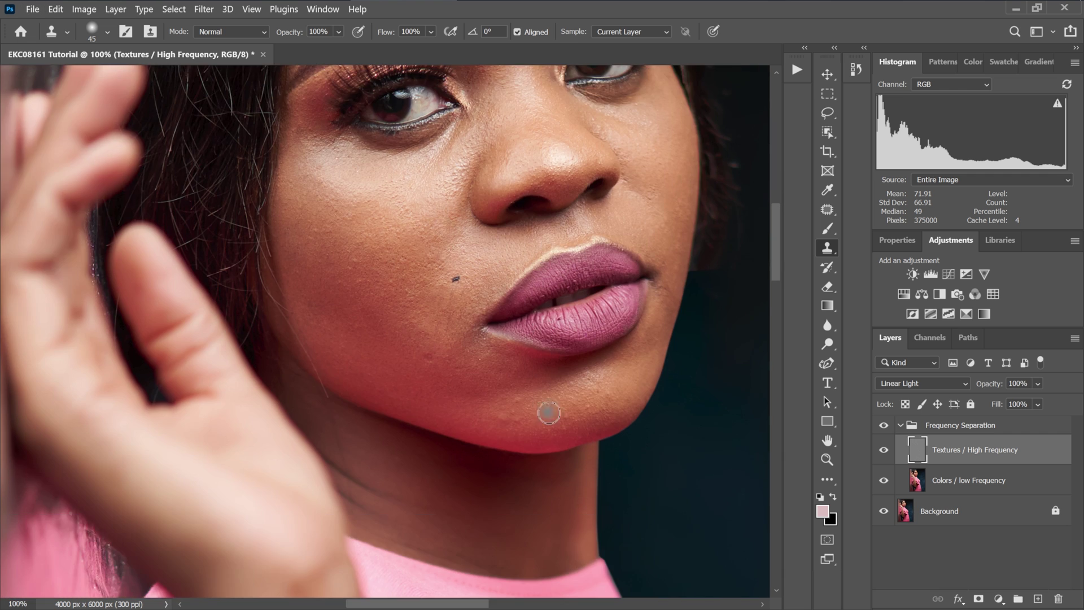
left_click(608, 408)
Select the Colors / low Frequency layer and outline the forehead skin above the eyebrows with the Lasso Tool at a 20 px feather
scroll(562, 395, "up", 3)
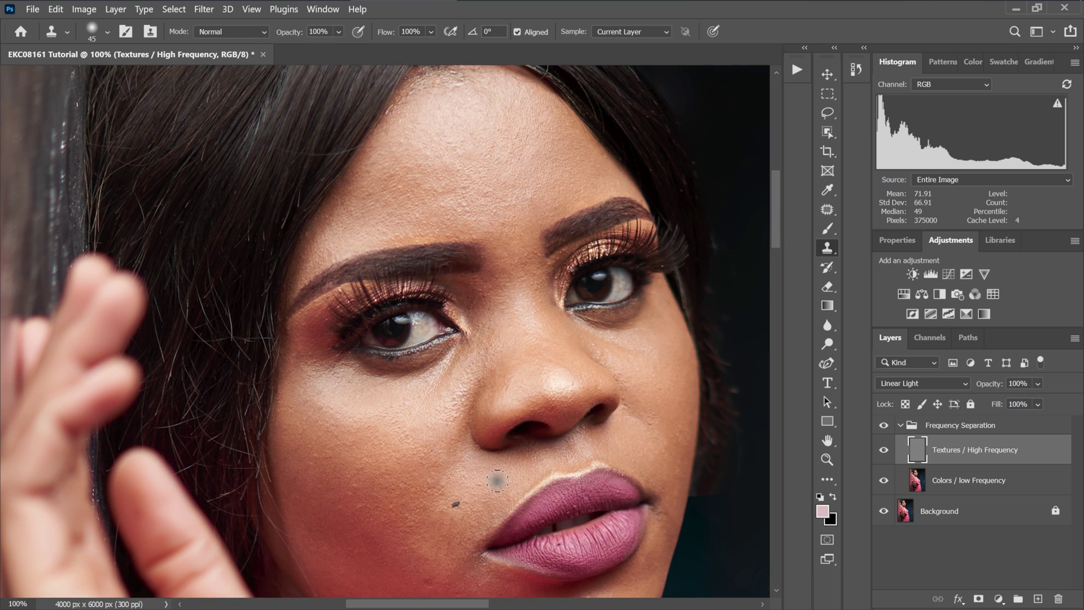
scroll(495, 486, "down", 3)
scroll(496, 486, "up", 3)
scroll(581, 489, "down", 1)
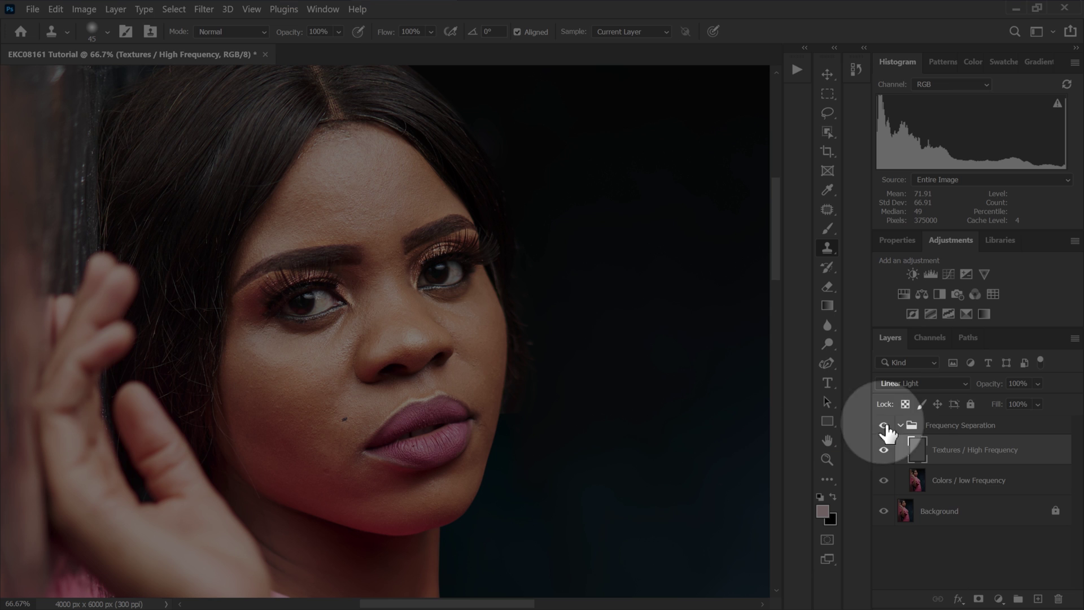
left_click(963, 481)
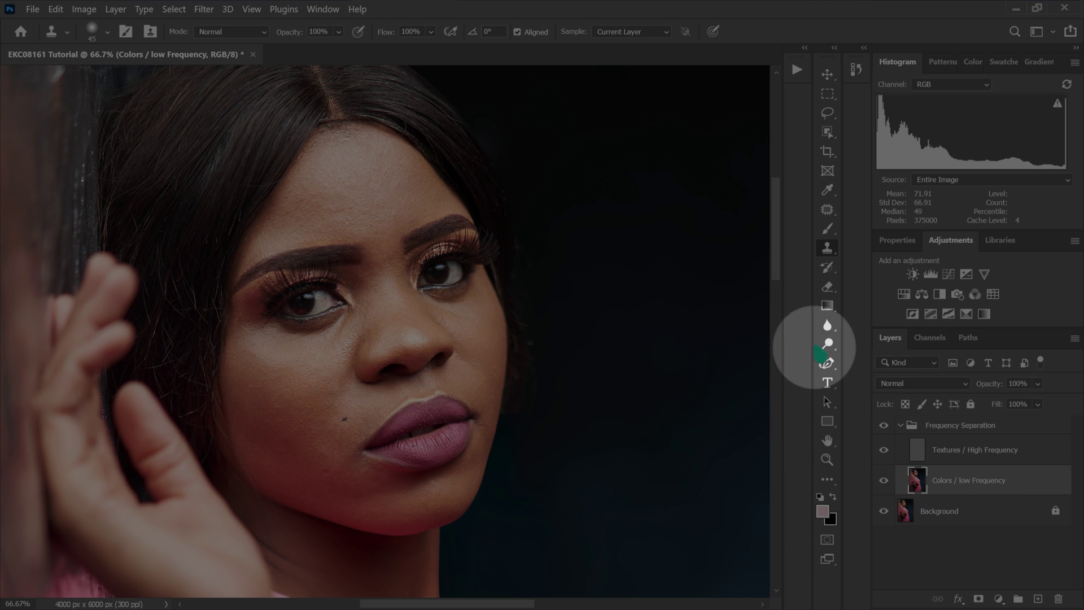
right_click(828, 113)
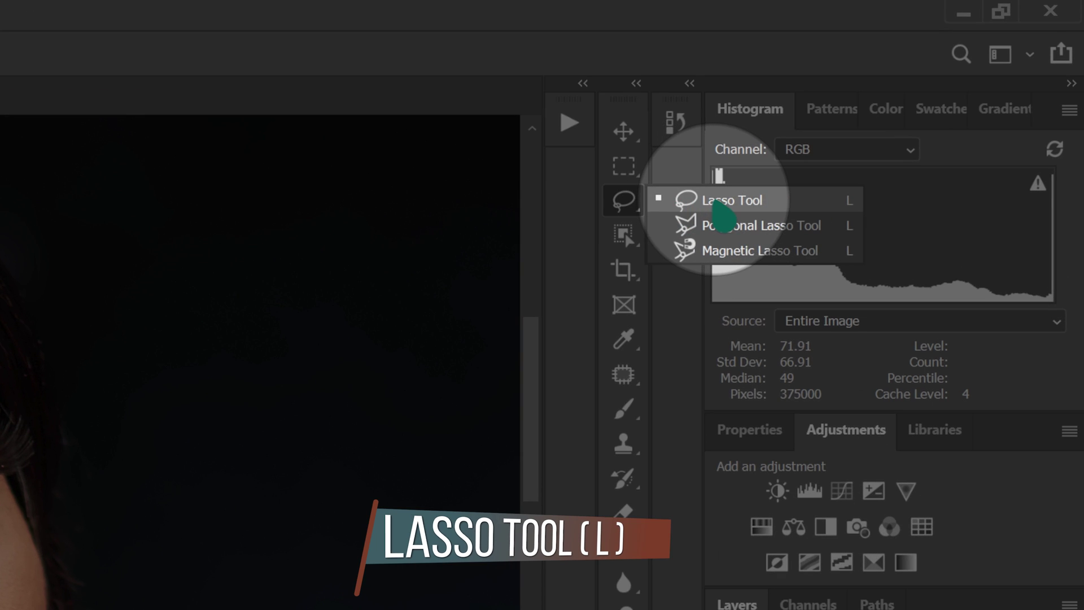
left_click(724, 203)
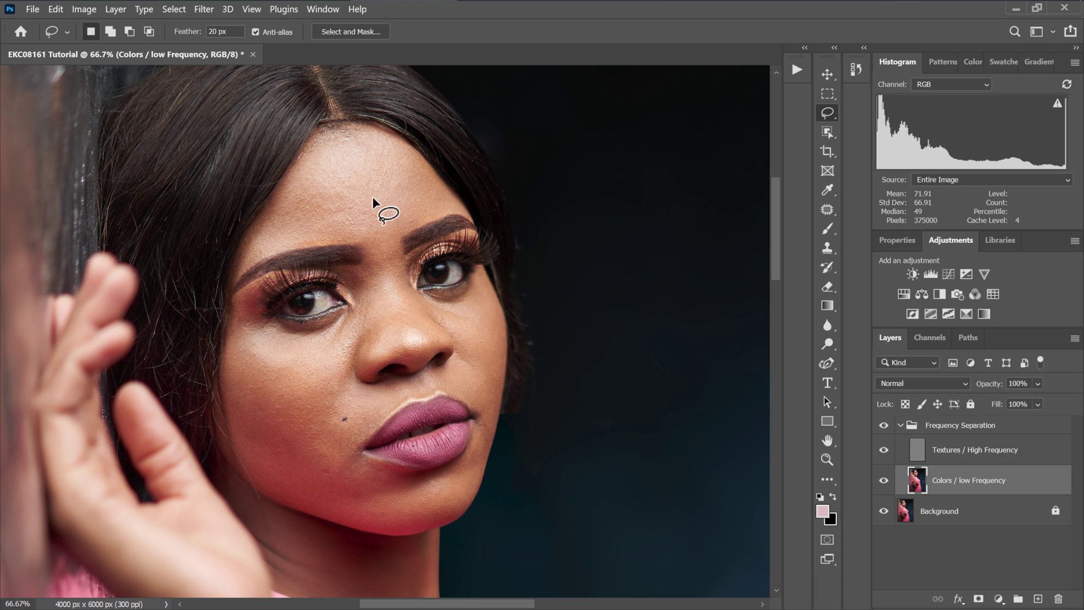
mouse_move(380, 138)
left_mouse_down()
mouse_move(322, 152)
mouse_move(285, 230)
mouse_move(344, 249)
mouse_move(395, 231)
mouse_move(435, 181)
mouse_move(384, 138)
left_mouse_up()
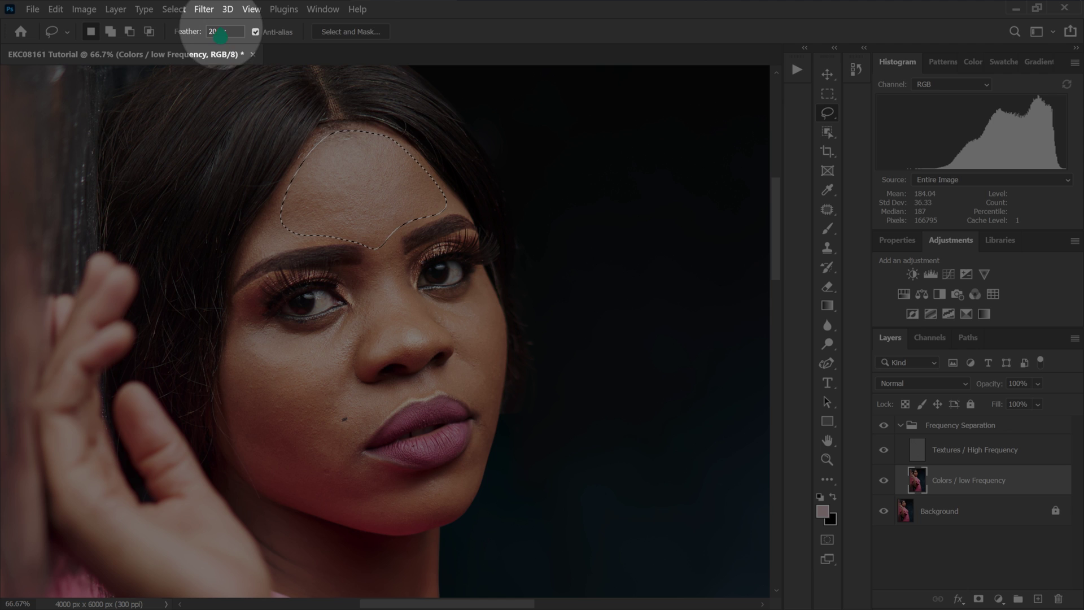
Apply a Gaussian Blur with an 18.0 pixel radius to the selected forehead area, previewing the forehead while adjusting it
left_click(206, 10)
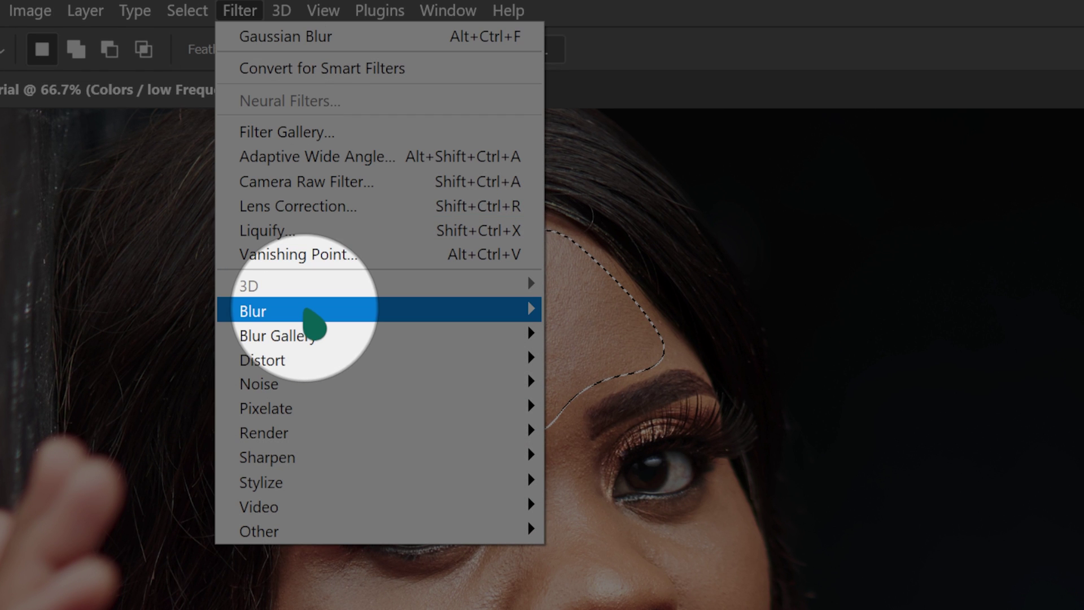
mouse_move(306, 312)
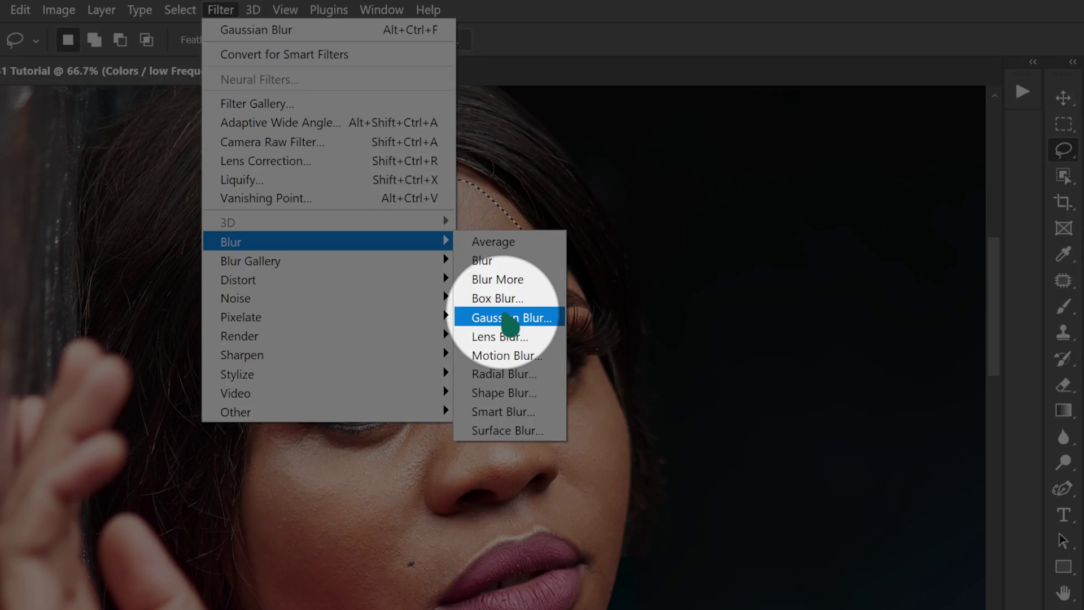
left_click(510, 319)
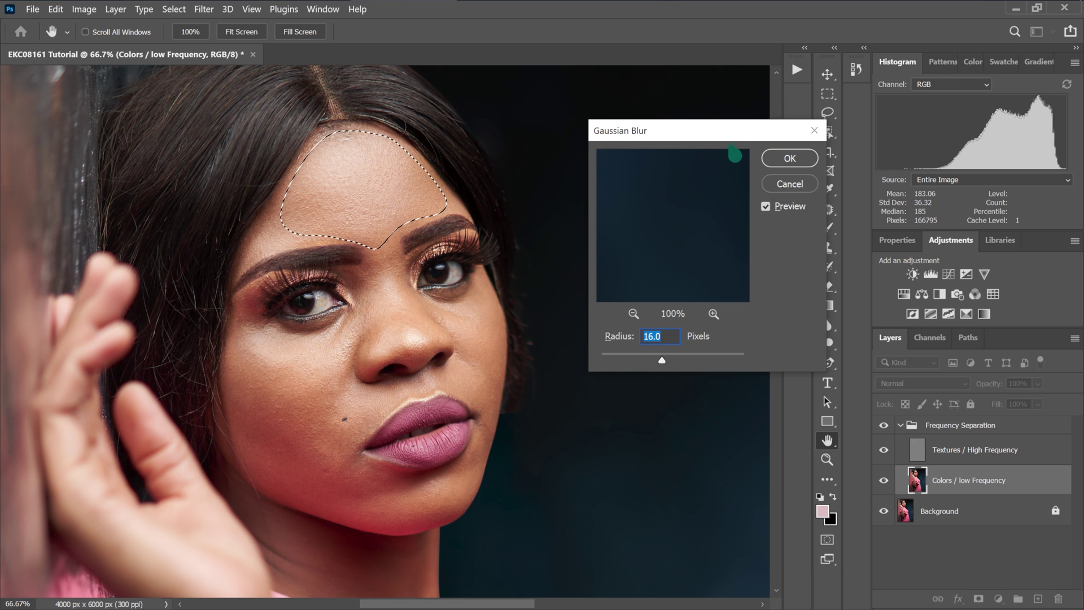
left_click_drag(730, 132, 629, 99)
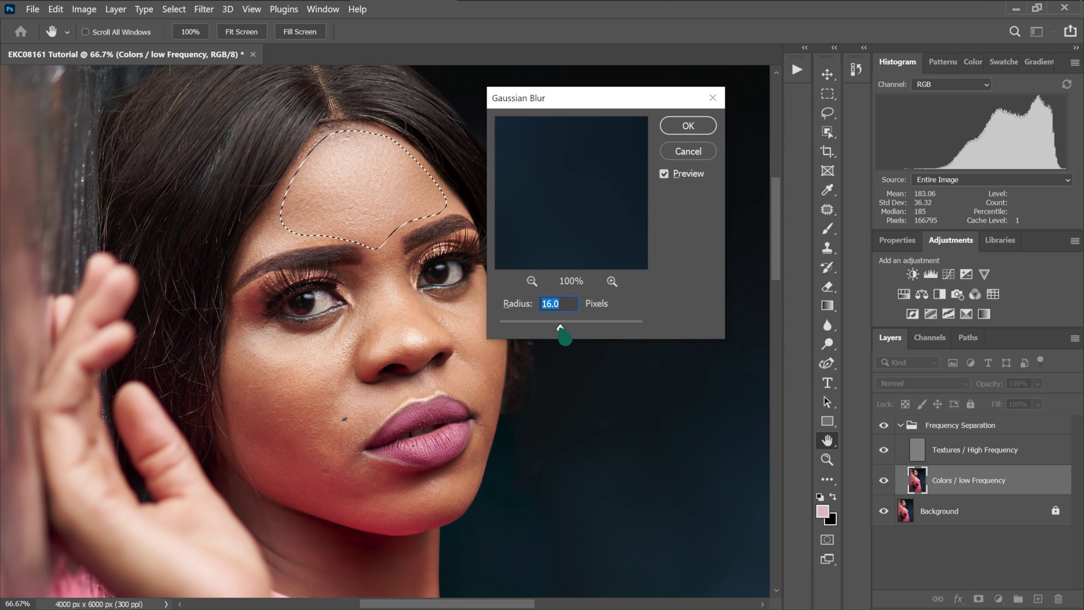
left_click_drag(501, 327, 500, 327)
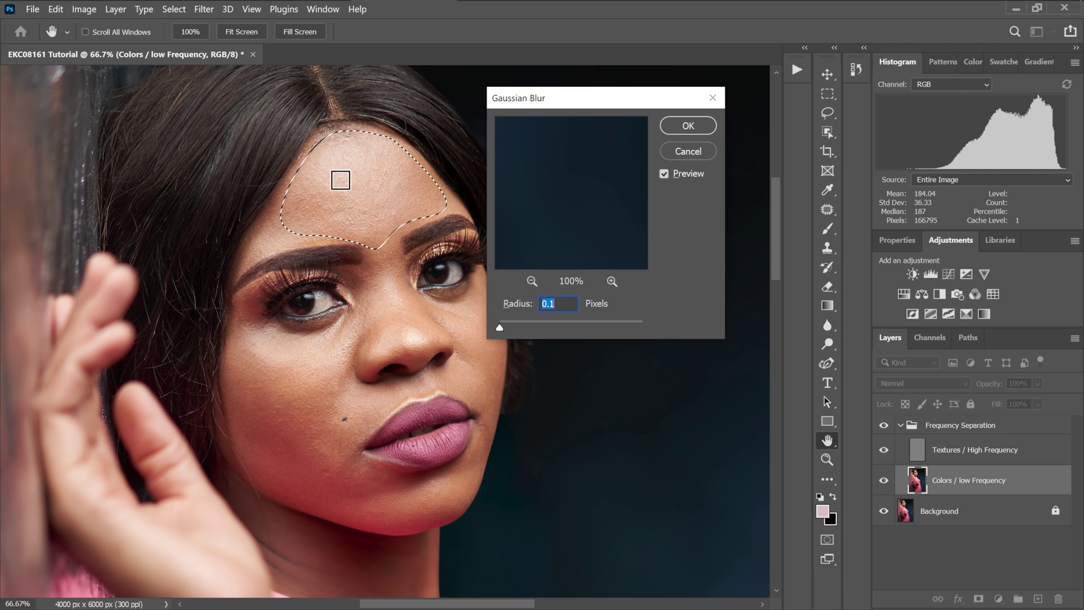
left_click(356, 185)
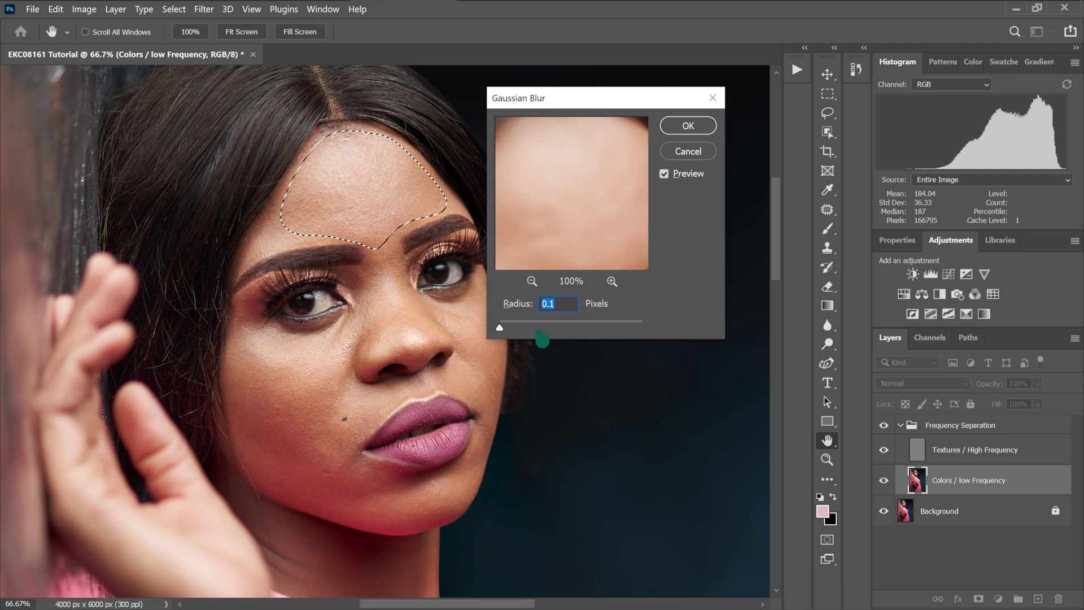
left_click_drag(500, 327, 532, 328)
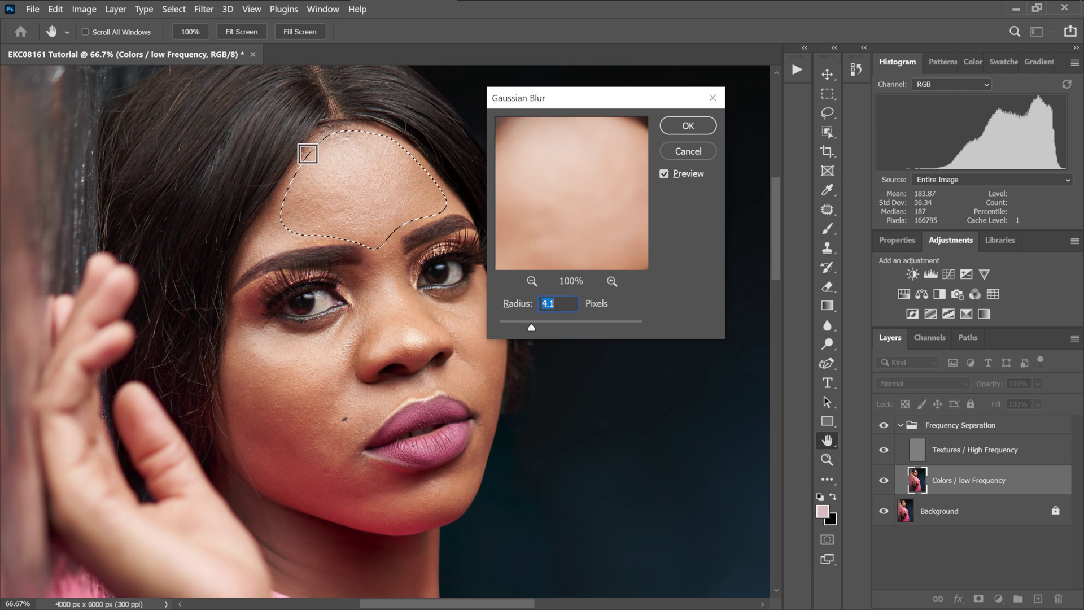
left_click_drag(531, 328, 560, 327)
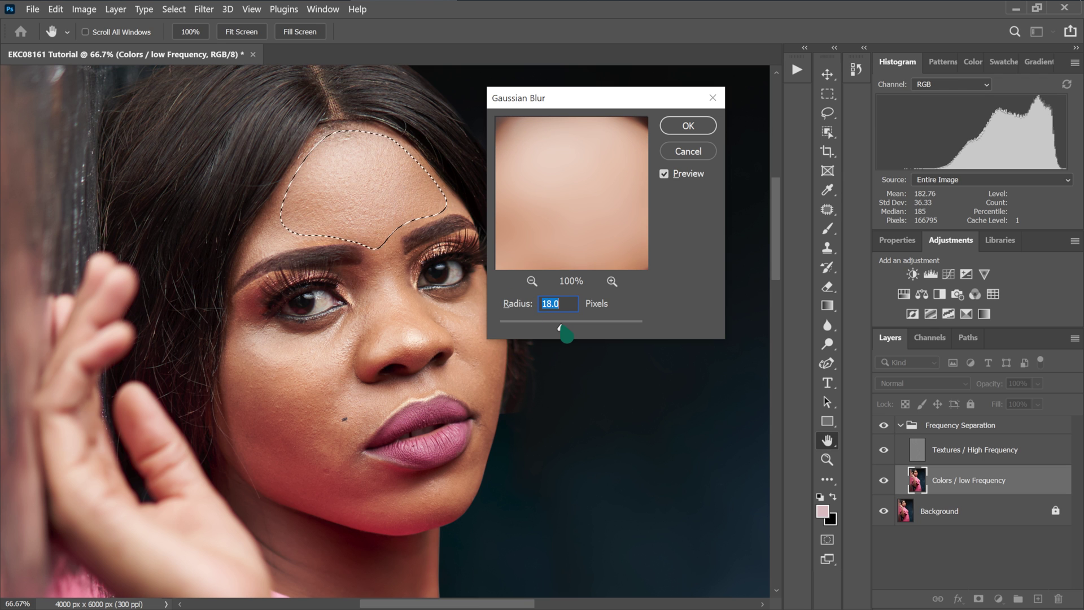
left_click(690, 126)
Lasso the larger cheek from under the eye down to the chin and blur it with Gaussian Blur at radius 25
mouse_move(318, 334)
left_mouse_down()
mouse_move(224, 384)
mouse_move(254, 466)
mouse_move(337, 511)
mouse_move(398, 480)
mouse_move(359, 411)
mouse_move(350, 315)
left_mouse_up()
left_click(204, 9)
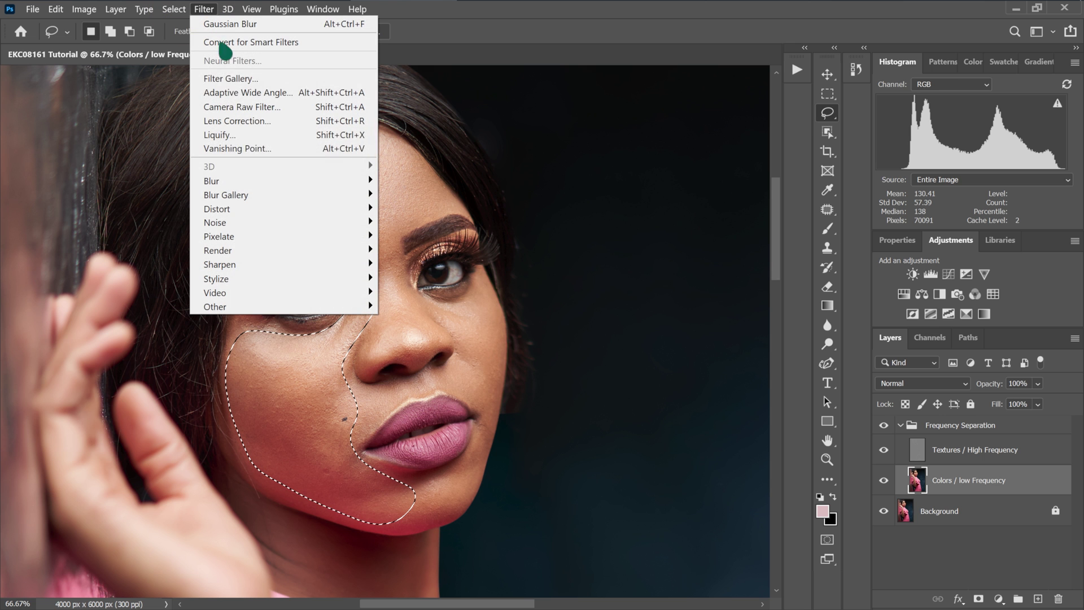
mouse_move(242, 180)
left_click(428, 237)
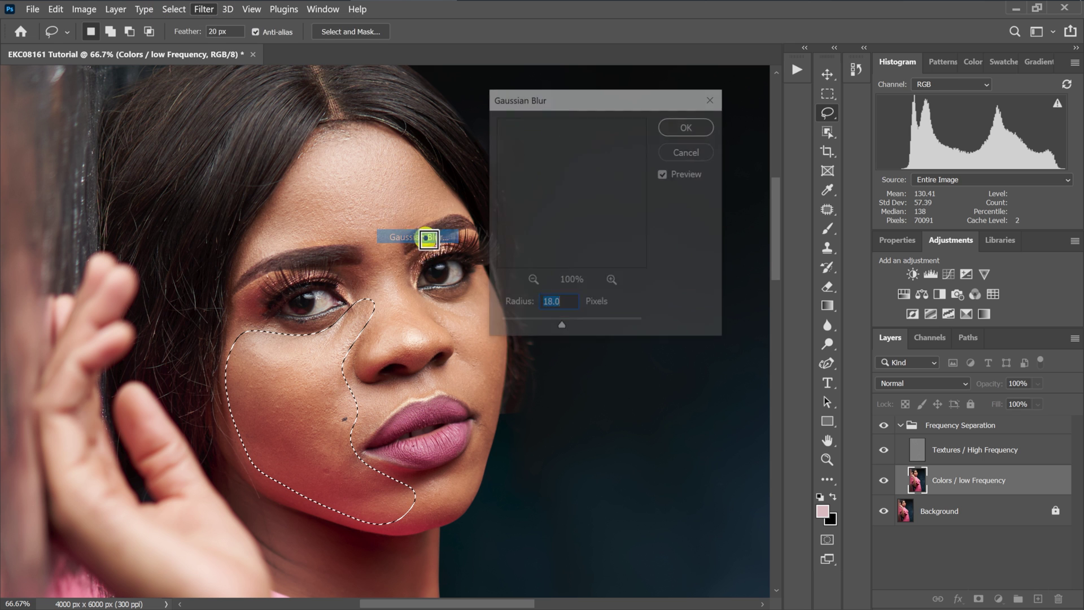
left_click_drag(559, 327, 565, 327)
type("25")
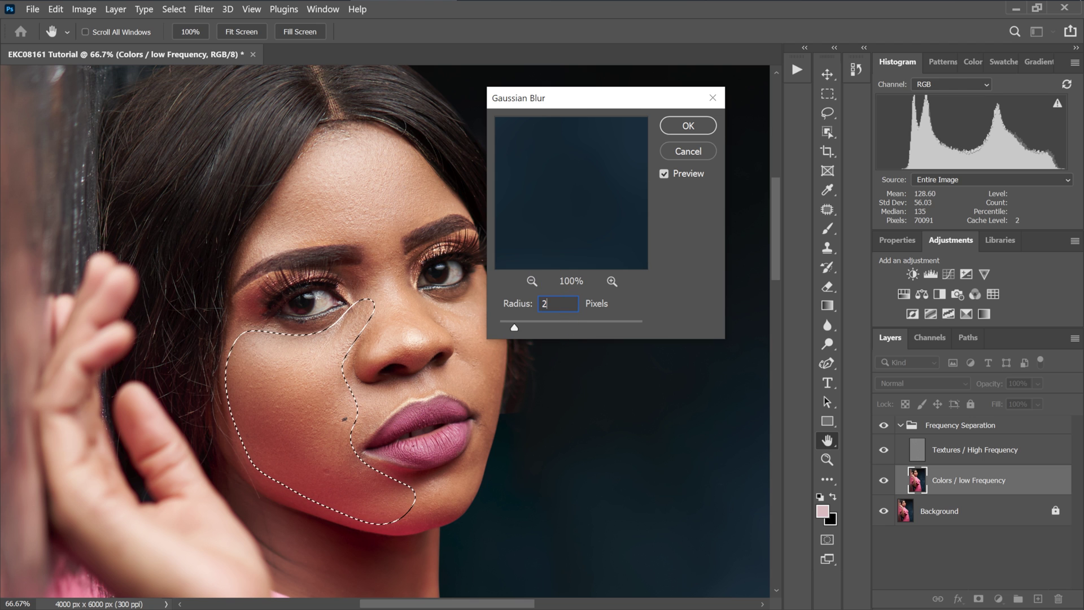
left_click(691, 125)
key("l")
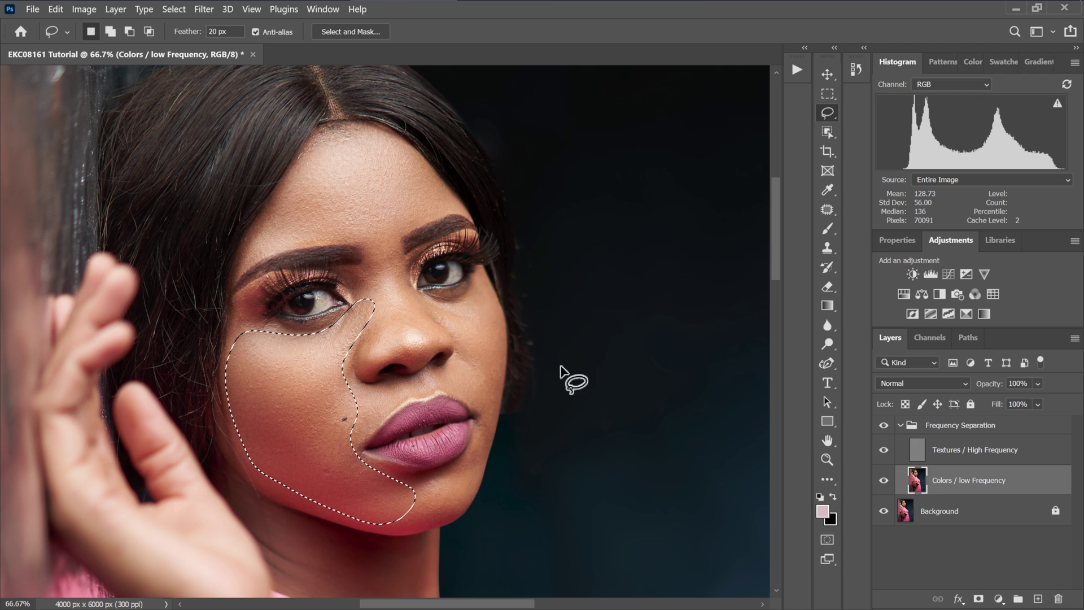
Deselect the large cheek, lasso the narrower cheek under the other eye, and apply a 16 pixel Gaussian Blur to it
key("ctrl+d")
mouse_move(482, 290)
left_mouse_down()
mouse_move(439, 314)
mouse_move(470, 349)
mouse_move(484, 398)
mouse_move(502, 331)
mouse_move(486, 284)
left_mouse_up()
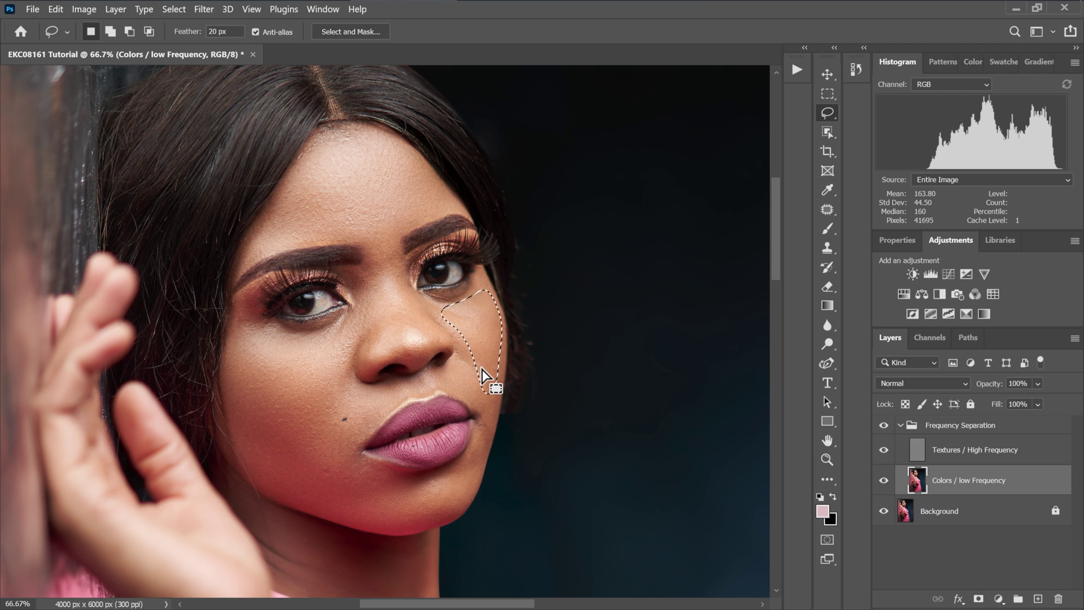
left_click(210, 10)
mouse_move(218, 179)
left_click(415, 237)
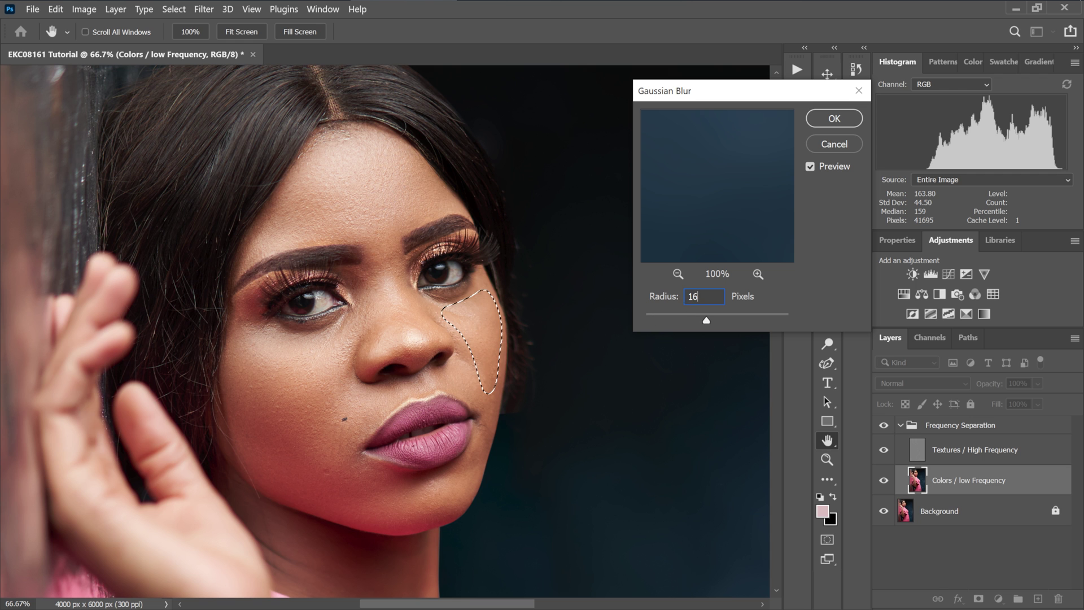
left_click(835, 118)
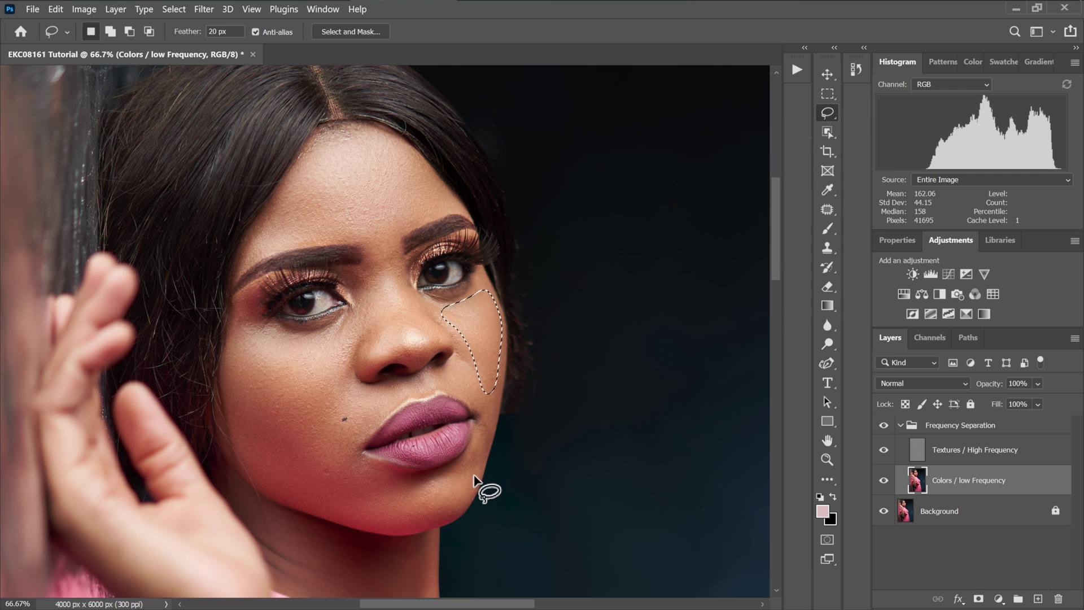
Lasso the bridge of the nose from between the eyebrows to the tip, soften it with Gaussian Blur, and deselect it
scroll(492, 492, "down", 1)
mouse_move(373, 214)
left_mouse_down()
mouse_move(395, 323)
mouse_move(410, 328)
mouse_move(428, 310)
mouse_move(375, 213)
left_mouse_up()
left_click(204, 10)
mouse_move(232, 180)
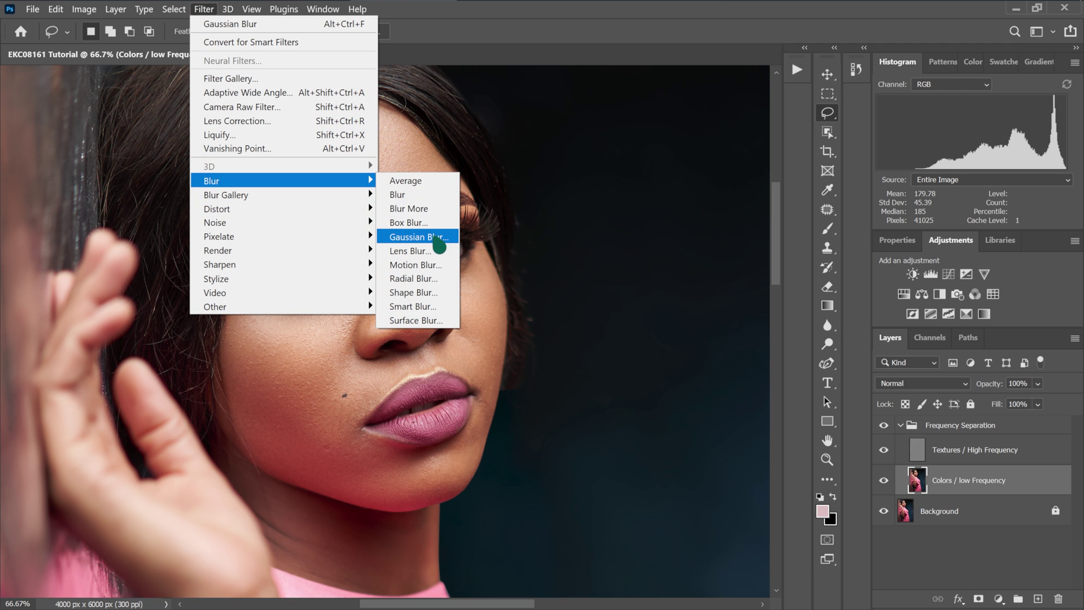
left_click(436, 239)
left_click(672, 296)
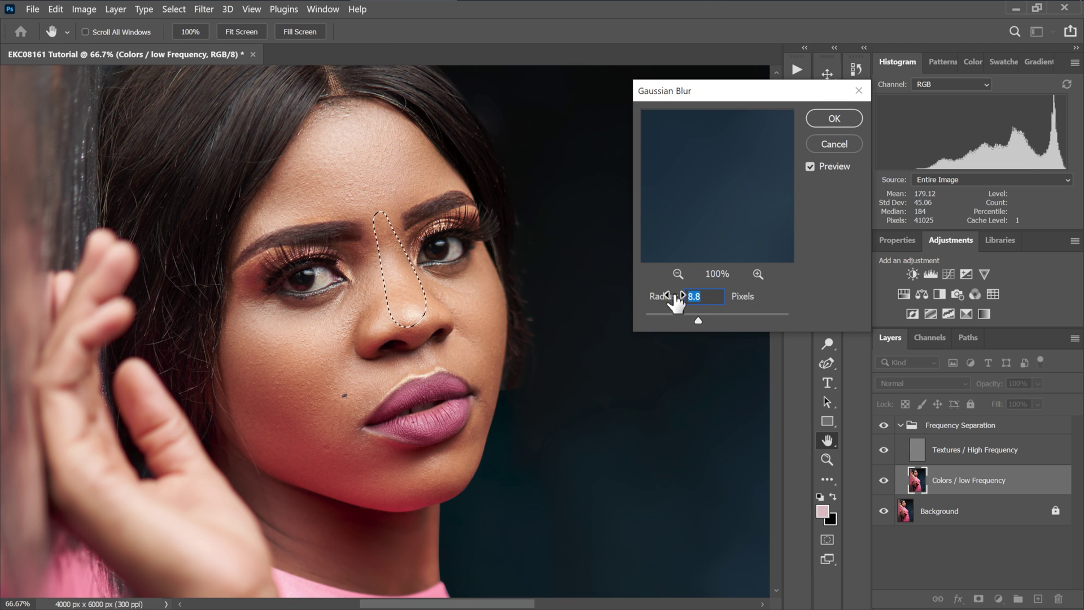
left_click(840, 120)
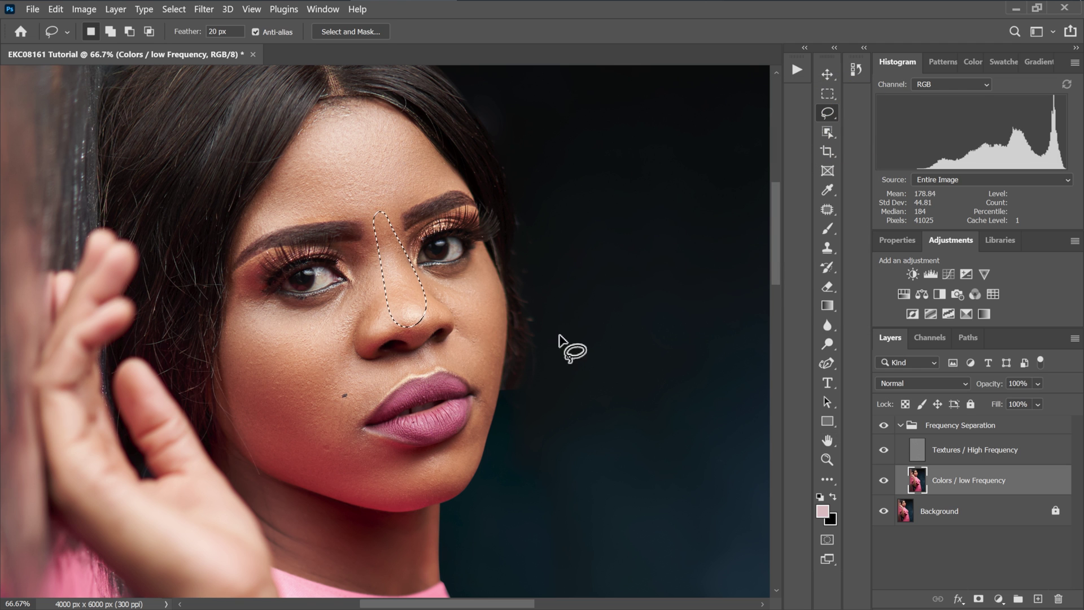
scroll(460, 375, "down", 2)
key("ctrl+d")
Compare the portrait with and without the Frequency Separation group, and collapse the group
left_click(884, 425)
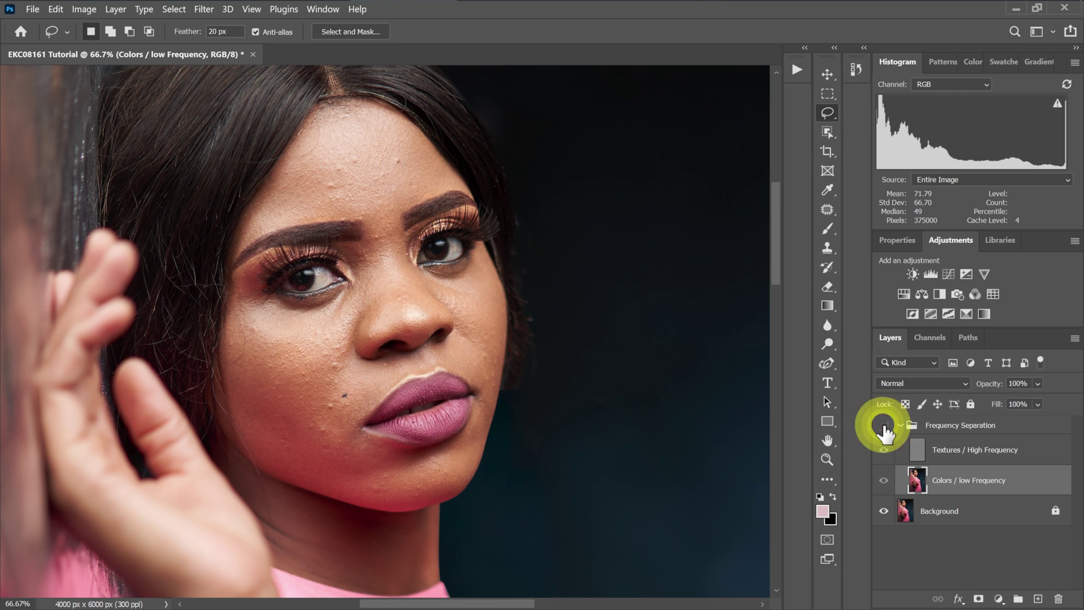
left_click(885, 427)
left_click(884, 427)
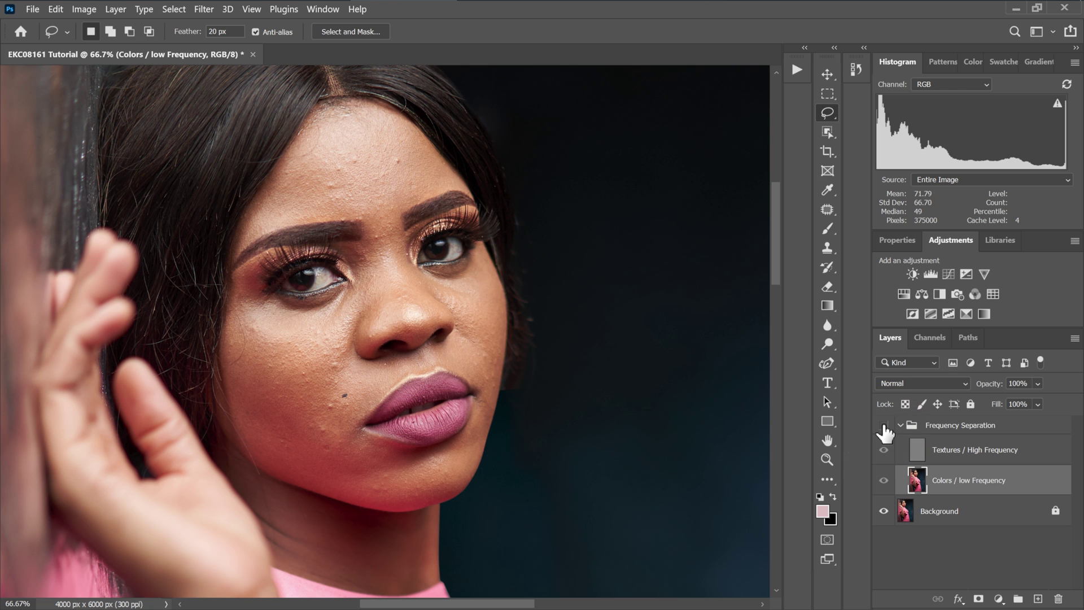
left_click(900, 424)
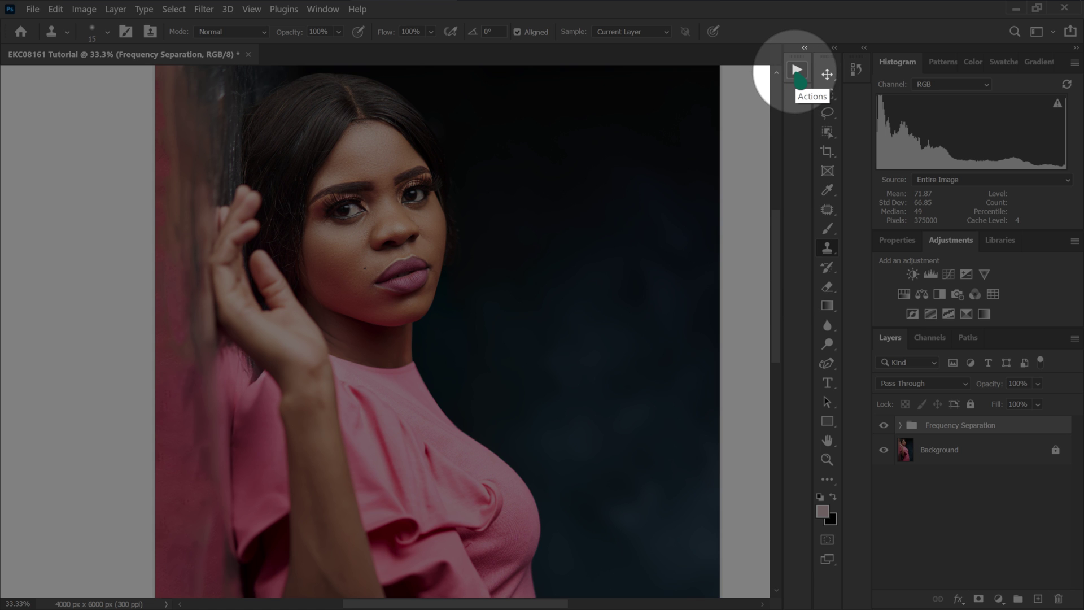
Run the EK`Teeth & Eye Whitening action and expand the layer group it creates
left_click(798, 70)
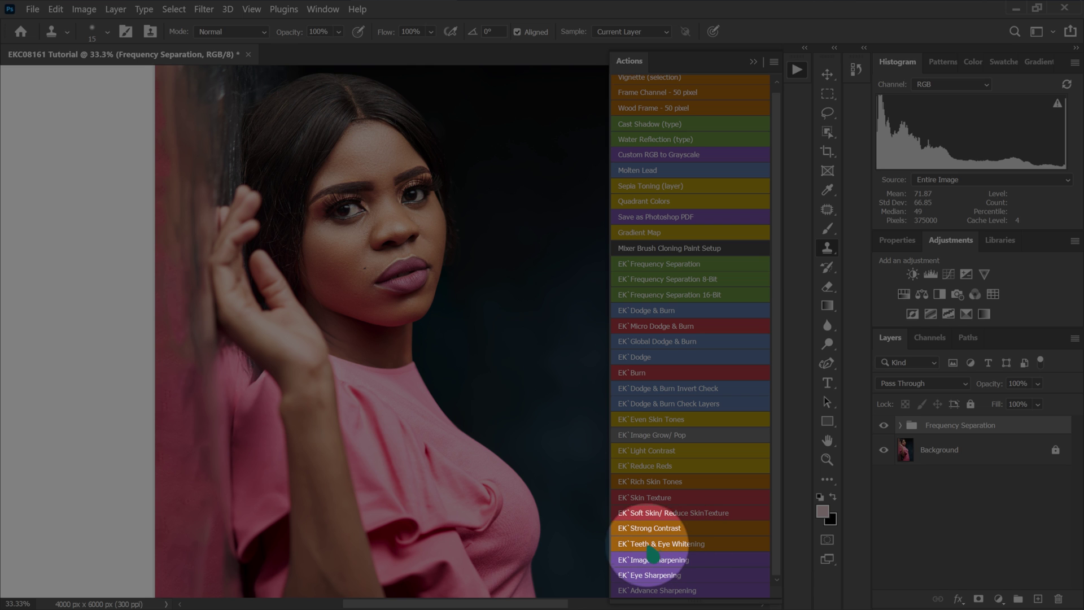
left_click(669, 546)
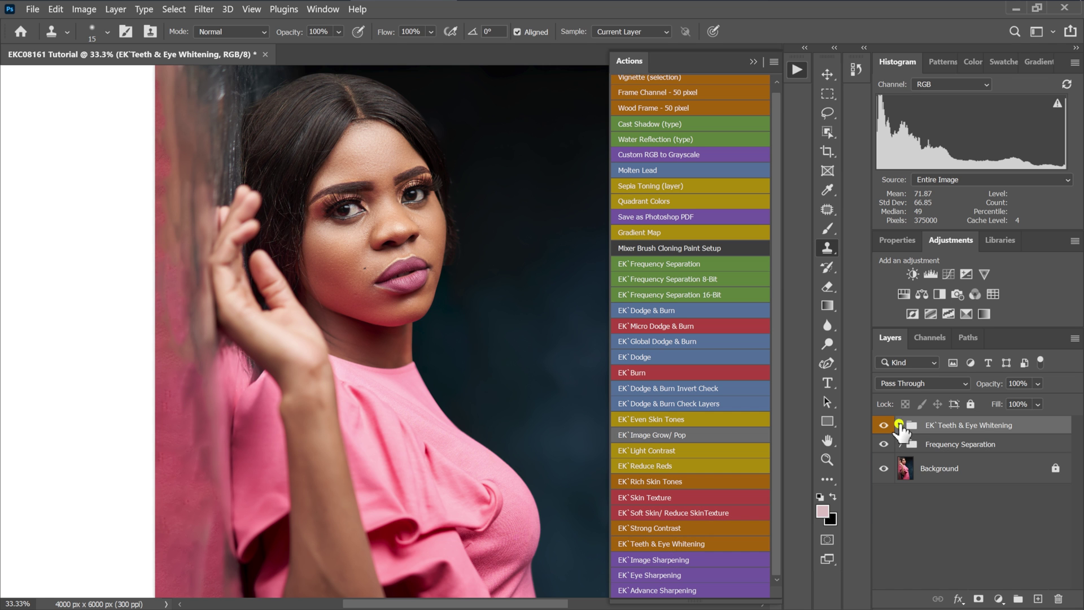
left_click(899, 425)
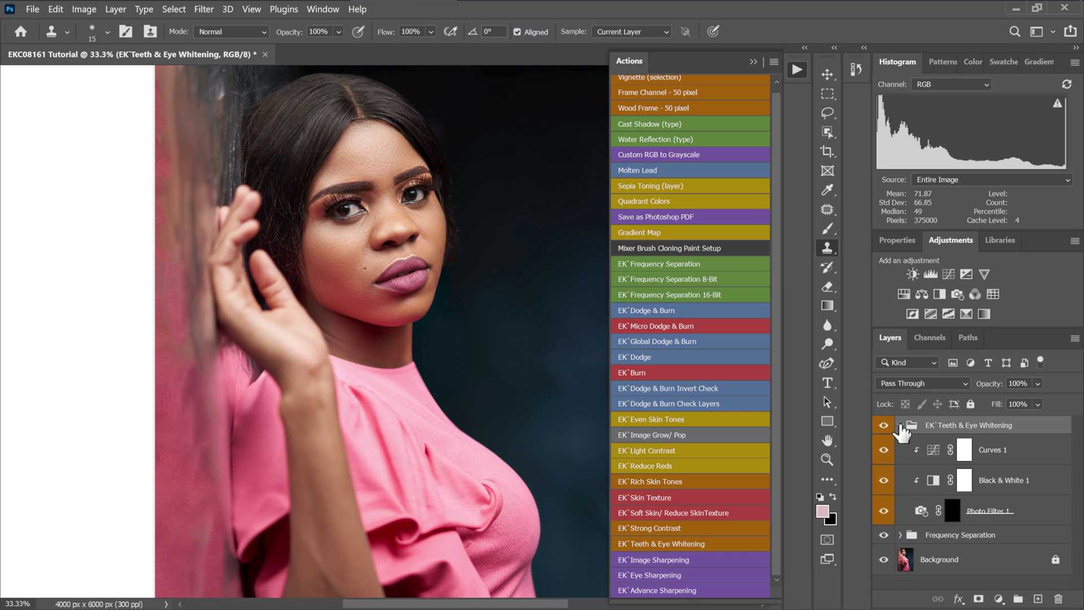
Select the Photo Filter 1 layer's mask and ready the Brush Tool with white as the foreground color for painting on the face
left_click(954, 514)
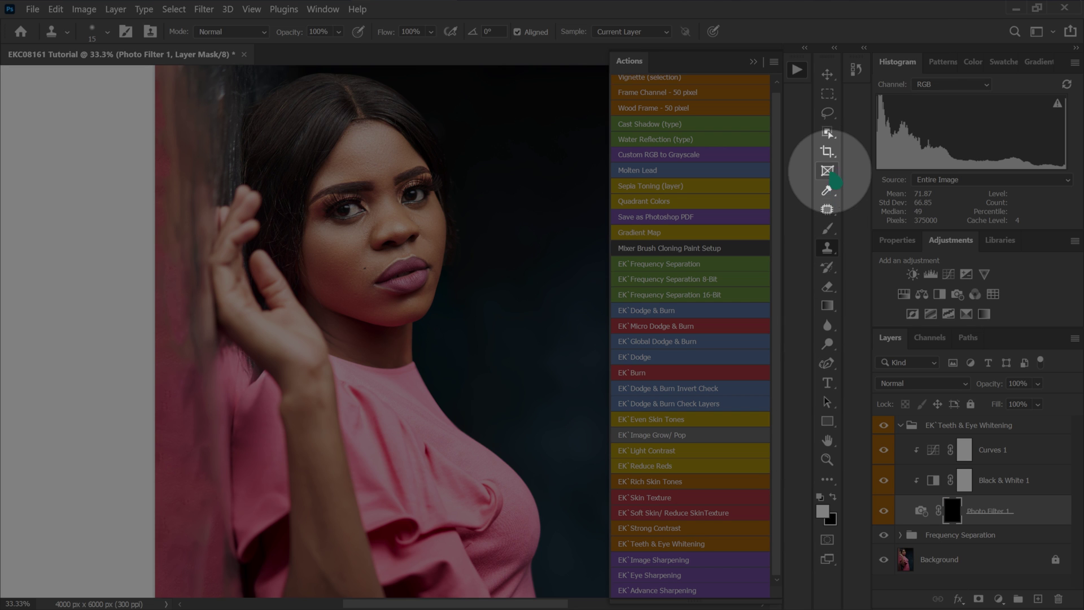
right_click(835, 230)
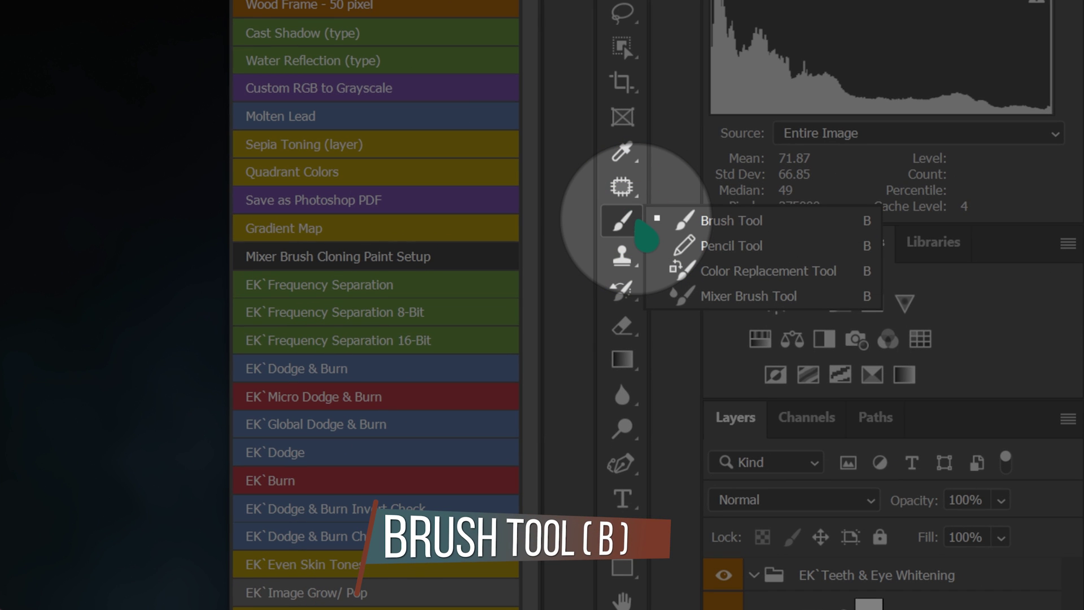
left_click(726, 221)
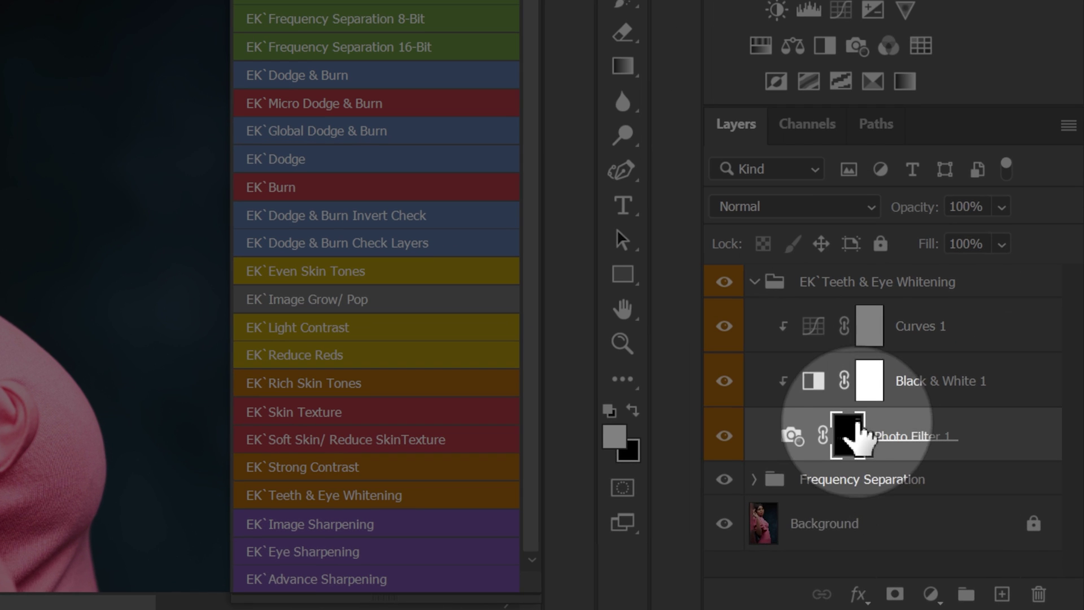
key("d")
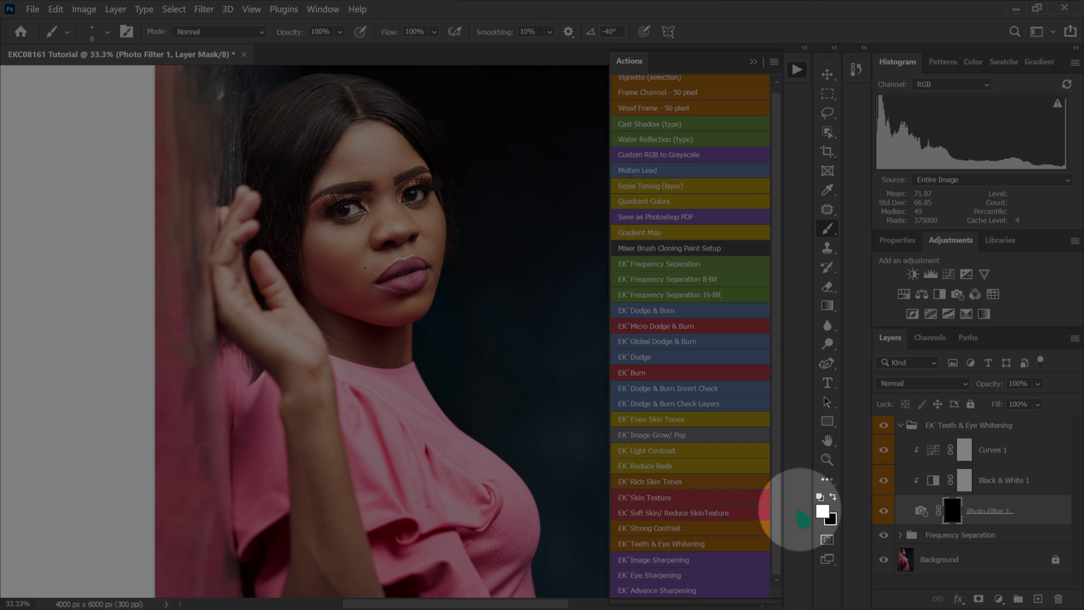
scroll(408, 267, "up", 2)
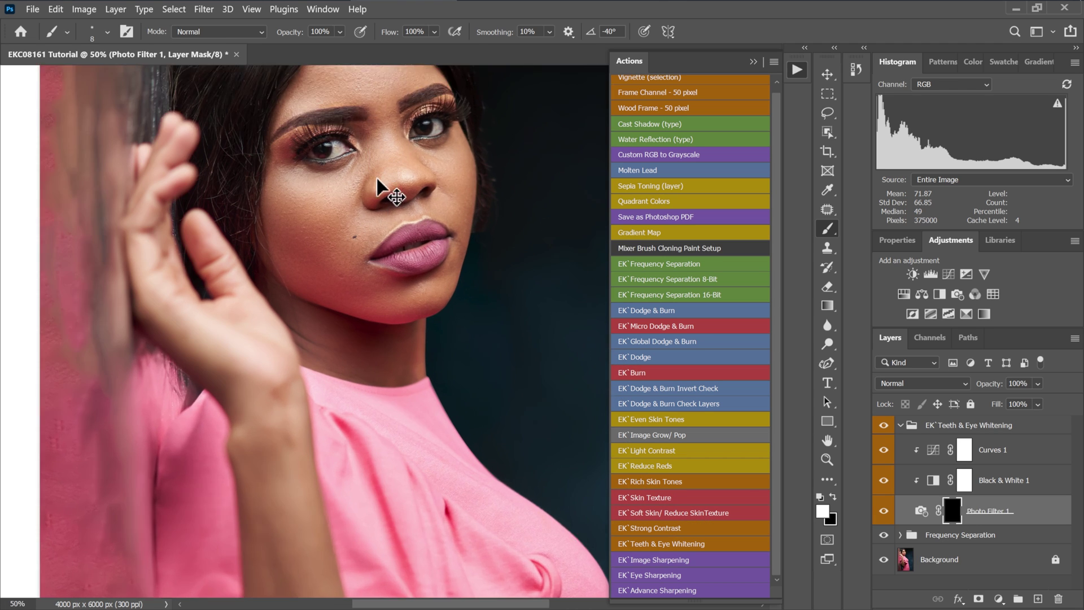
Paint the white of the subject's left eye on the Photo Filter 1 mask, using brush sizes 50 and 35
scroll(382, 189, "up", 5)
scroll(367, 322, "up", 2)
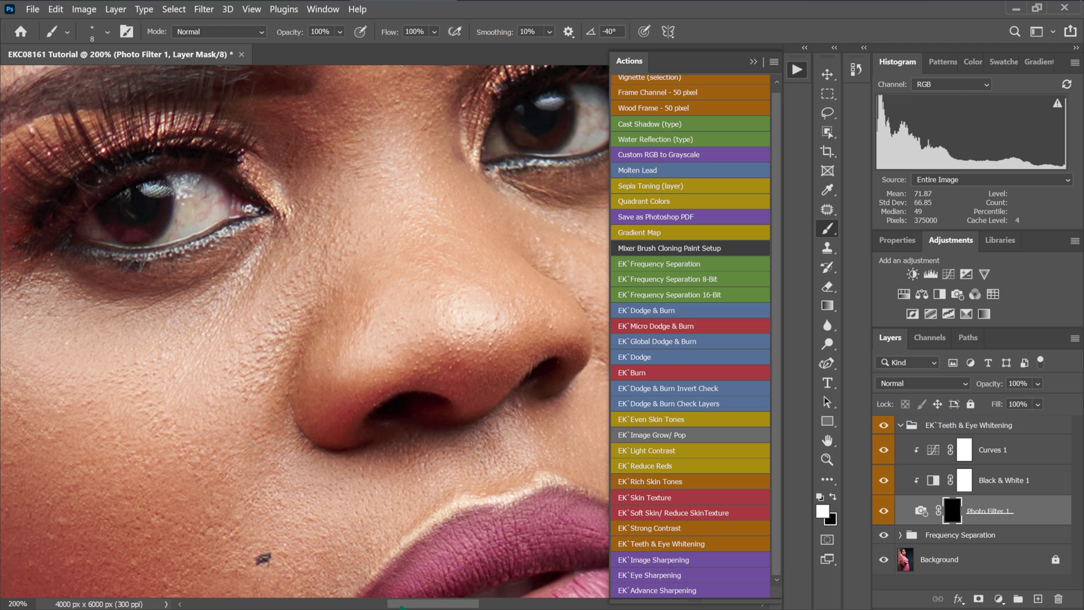
scroll(375, 281, "up", 5)
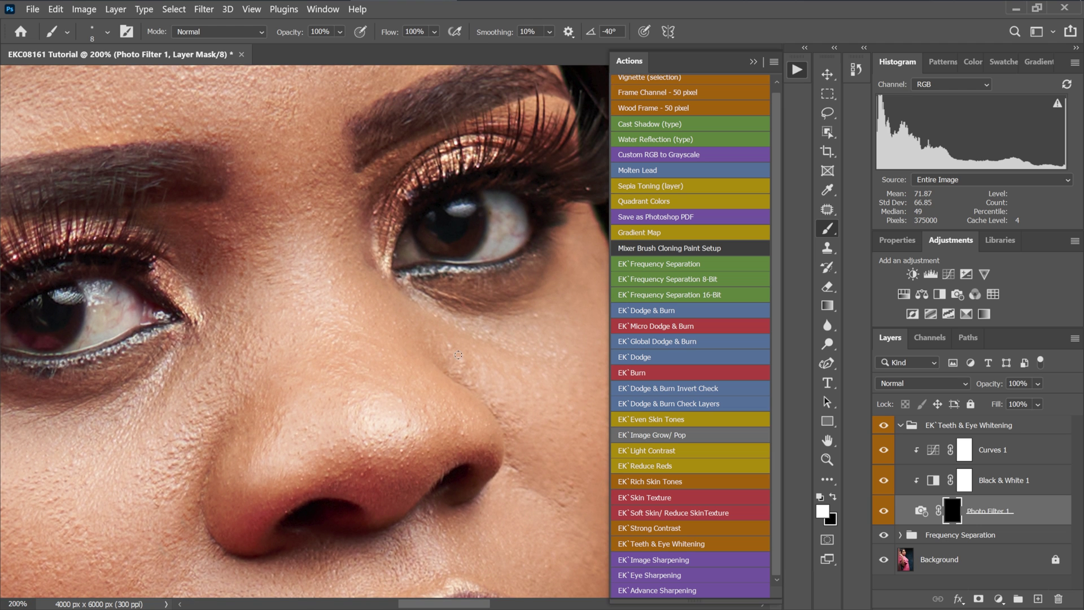
key("bracketright")
mouse_move(503, 229)
left_mouse_down()
mouse_move(484, 199)
mouse_move(497, 226)
mouse_move(485, 242)
mouse_move(501, 206)
left_mouse_up()
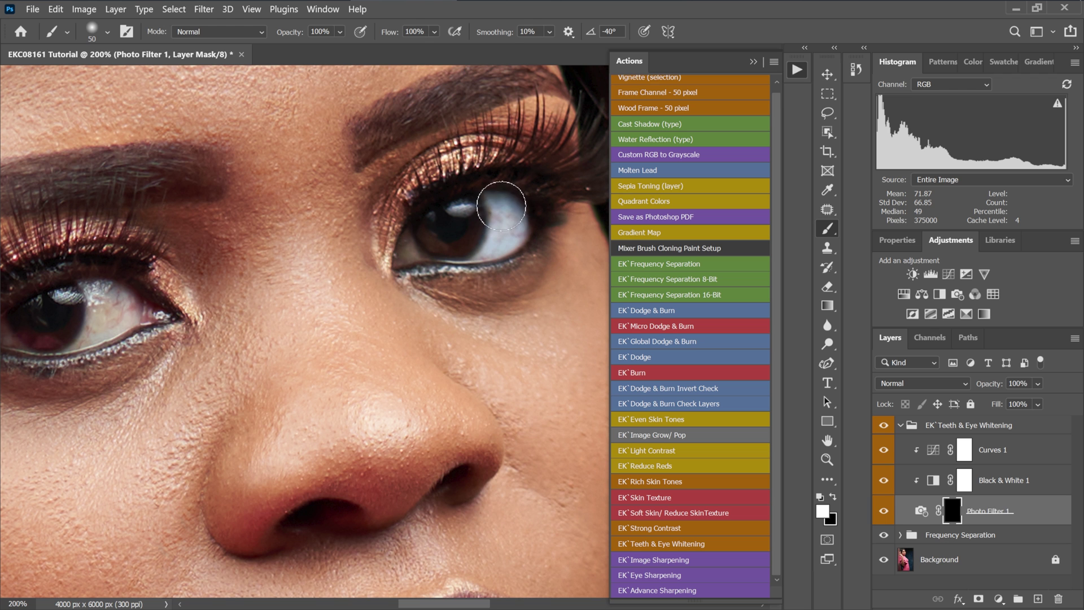
key("bracketleft")
key("bracketleft")
key("bracketleft")
mouse_move(404, 251)
left_mouse_down()
mouse_move(450, 243)
mouse_move(414, 258)
left_mouse_up()
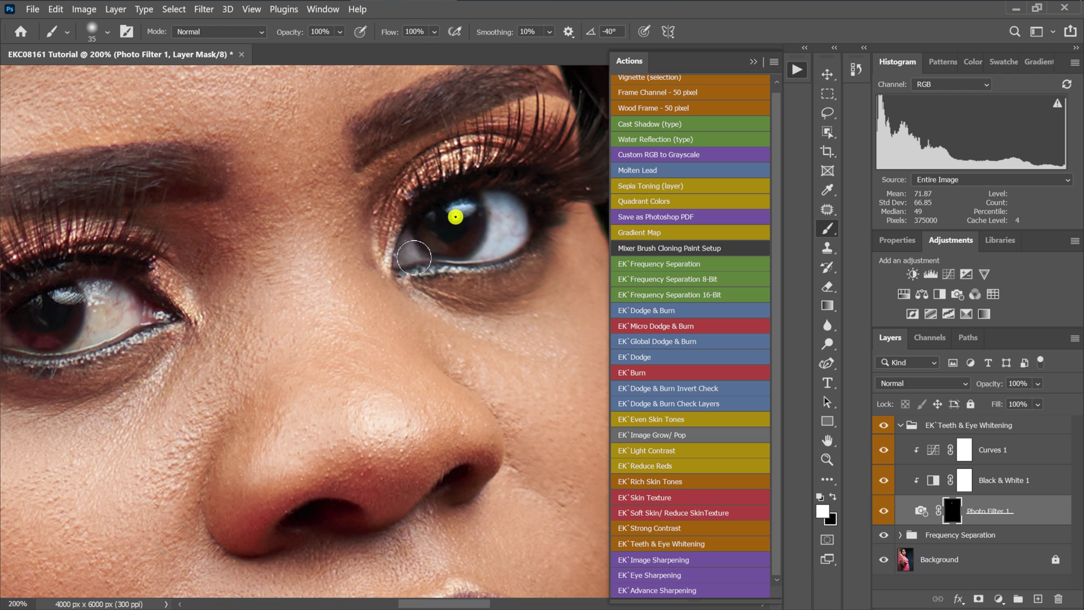
Paint the white of the subject's right eye, and compare the portrait with and without the EK`Teeth & Eye Whitening group
left_click_drag(418, 604, 375, 604)
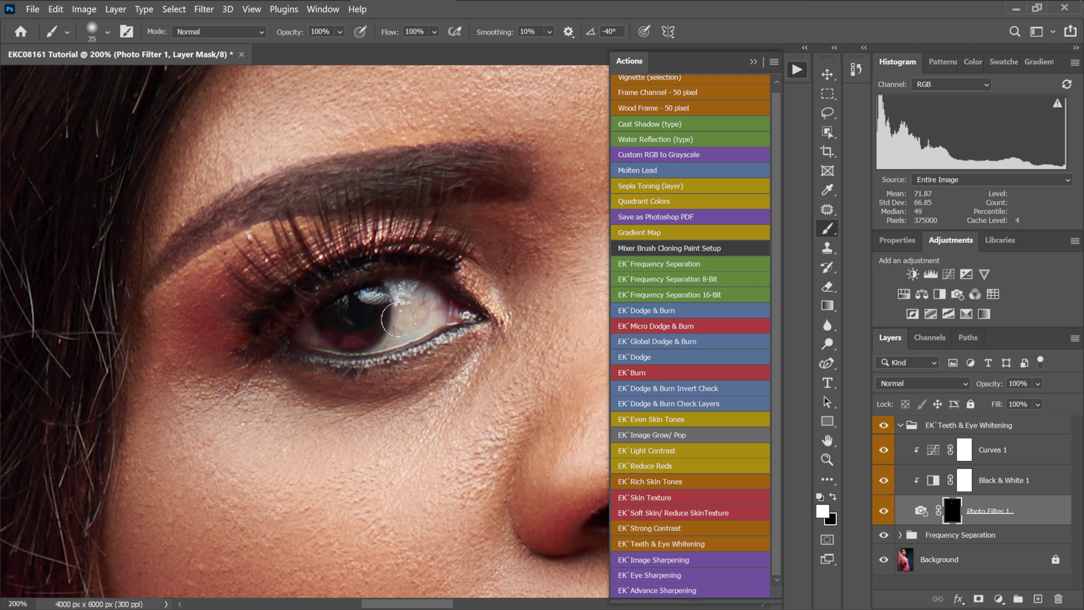
mouse_move(384, 336)
left_mouse_down()
mouse_move(435, 331)
mouse_move(452, 299)
mouse_move(393, 293)
mouse_move(354, 326)
mouse_move(368, 305)
mouse_move(322, 322)
mouse_move(460, 310)
left_mouse_up()
scroll(396, 332, "down", 2)
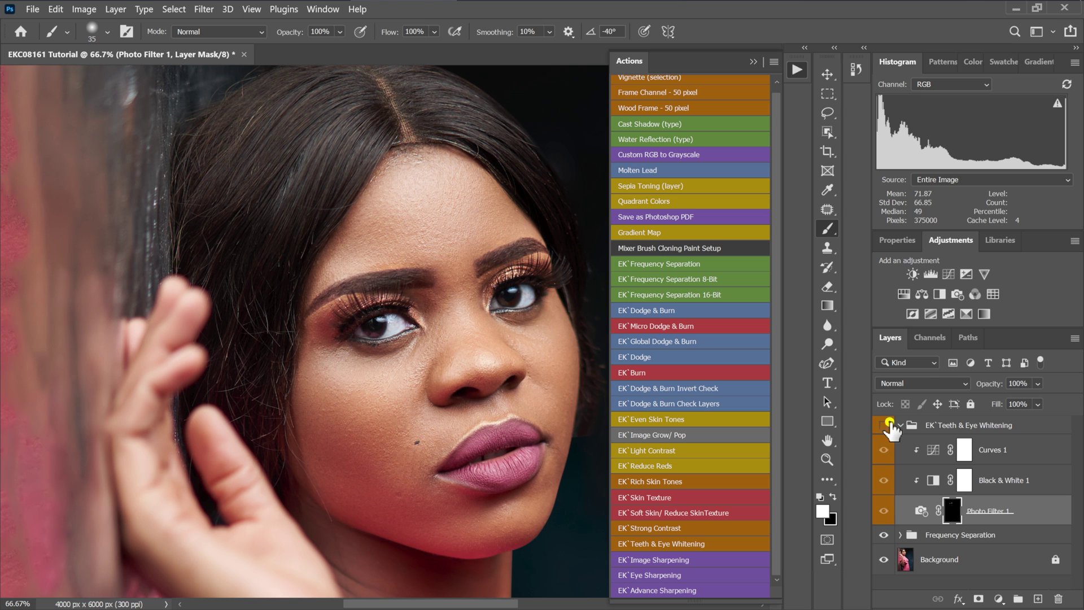
left_click(887, 425)
Set the Photo Filter 1 layer's opacity to 70%
left_click_drag(471, 604, 496, 603)
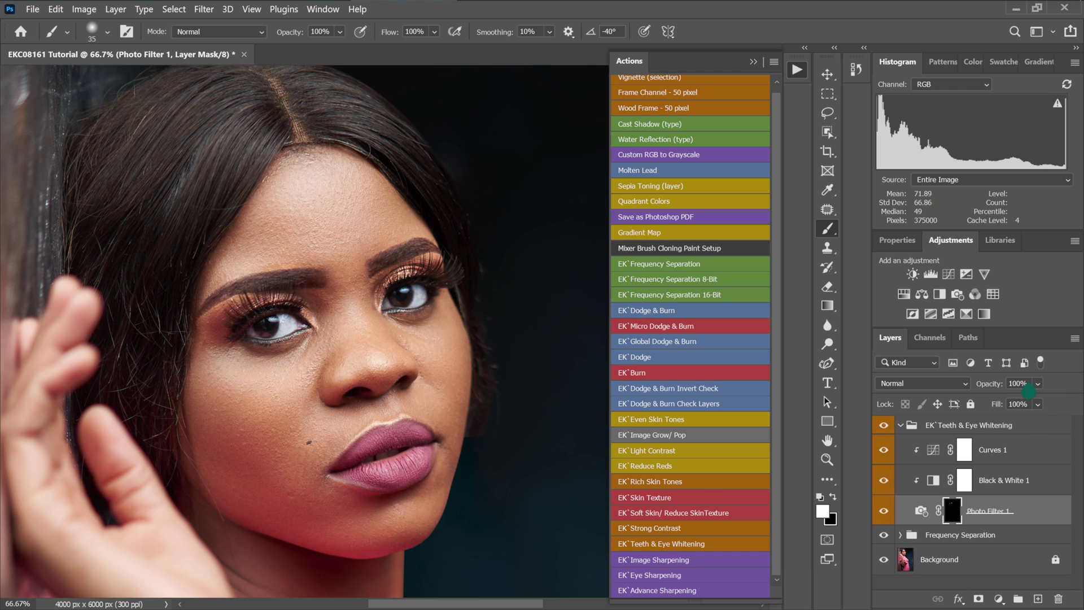
type("70")
key("Return")
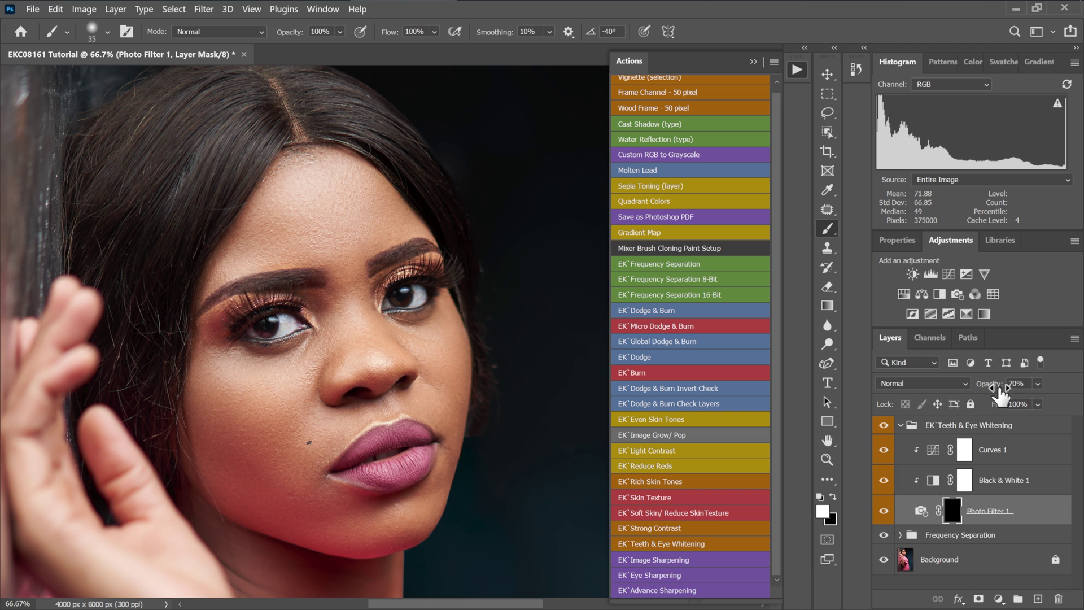
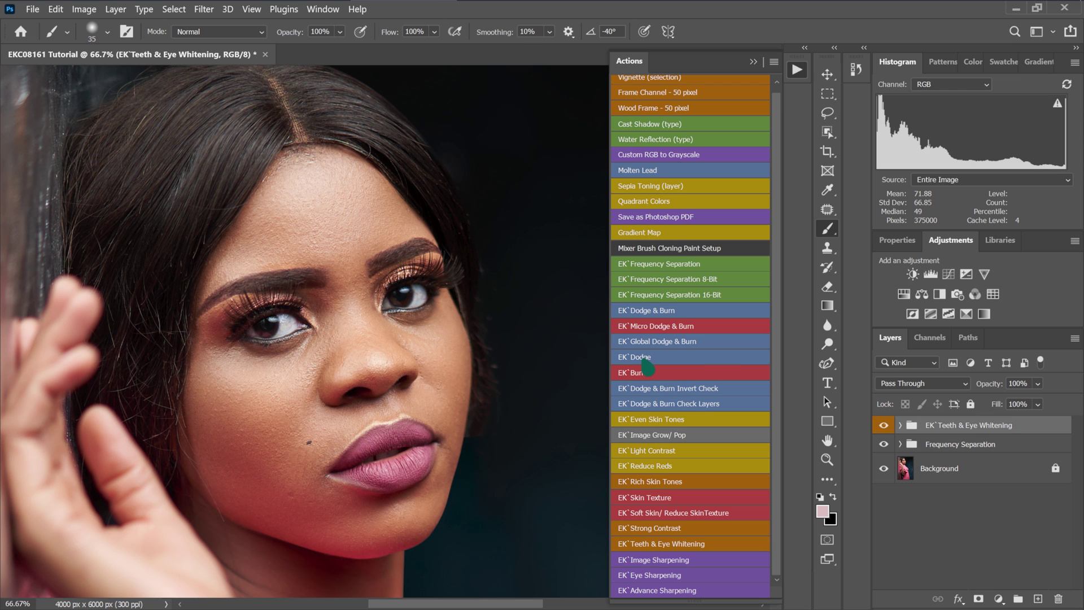
Run the EK`Dodge action and ready the Brush Tool with white as the foreground color for its layer mask
left_click(643, 358)
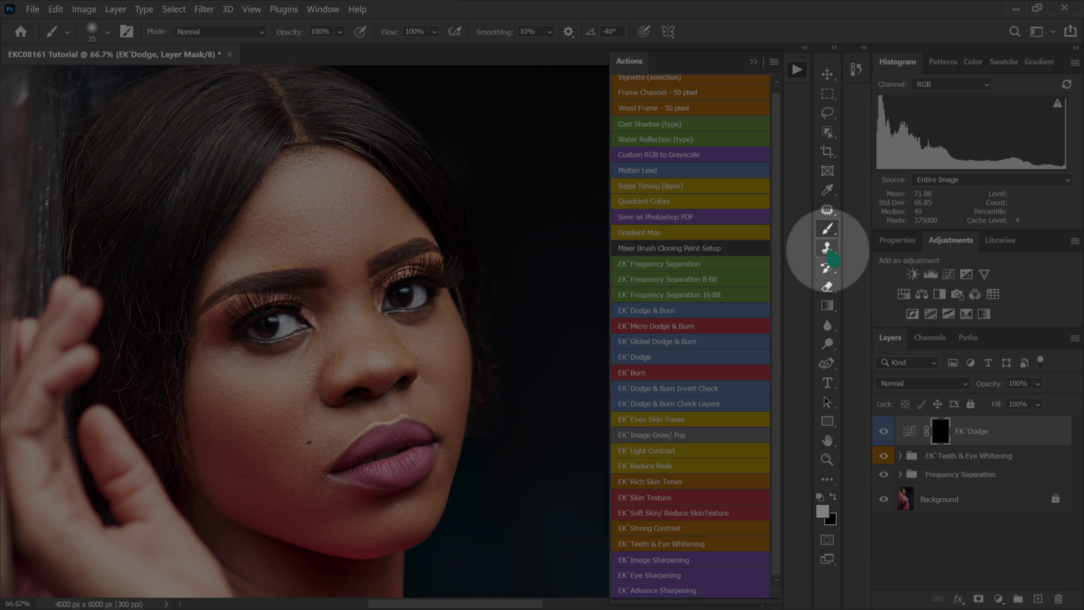
right_click(827, 227)
left_click(672, 168)
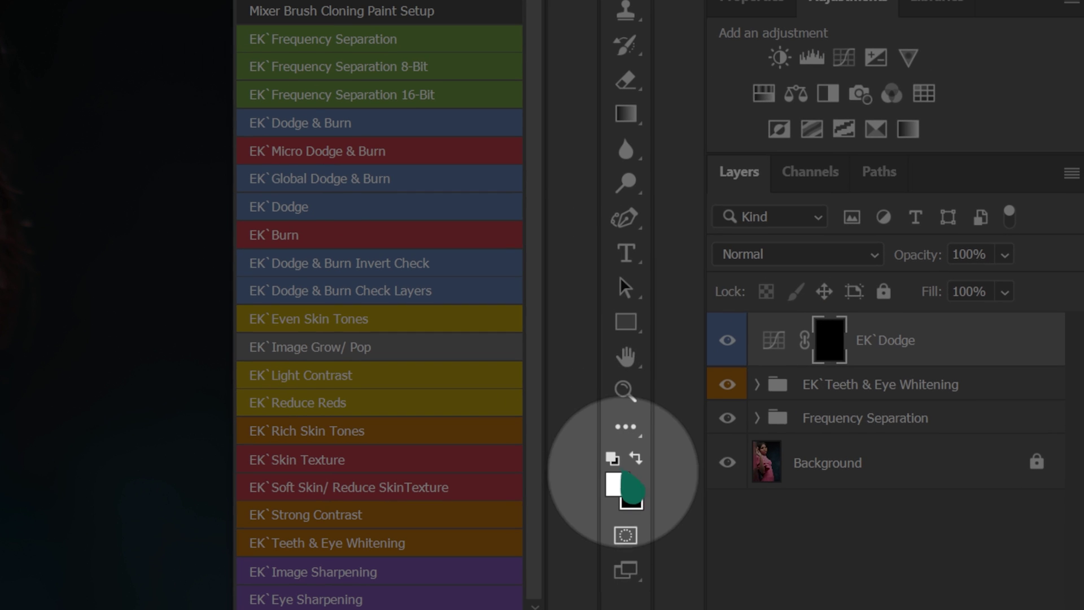
key("d")
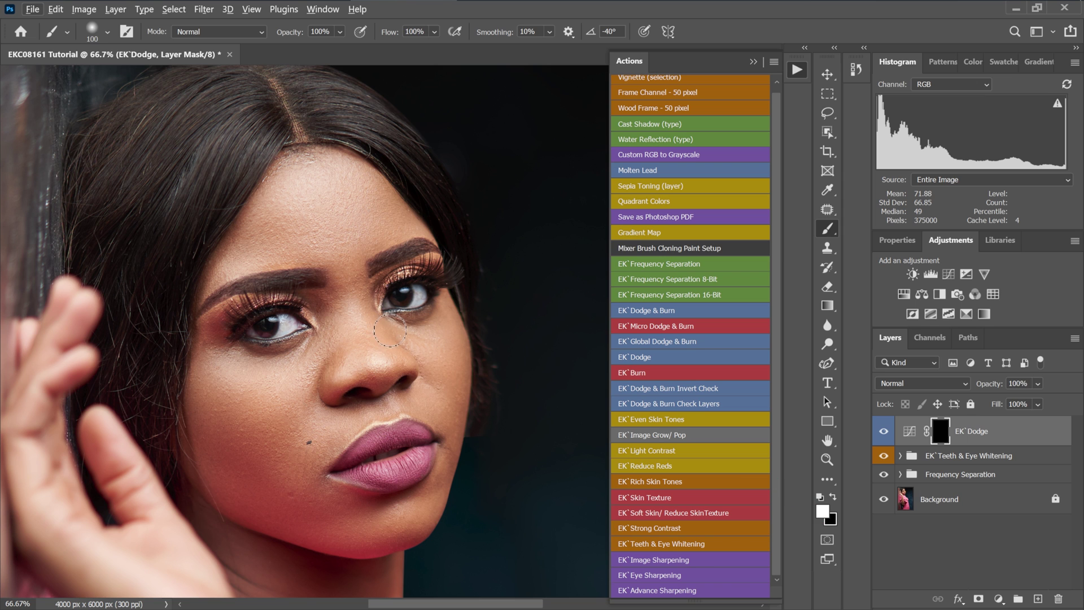
Paint over both irises on the EK`Dodge layer mask with an 80-pixel brush to brighten them
scroll(396, 329, "up", 1)
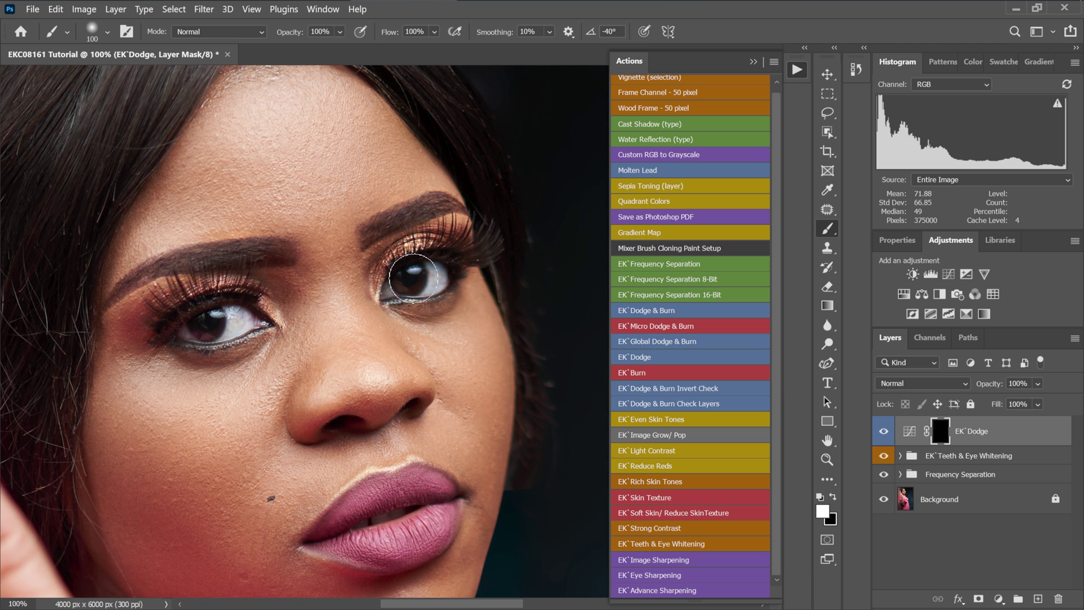
key("bracketleft")
key("bracketleft")
left_click(408, 280)
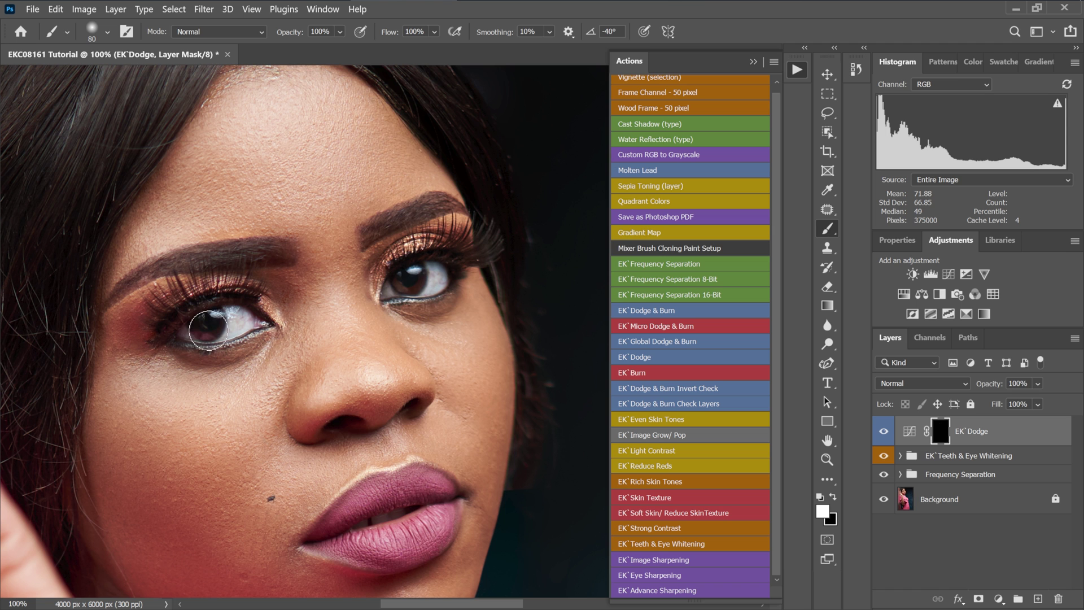
Compare the brightened irises with the EK`Dodge layer hidden and shown
left_click(884, 431)
left_click(884, 431)
left_click(883, 431)
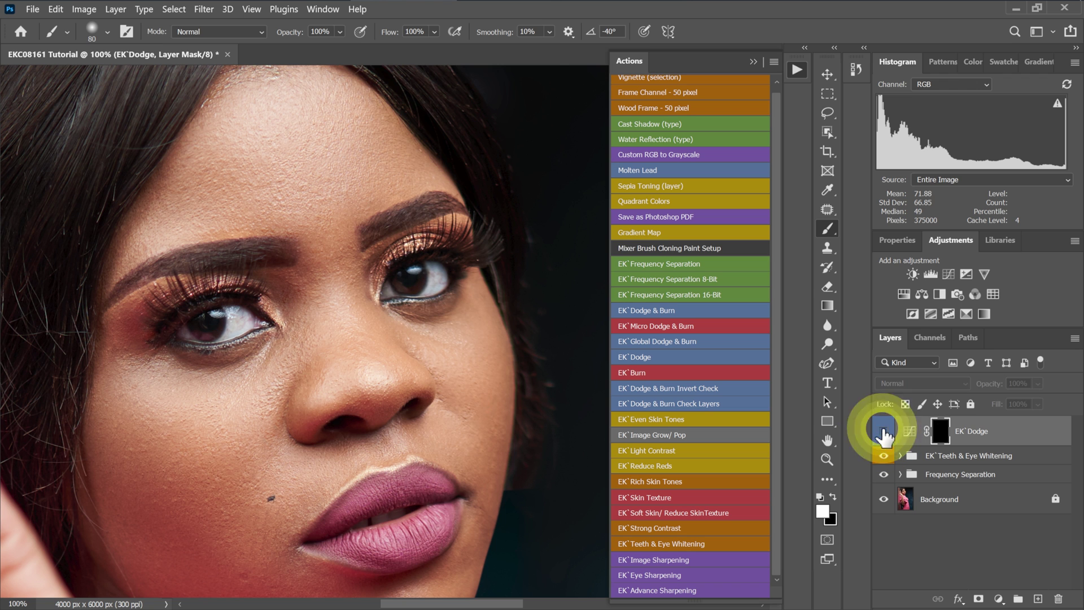
left_click(884, 431)
Run the EK`Light Contrast action and compare the portrait with and without its layer
key("ctrl+minus")
key("ctrl+minus")
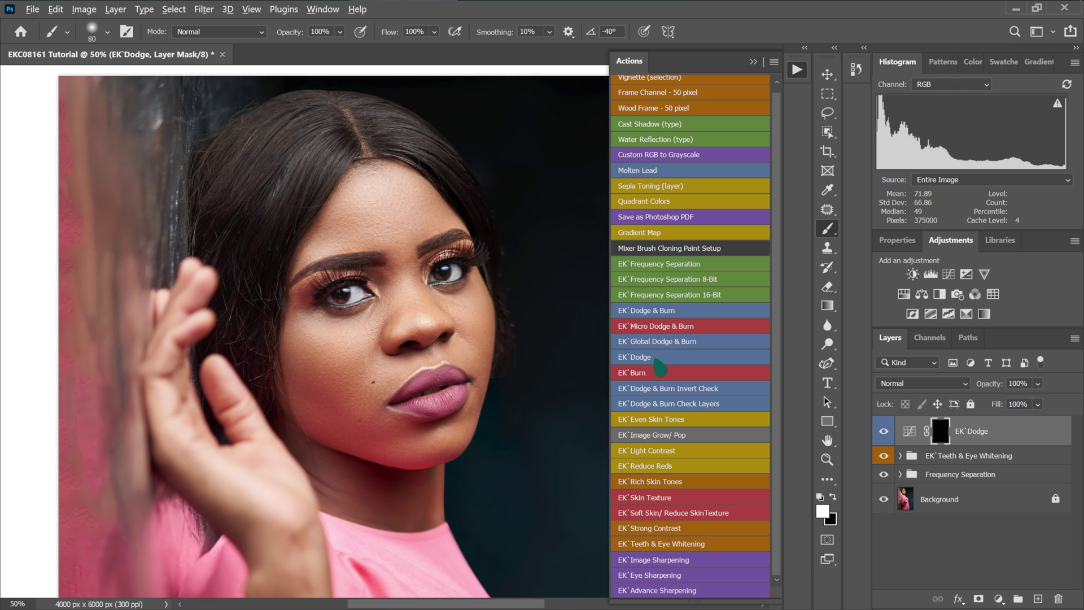
left_click(660, 453)
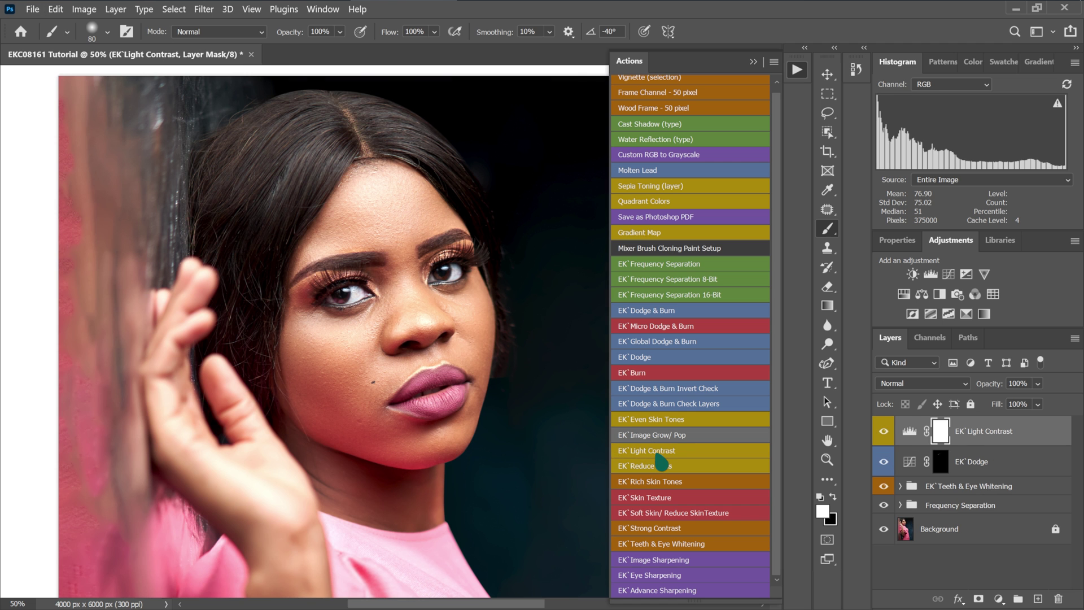
key("ctrl+minus")
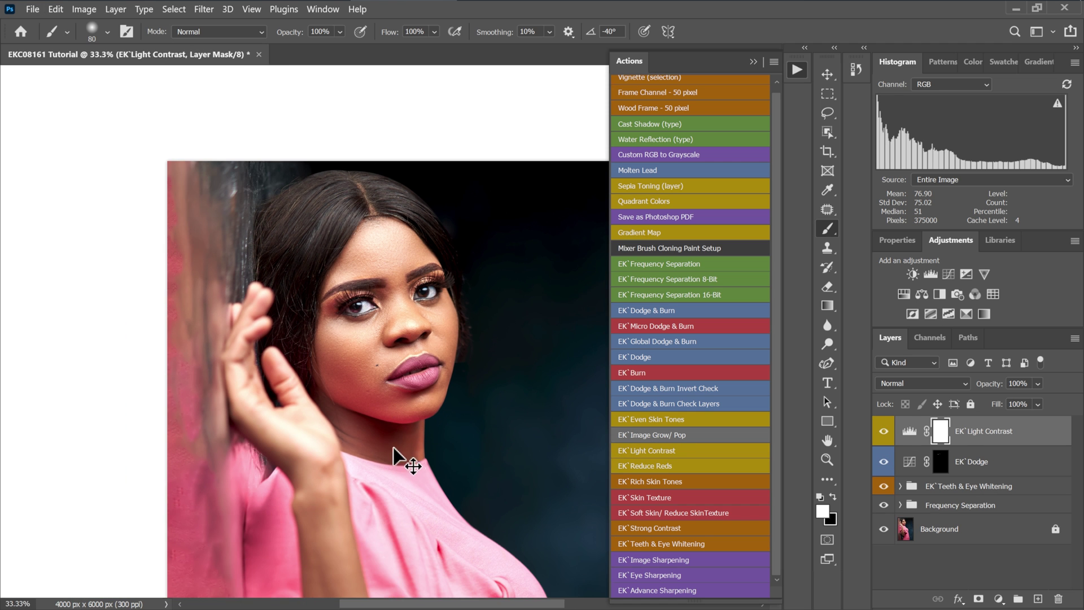
scroll(396, 446, "down", 2)
left_click(884, 431)
left_click(884, 431)
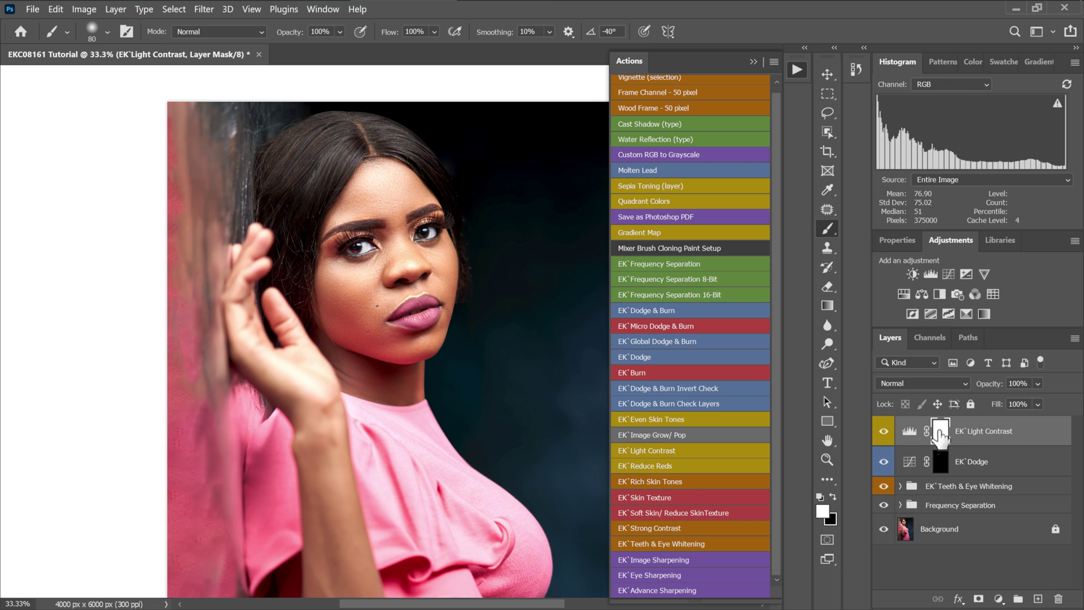
Set the EK`Light Contrast layer's opacity to 50% and compare the portrait with the layer hidden and shown
left_click(1039, 385)
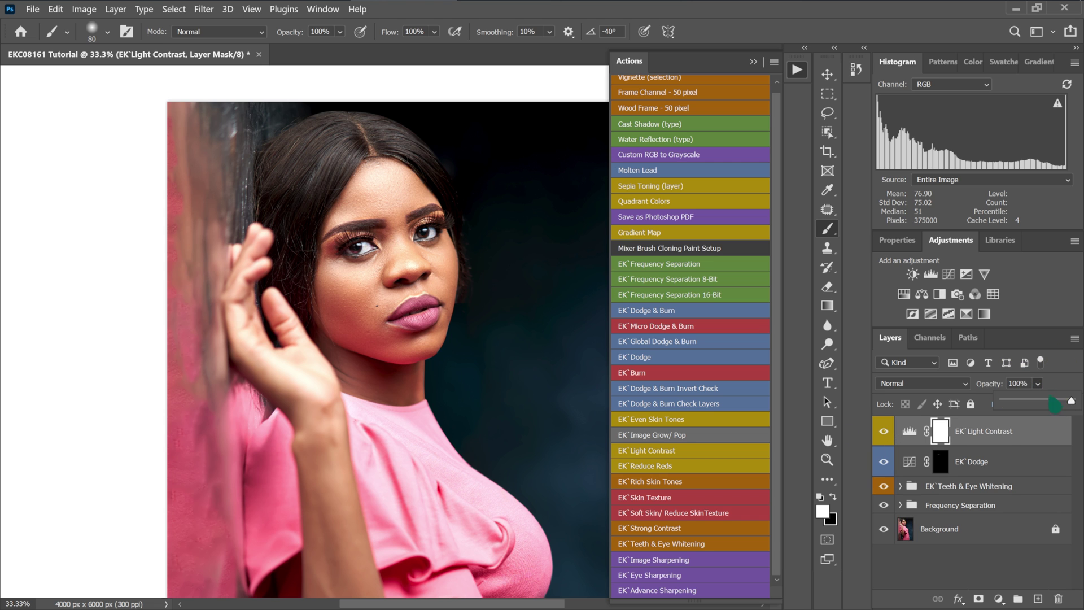
left_click_drag(1062, 411, 1043, 411)
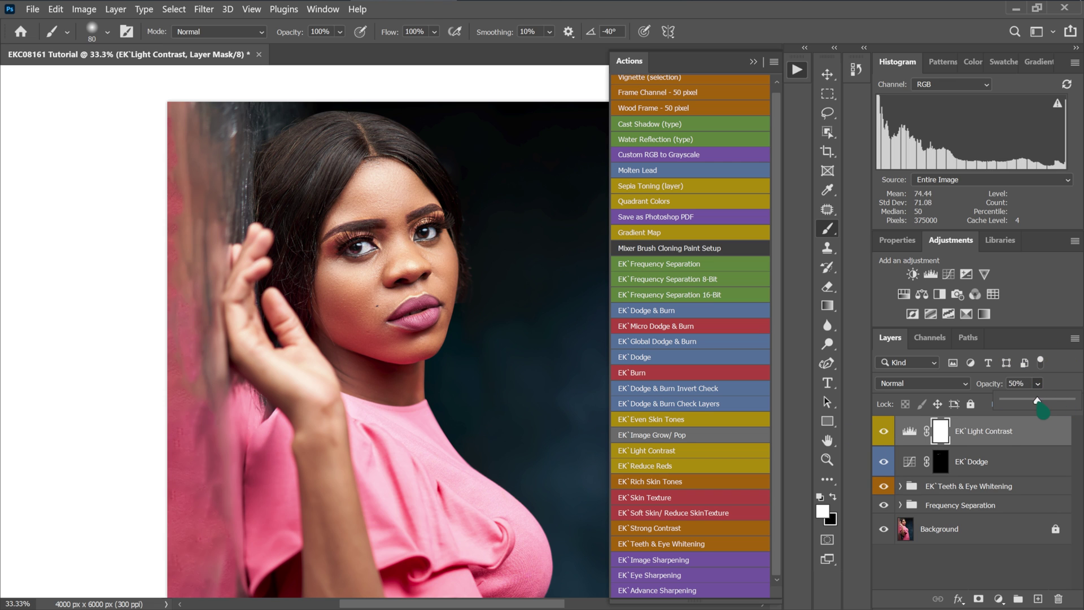
left_click(883, 432)
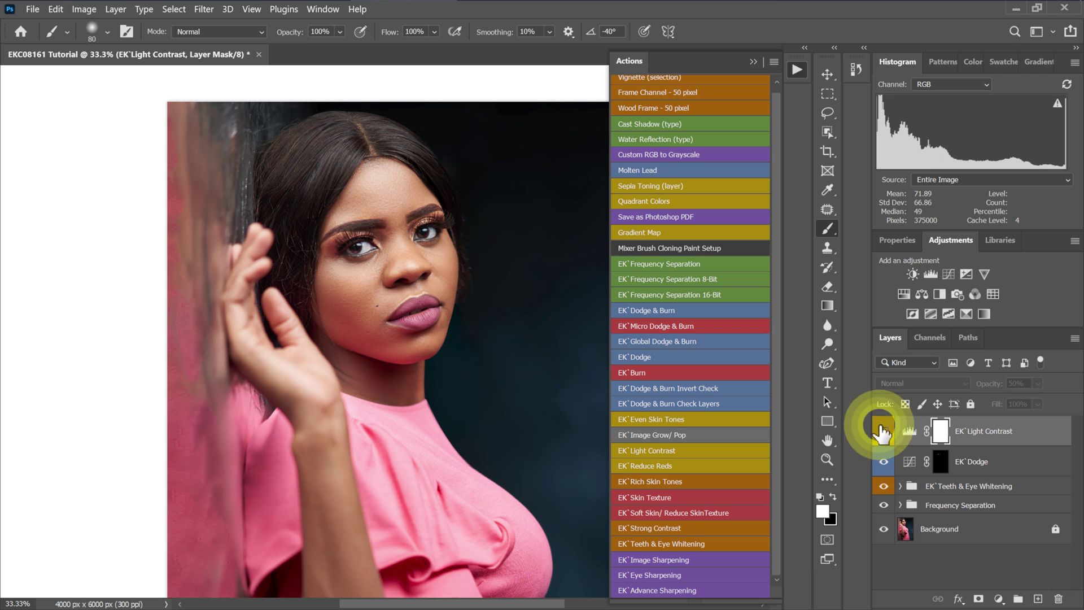
left_click(882, 432)
Add a Color Lookup adjustment layer above EK`Light Contrast, float its Properties panel over the image, and target the adjustment instead of its mask
left_click_drag(511, 382, 431, 345)
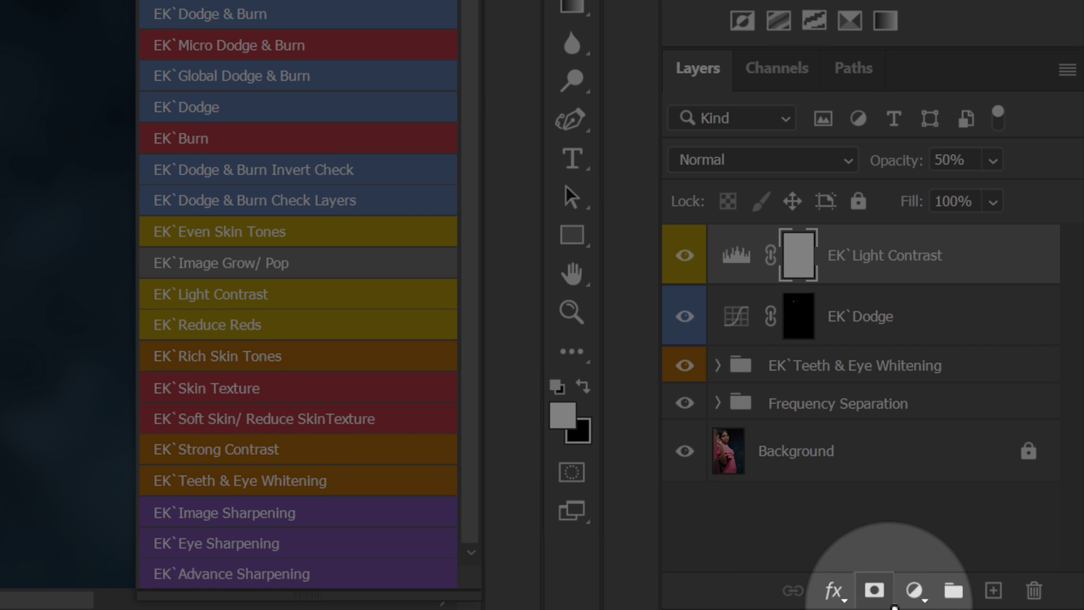
left_click(915, 590)
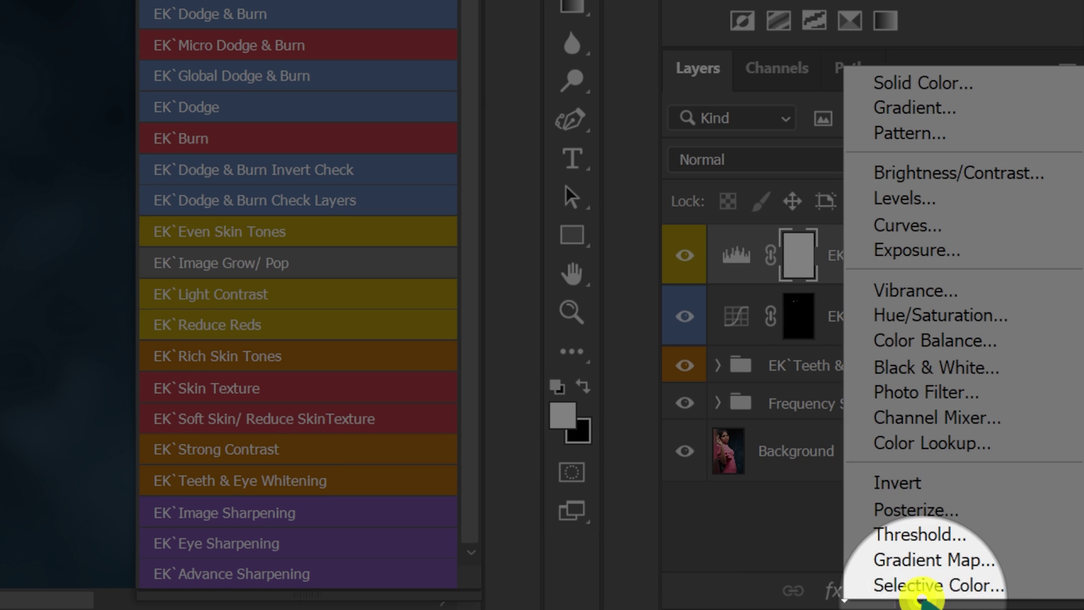
left_click(903, 446)
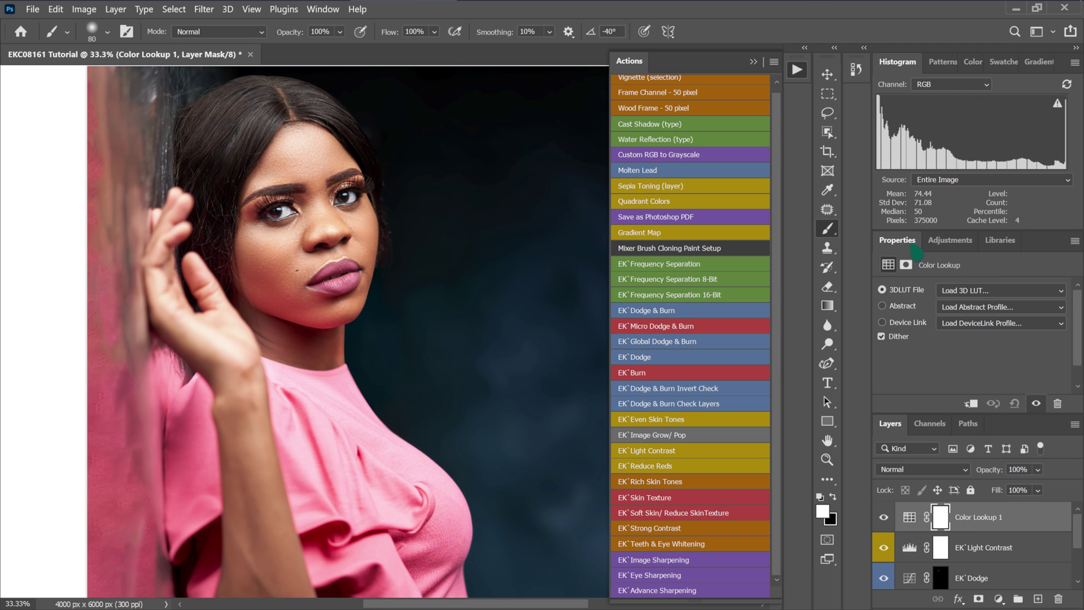
left_click_drag(916, 253, 510, 88)
left_click_drag(1011, 407, 1000, 307)
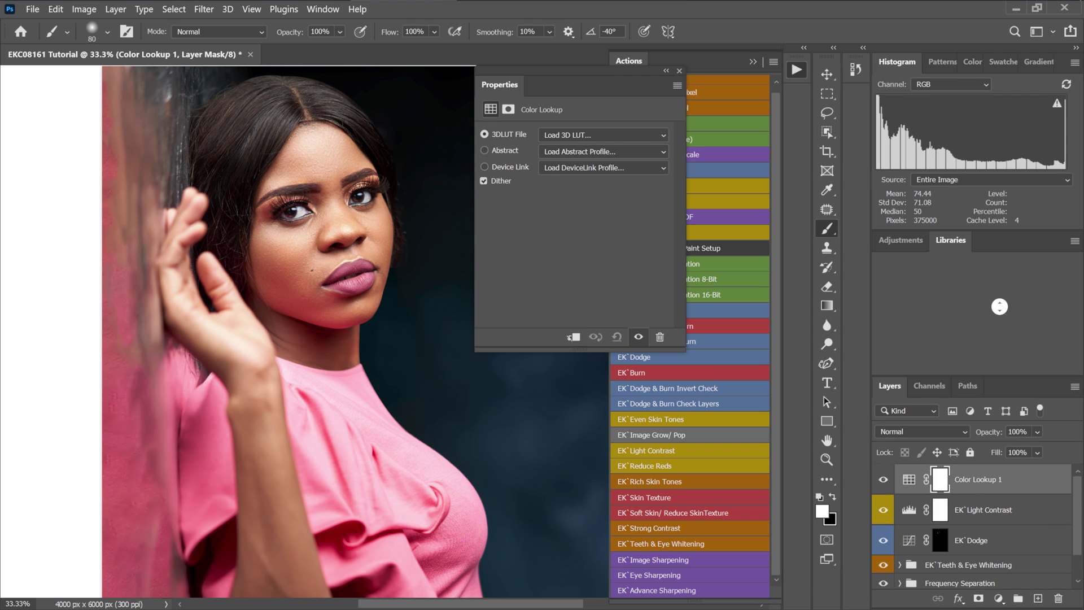
key("ctrl+2")
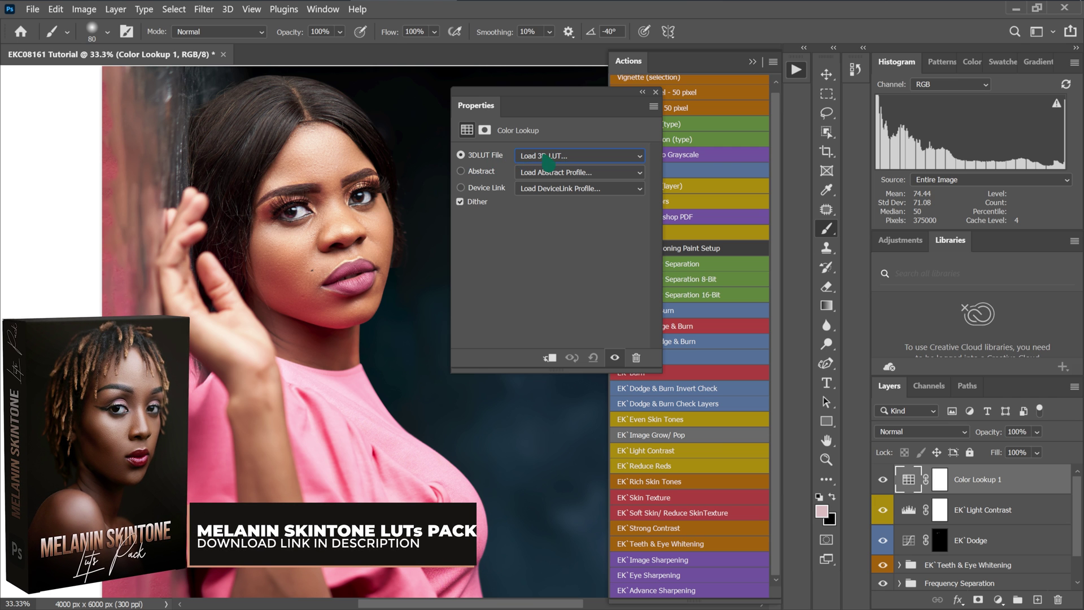
Load Melanin Tone 1.CUBE as the Color Lookup's 3D LUT and compare the portrait with and without it
left_click(547, 155)
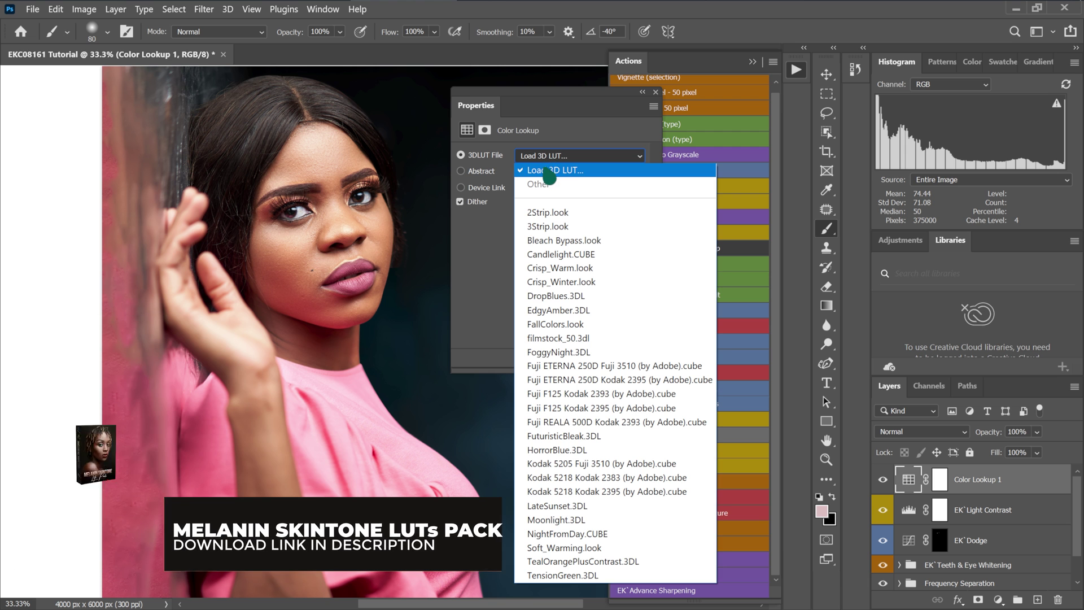
left_click(545, 172)
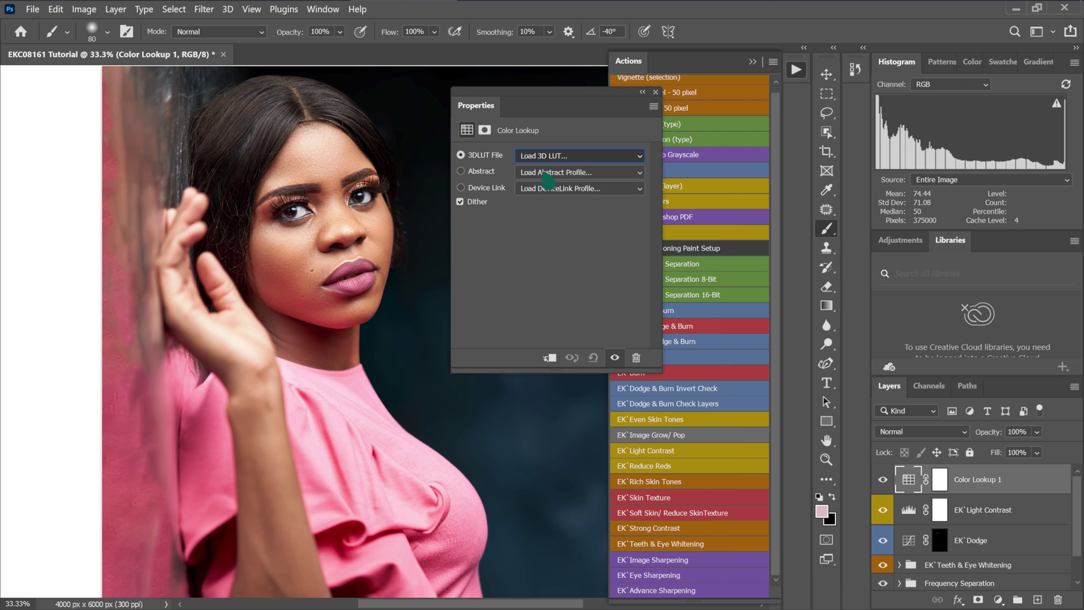
left_click_drag(207, 25, 739, 61)
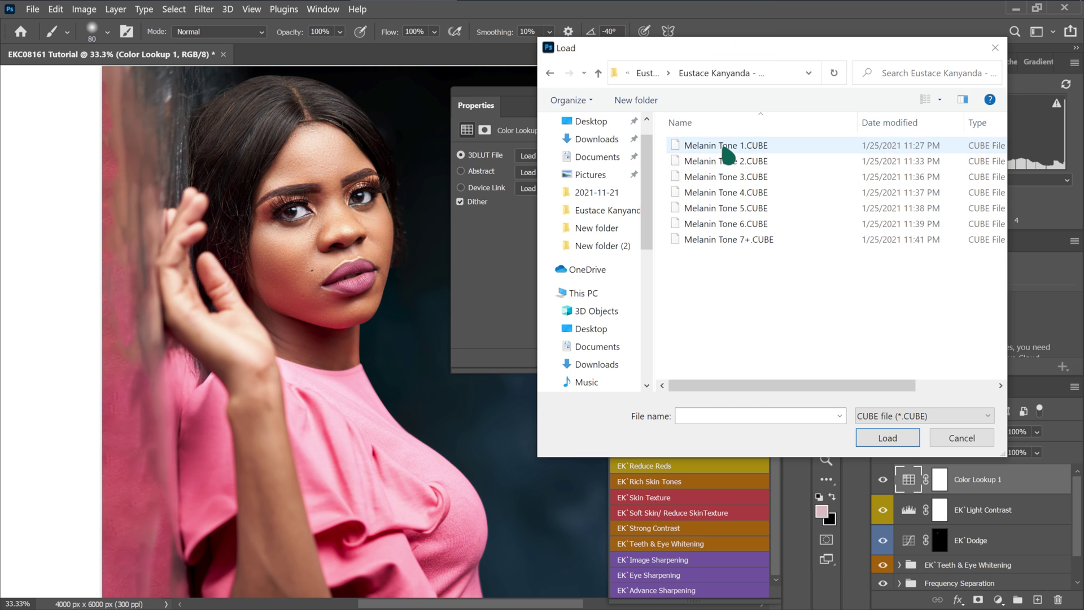
double_click(727, 148)
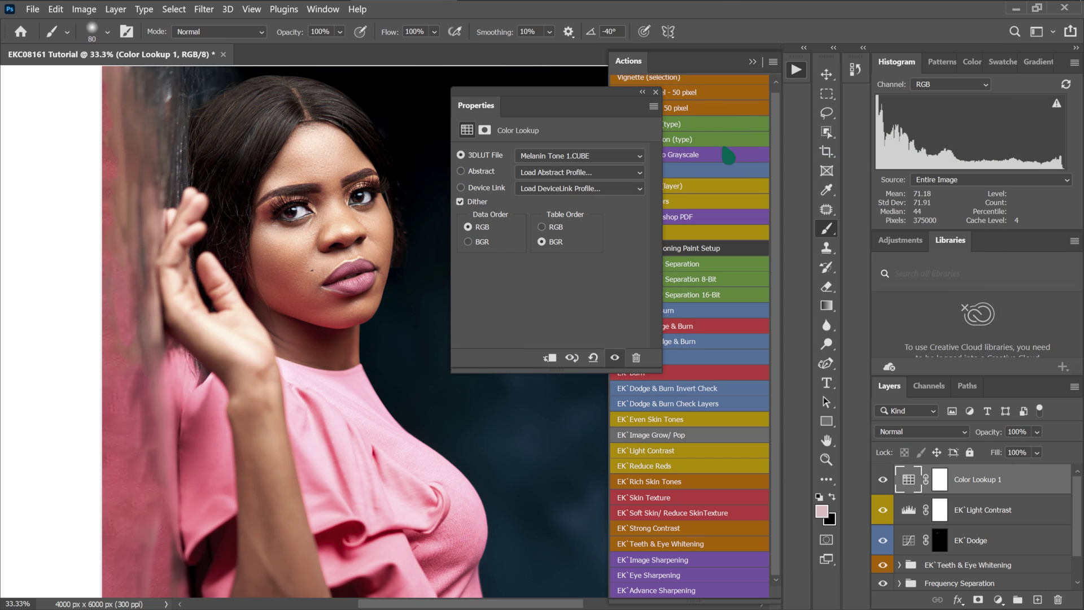
left_click(883, 480)
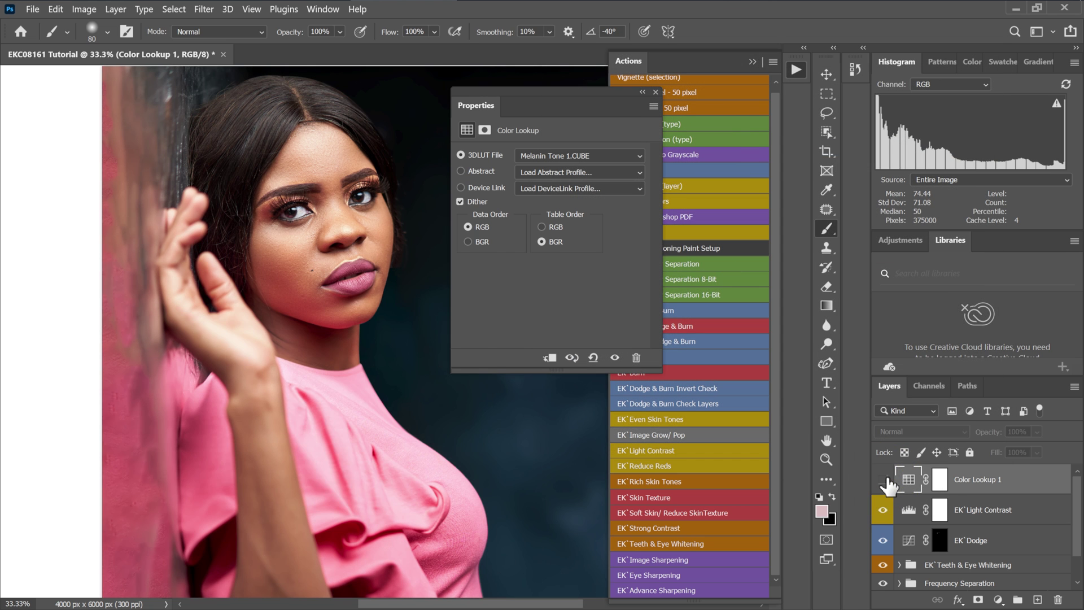
left_click(885, 480)
Load Melanin Tone 2.CUBE as the Color Lookup layer's 3D LUT
left_click(603, 160)
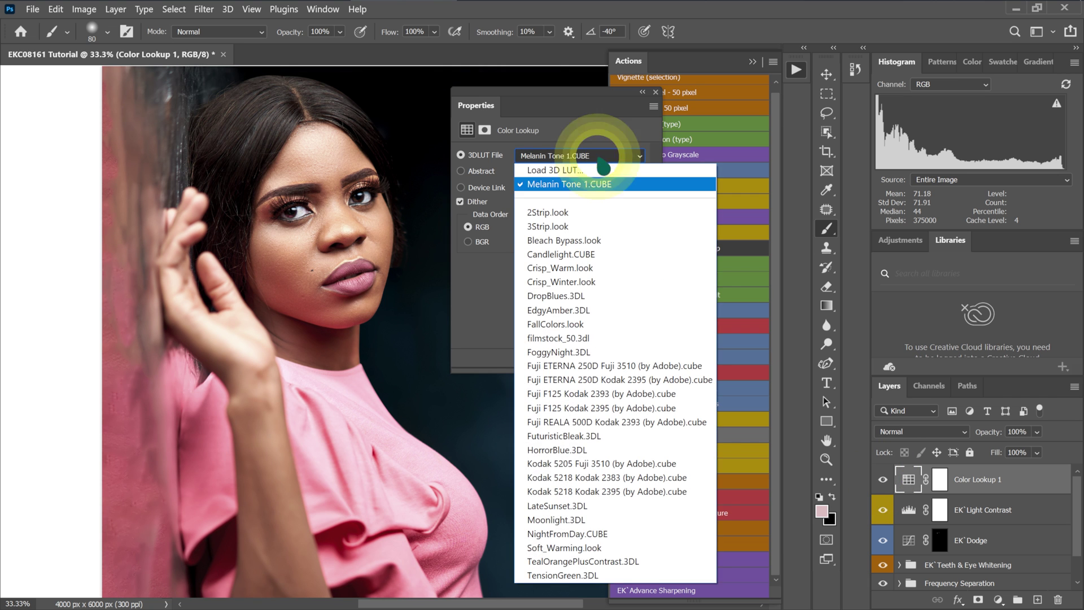
left_click(600, 167)
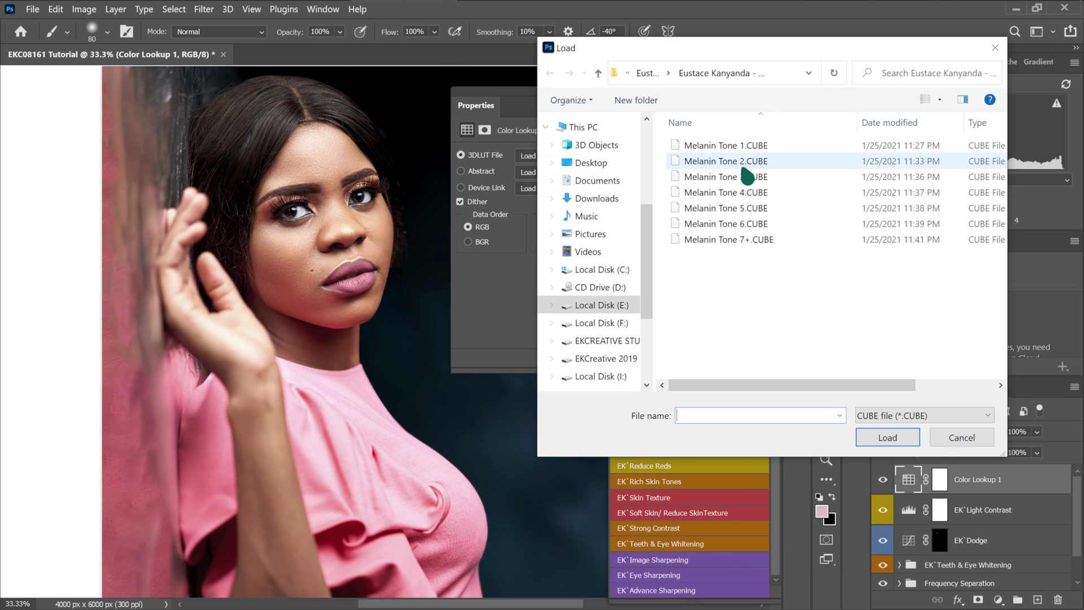
double_click(744, 161)
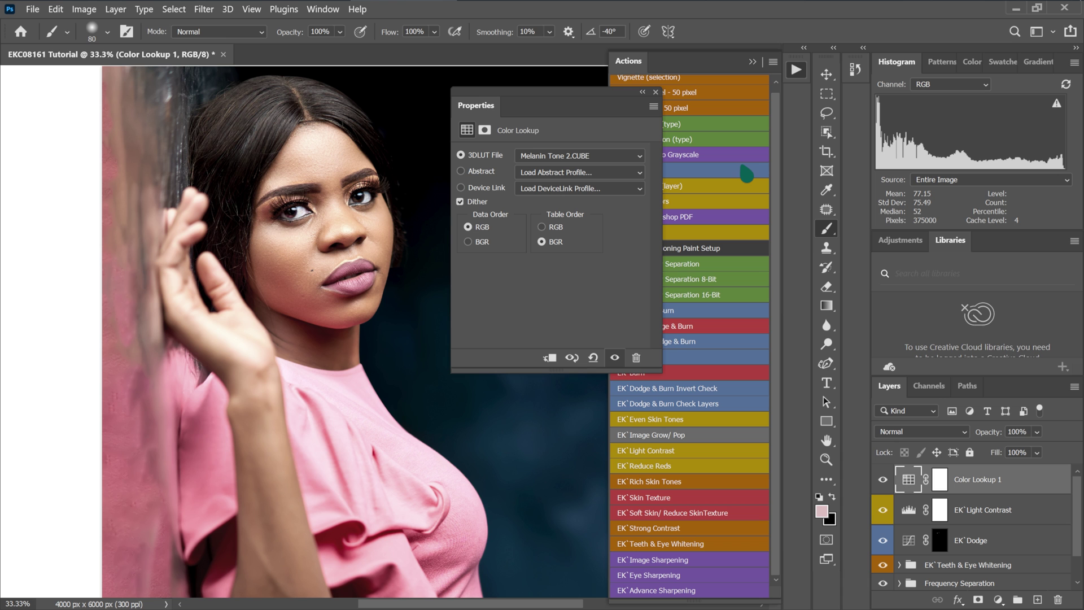
Load Melanin Tone 3.CUBE as the Color Lookup's 3D LUT, comparing the portrait with the layer hidden and shown before and after
left_click(884, 480)
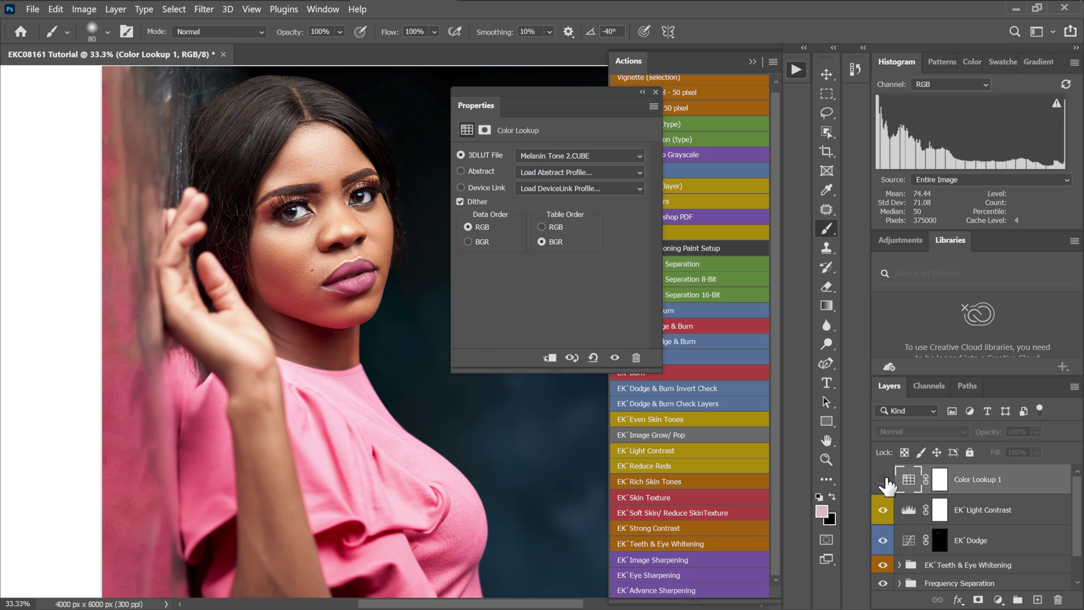
left_click(884, 480)
left_click(596, 165)
left_click(607, 165)
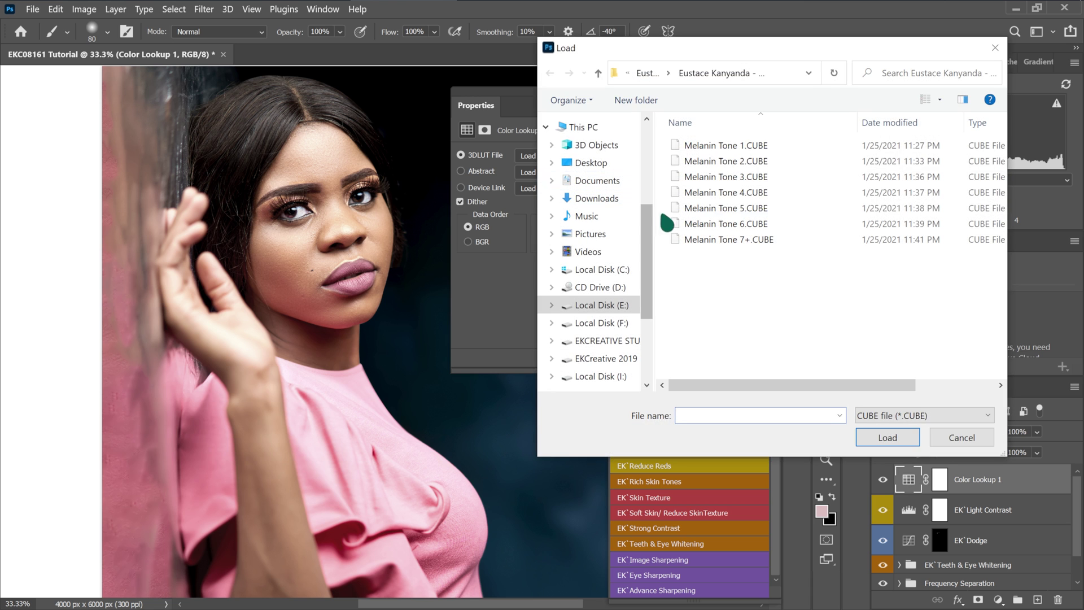
double_click(733, 178)
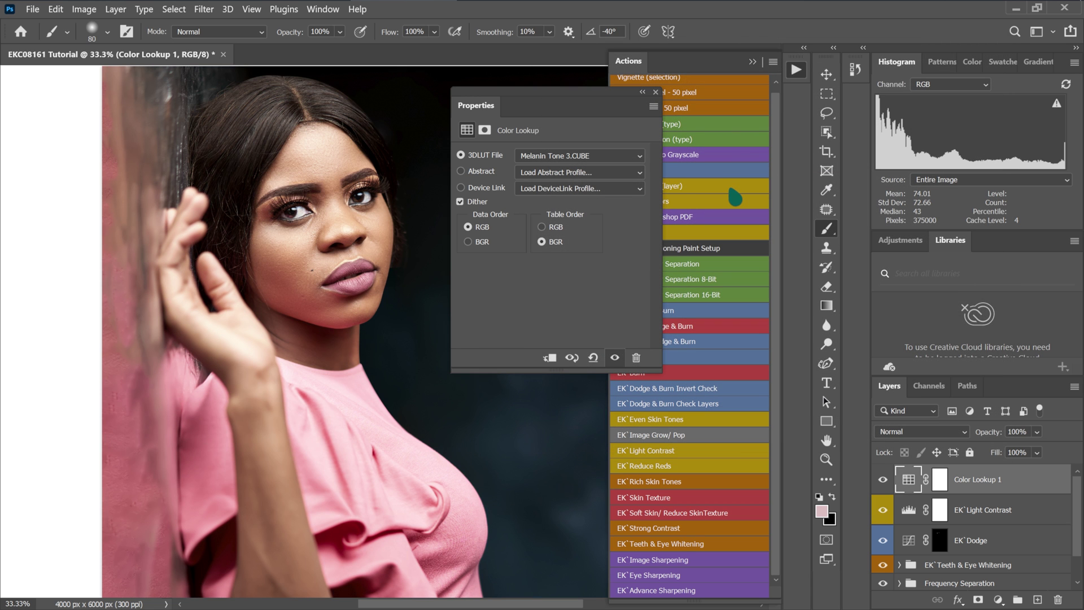
left_click(884, 480)
left_click(884, 480)
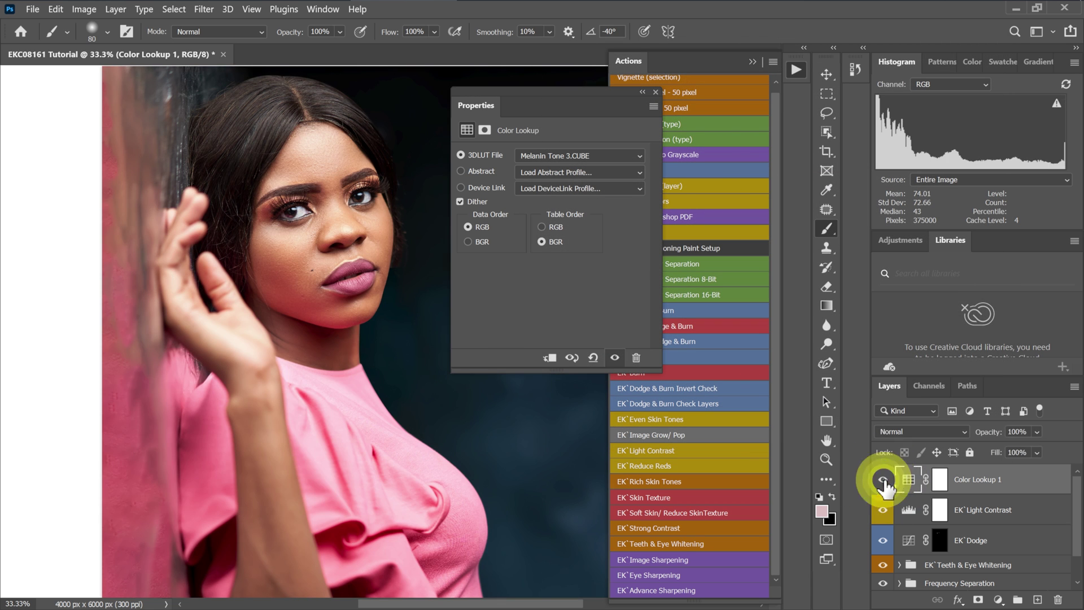
Set the Color Lookup 1 layer's opacity to 35% and compare the portrait with the layer hidden and shown
left_click(1037, 432)
left_click_drag(1035, 447, 1026, 450)
scroll(582, 474, "down", 2)
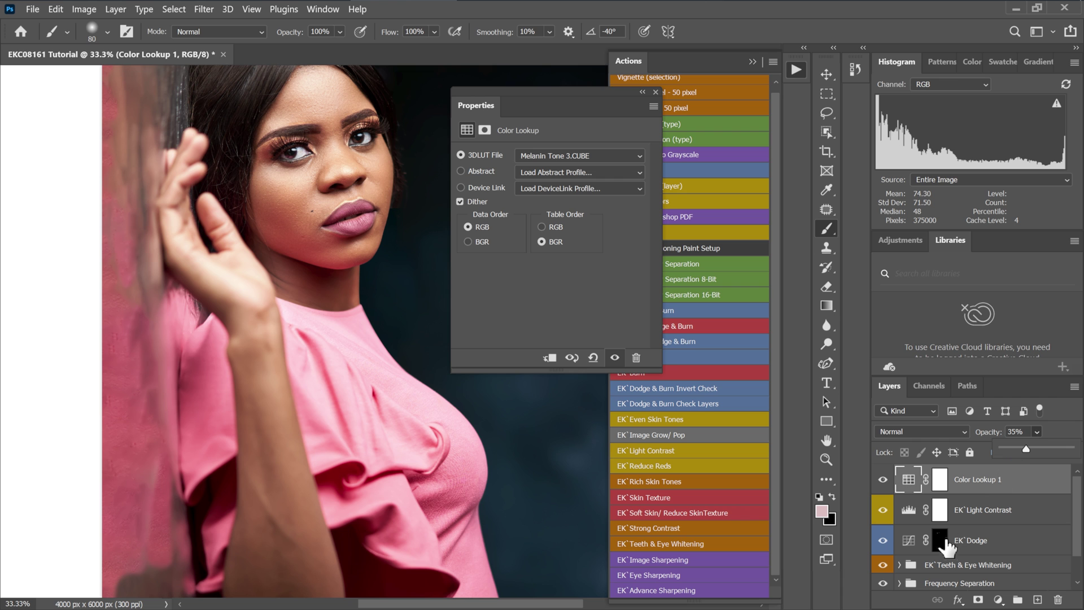
left_click(883, 479)
left_click(883, 479)
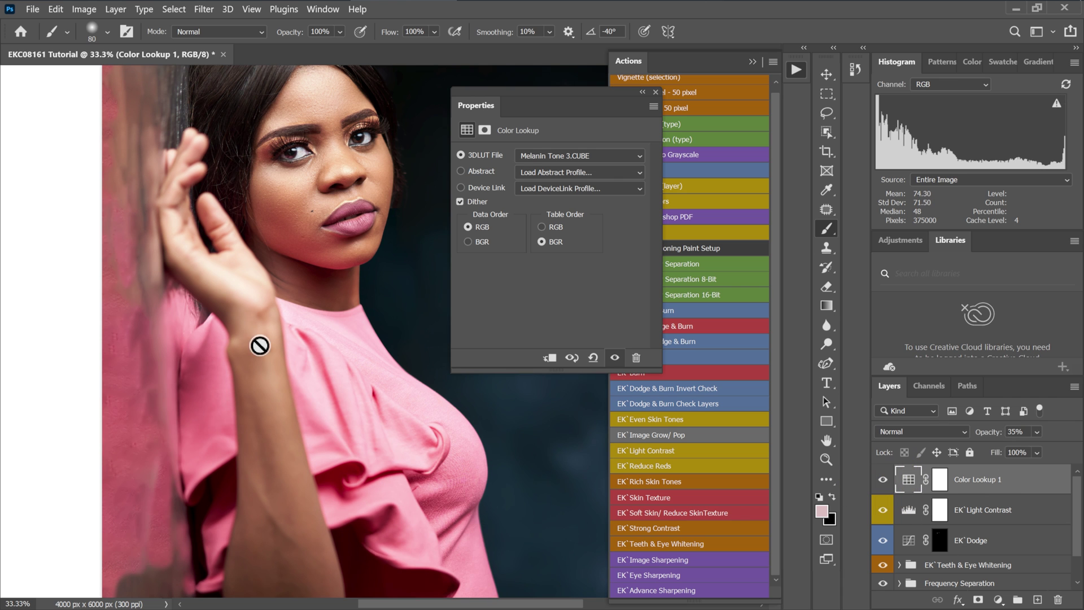
scroll(263, 348, "up", 2)
Clear the open panels off the fully fitted portrait and add a Selective Color adjustment layer above Color Lookup 1
left_click(642, 92)
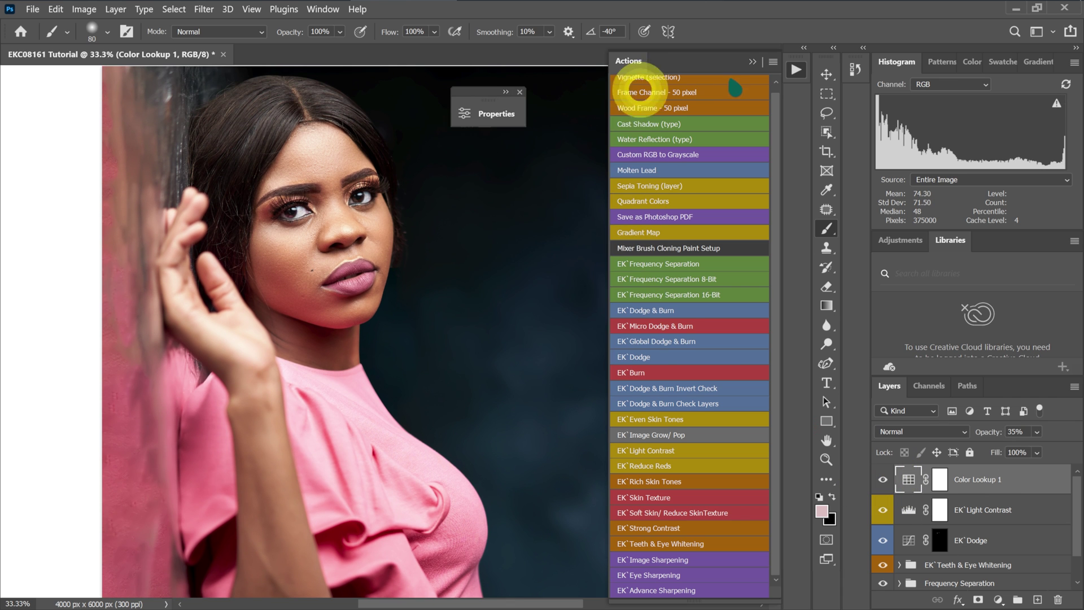
left_click(753, 61)
key("ctrl+0")
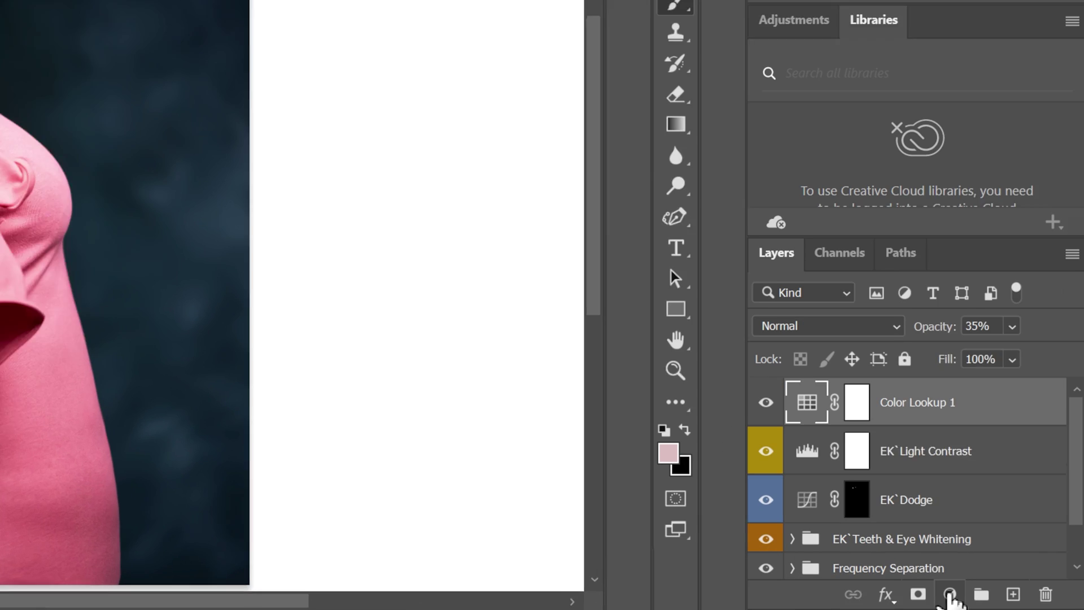
left_click(998, 599)
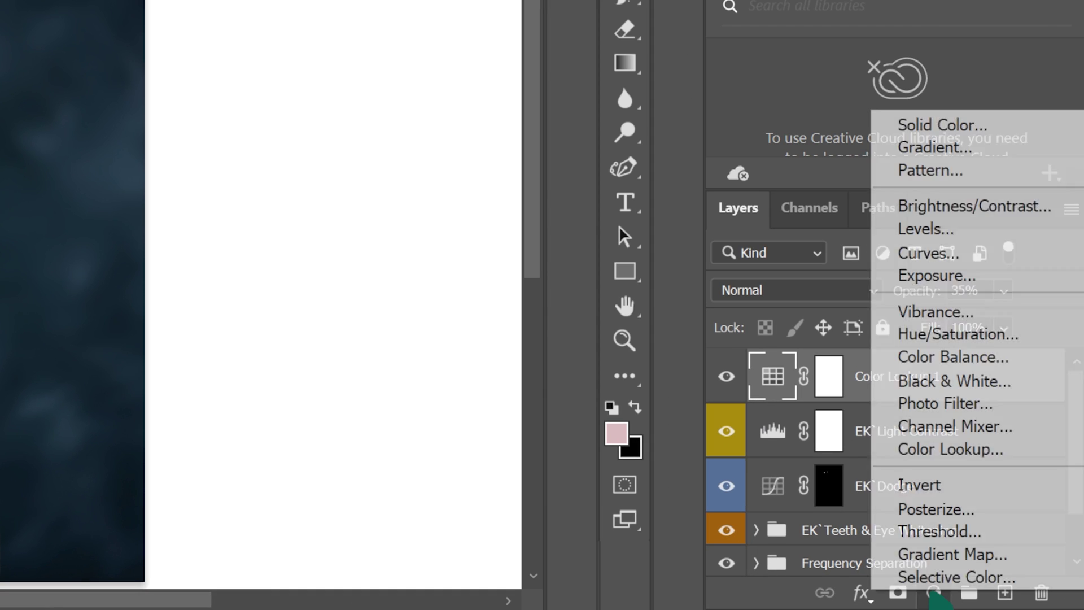
left_click(956, 577)
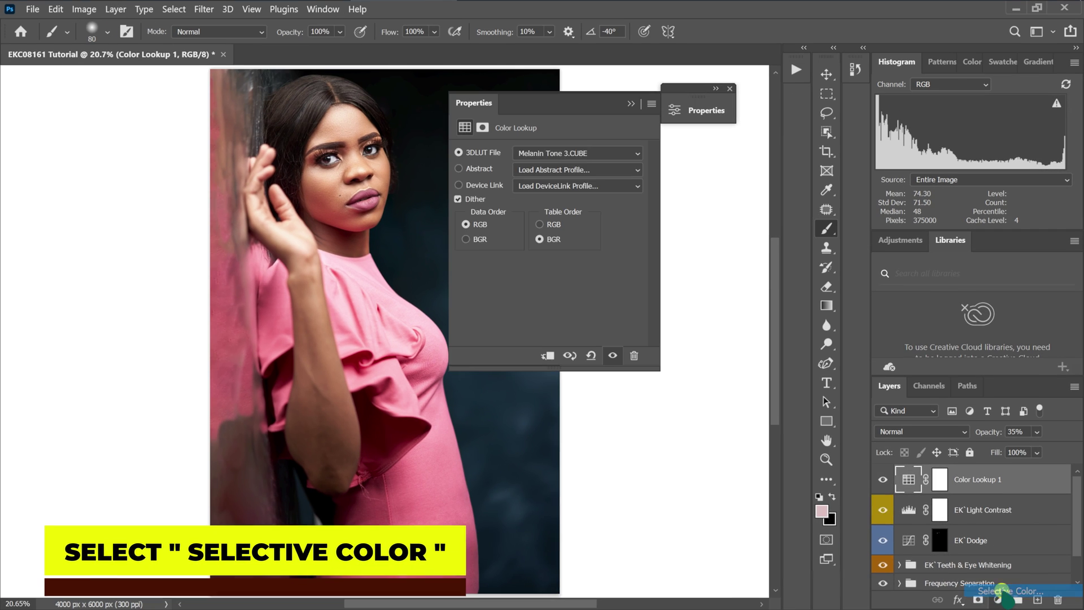
left_click(516, 104)
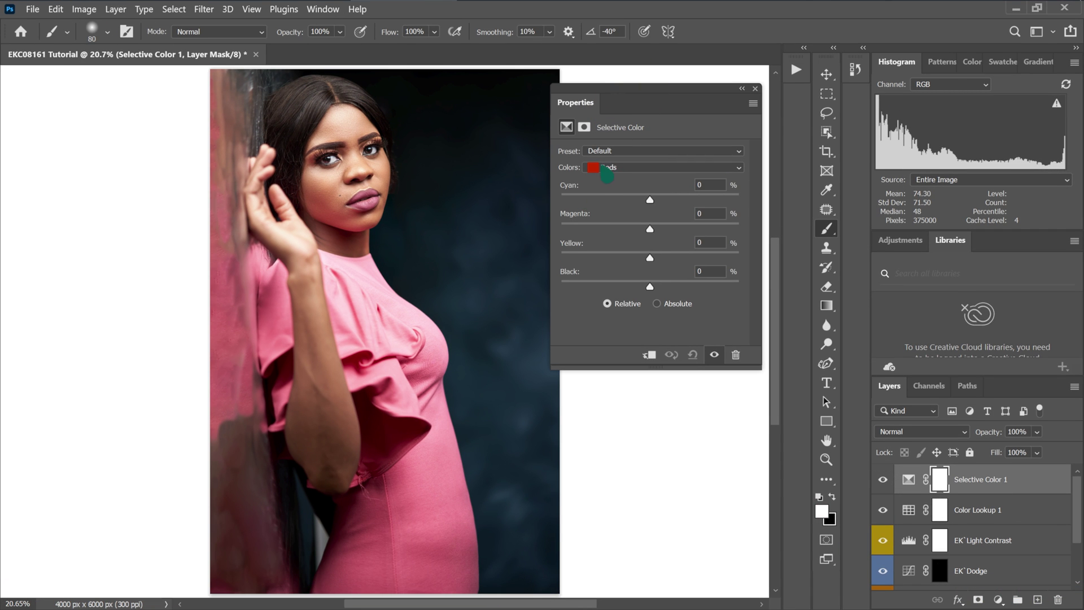
Set the Selective Color Blues to Cyan +100, Magenta -80, Yellow -100 and Black -40, with the Properties panel moved clear of the portrait
left_click(620, 168)
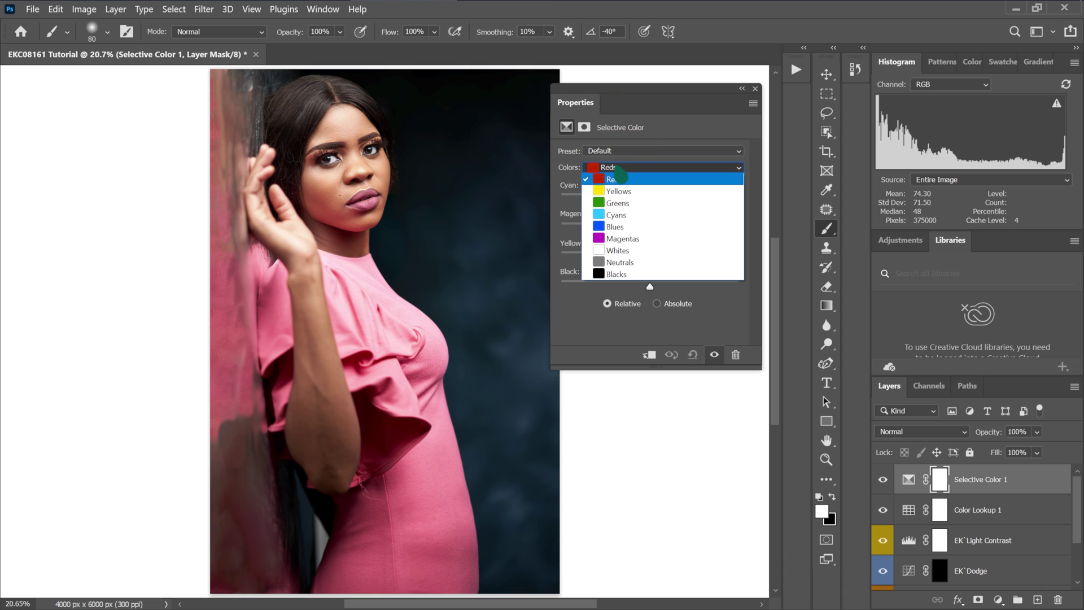
left_click(626, 219)
left_click_drag(658, 95, 676, 84)
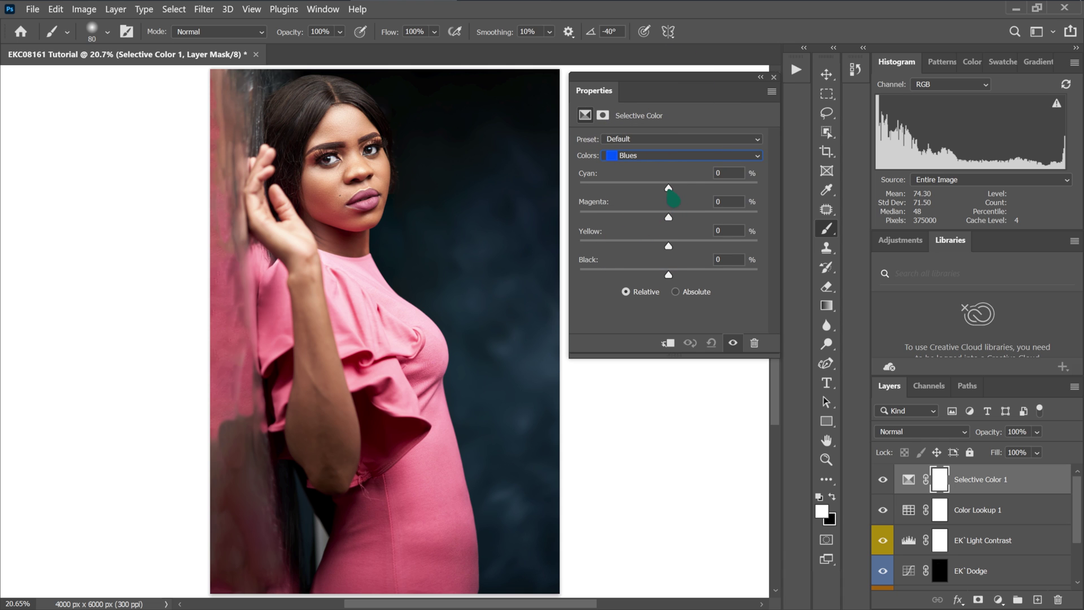
left_click(807, 184)
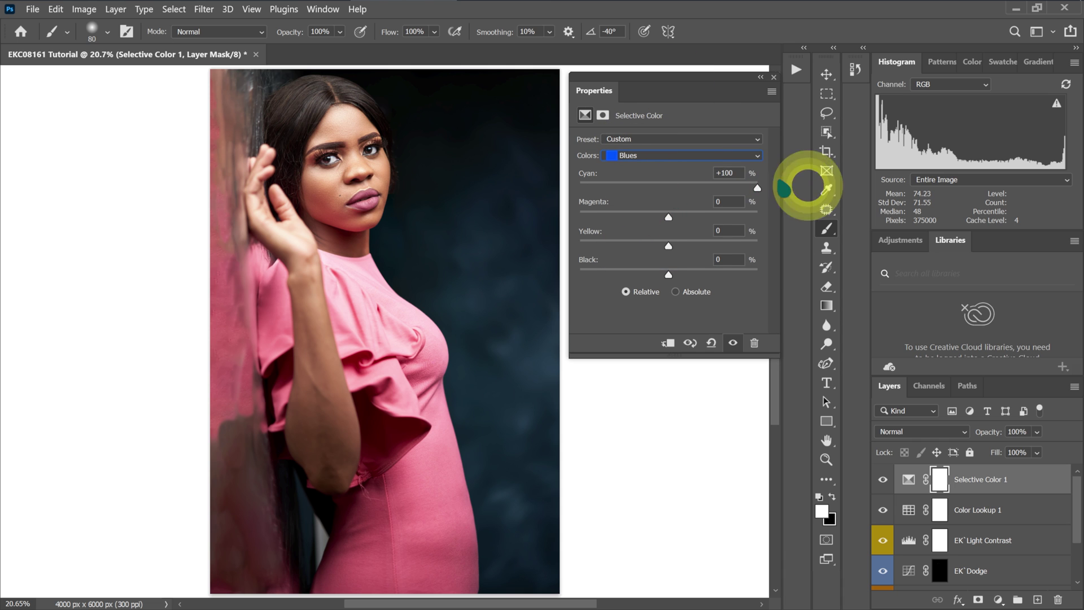
left_click_drag(668, 218, 597, 218)
left_click_drag(669, 248, 560, 253)
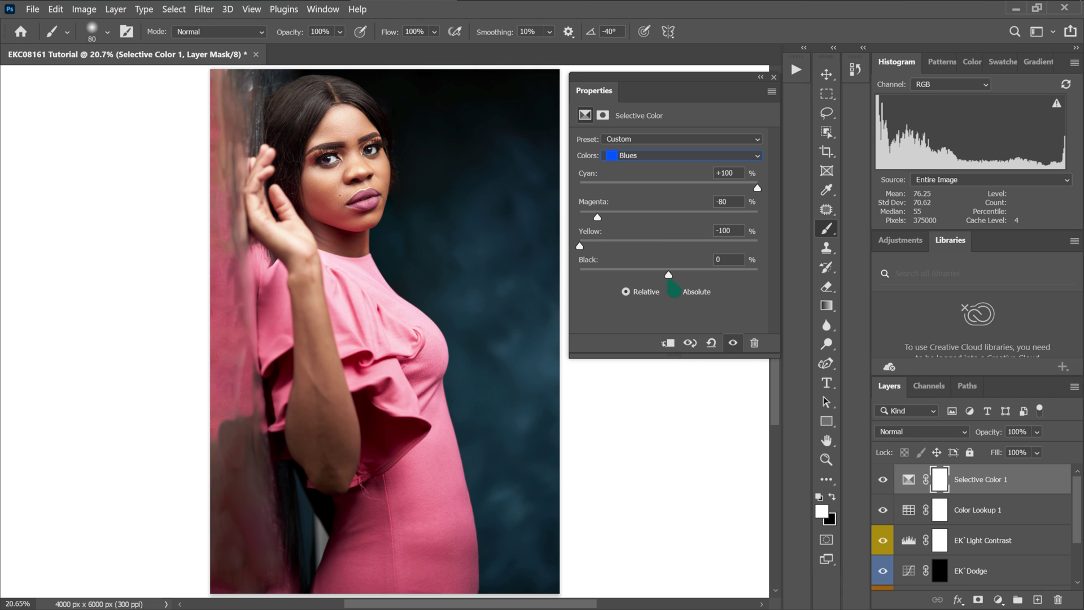
left_click_drag(605, 276, 634, 269)
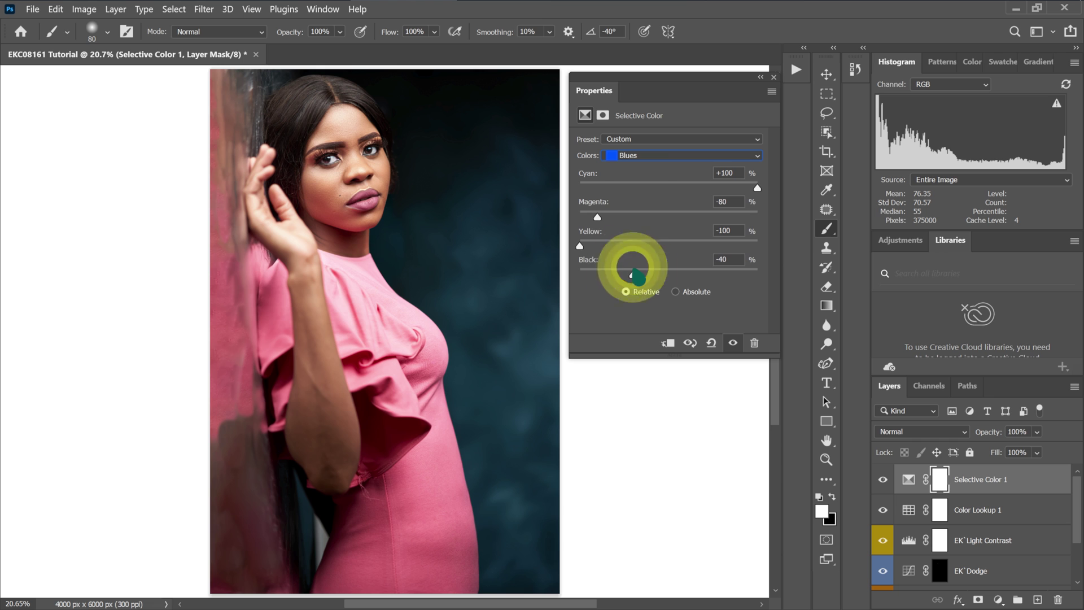
Set the Selective Color Cyans to Cyan +100, Magenta -45, Yellow -100 and Black -65
left_click(641, 163)
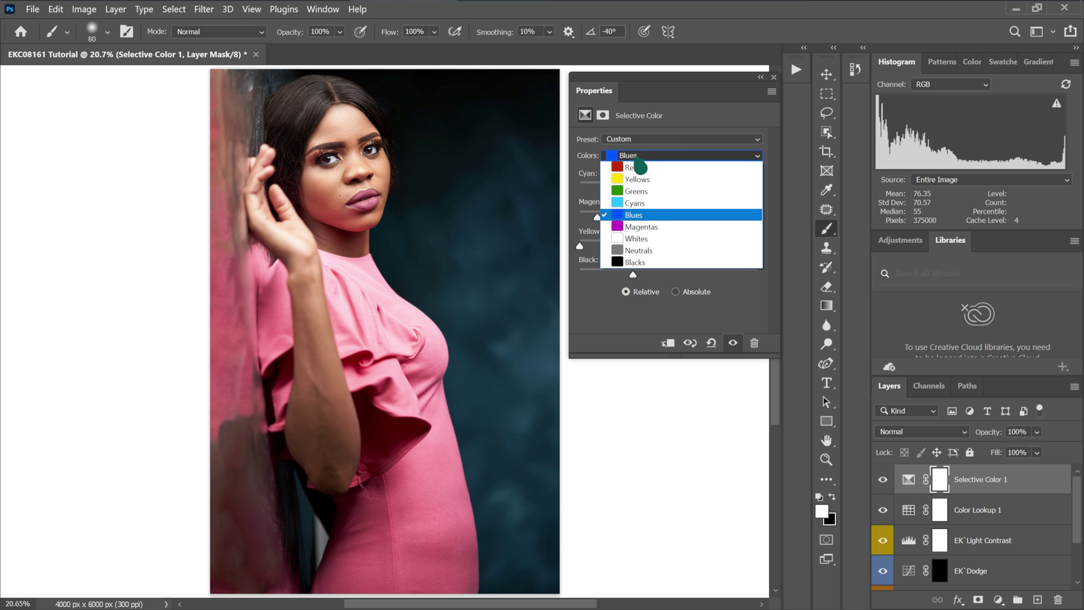
left_click(631, 199)
left_click_drag(705, 195, 780, 194)
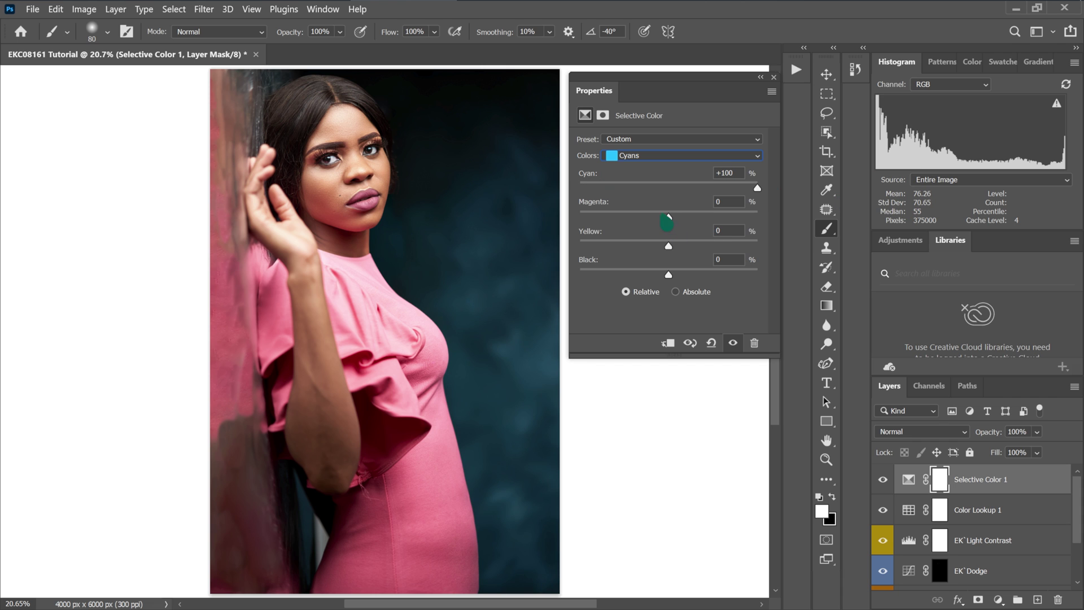
left_click_drag(675, 226, 633, 231)
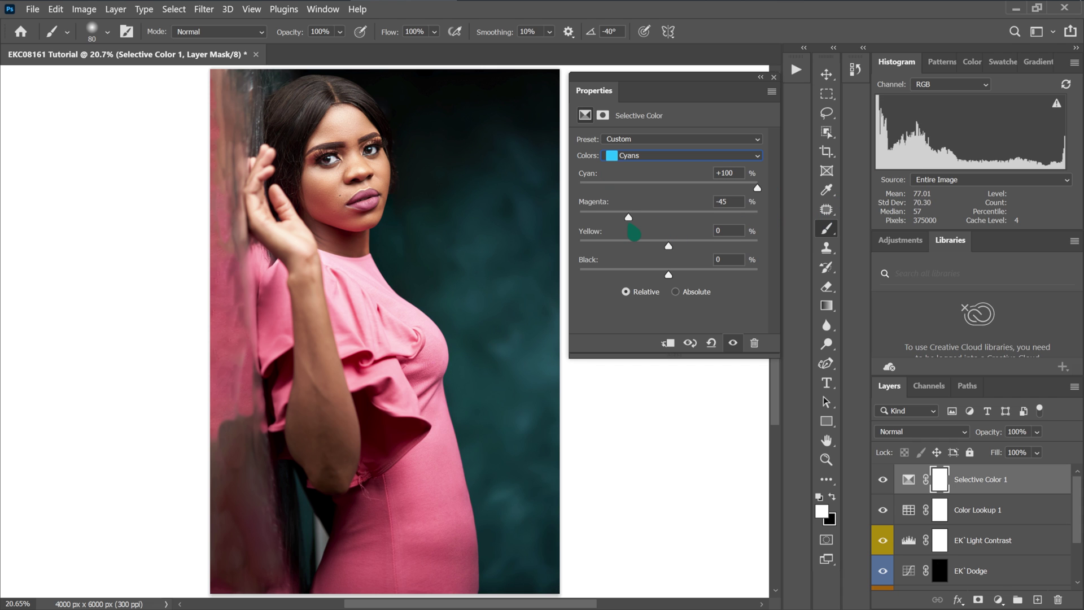
left_click_drag(672, 250, 549, 249)
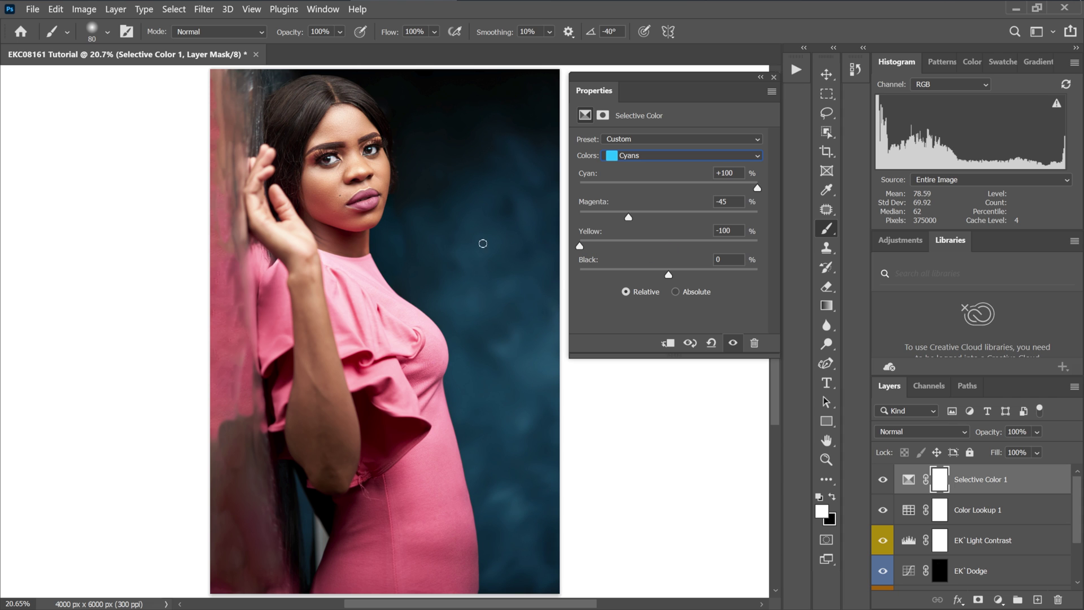
left_click_drag(672, 281, 615, 281)
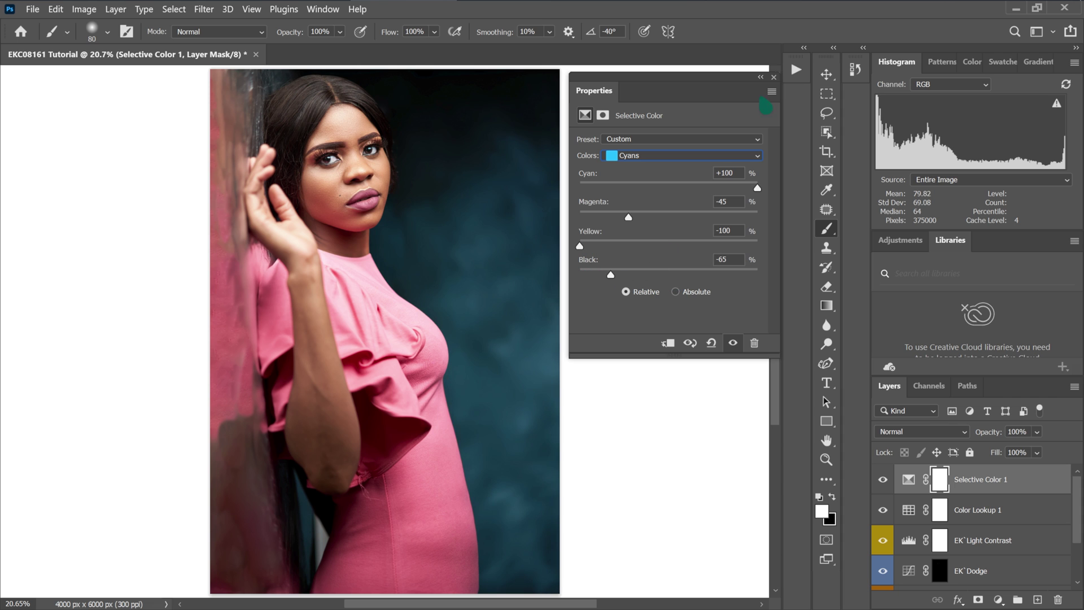
Collapse the Selective Color properties and compare the portrait with the Selective Color 1 layer hidden and shown
left_click(760, 77)
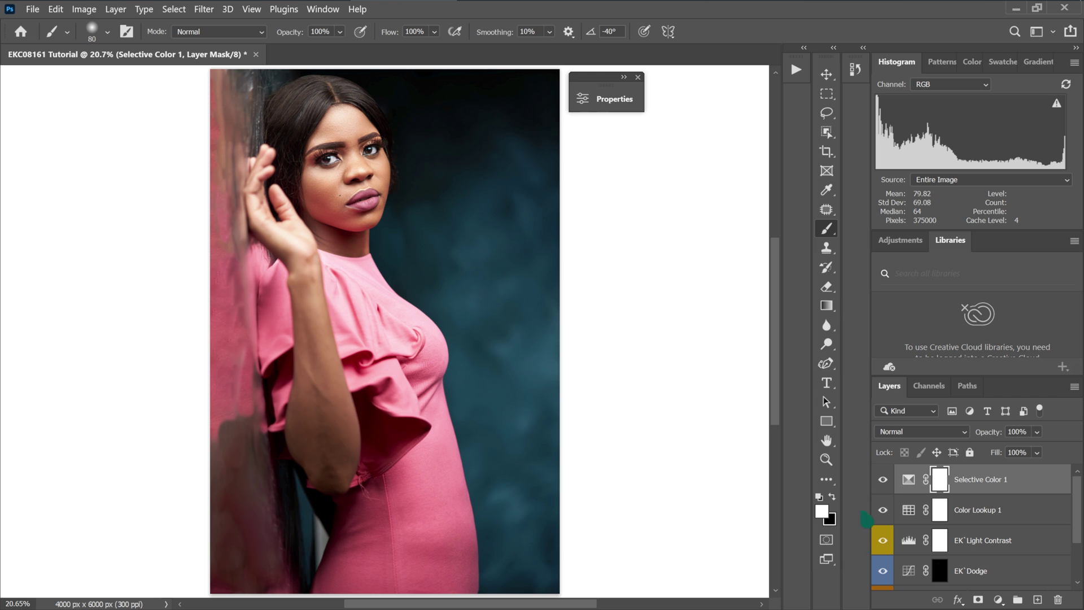
left_click(883, 480)
left_click(882, 480)
left_click(883, 480)
left_click(882, 479)
left_click(883, 480)
Compare the original Background layer on its own with the fully retouched and graded portrait
scroll(887, 565, "down", 2)
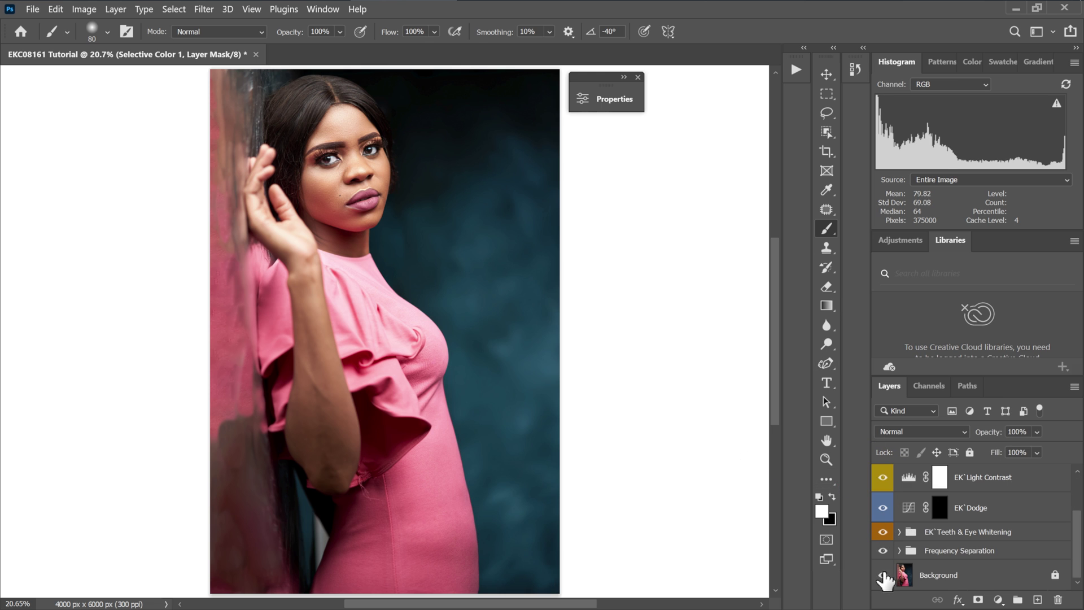
left_click(883, 575)
left_click(883, 575)
left_click(883, 575)
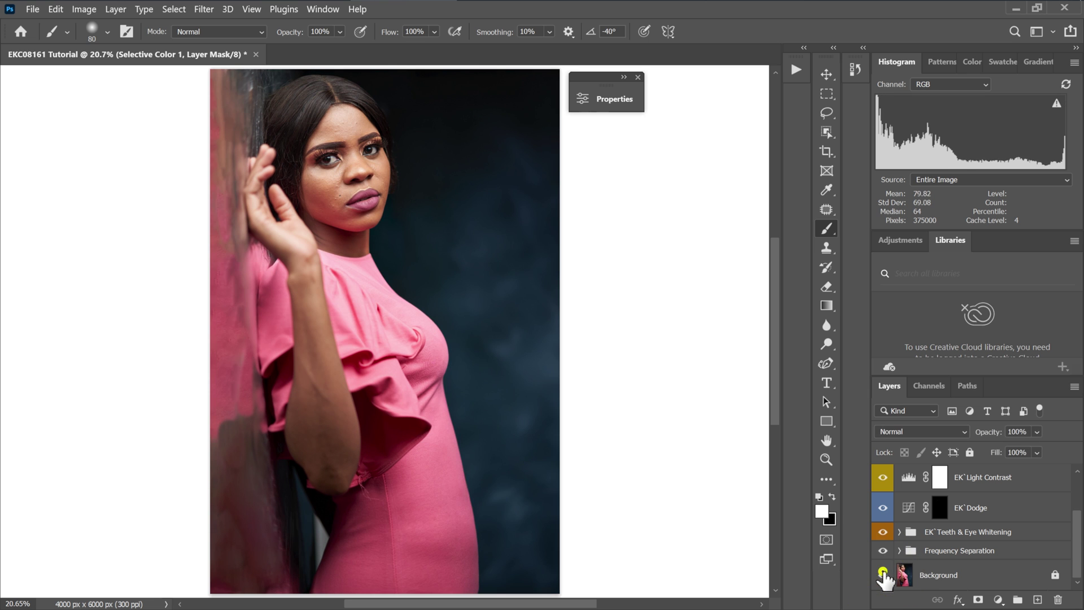
left_click(883, 575)
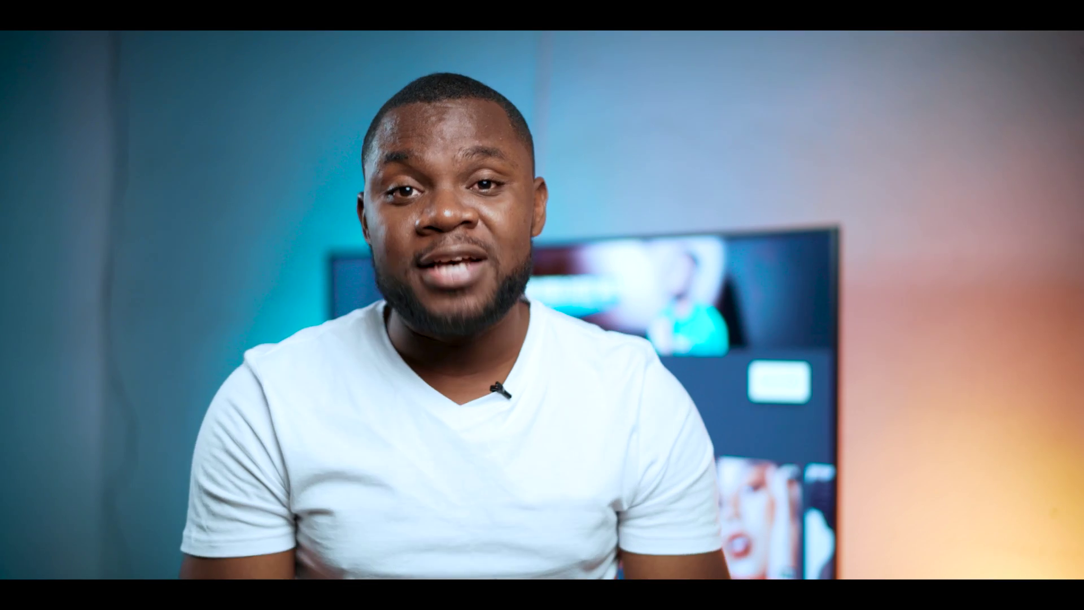